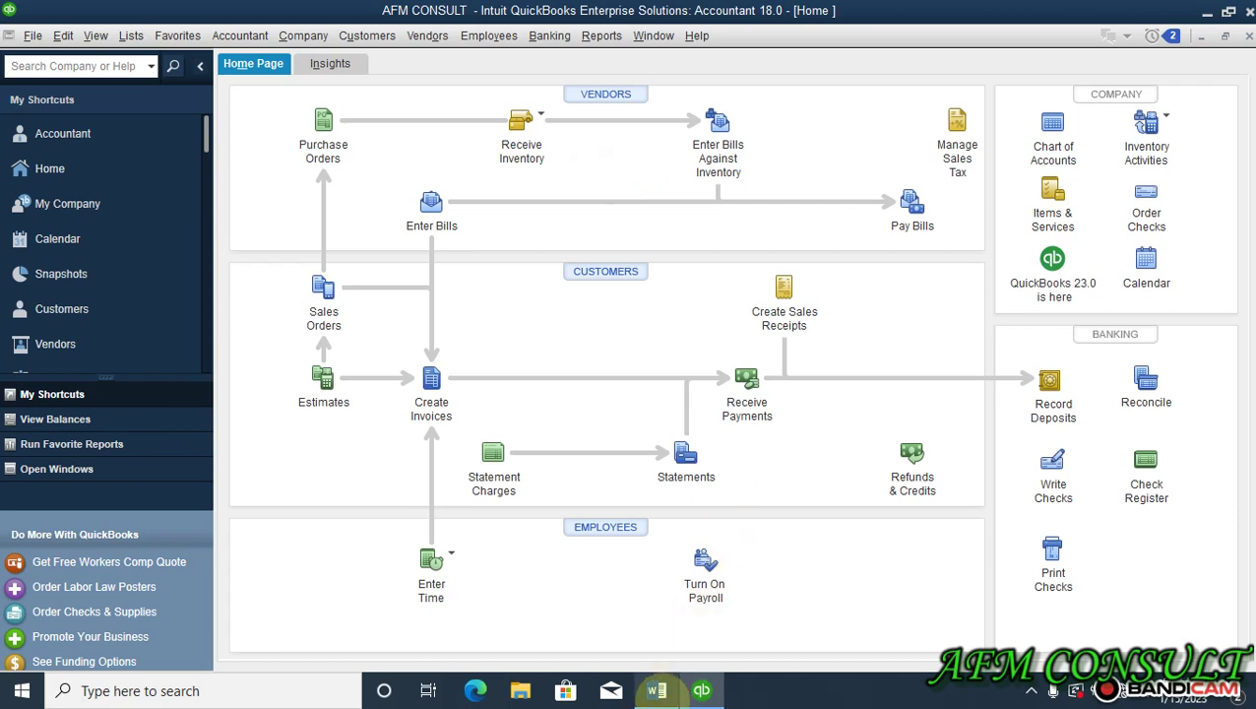
Switch to the VAT Illustration document in Word and review the supplier bill question and its total bill amount.
left_click(656, 690)
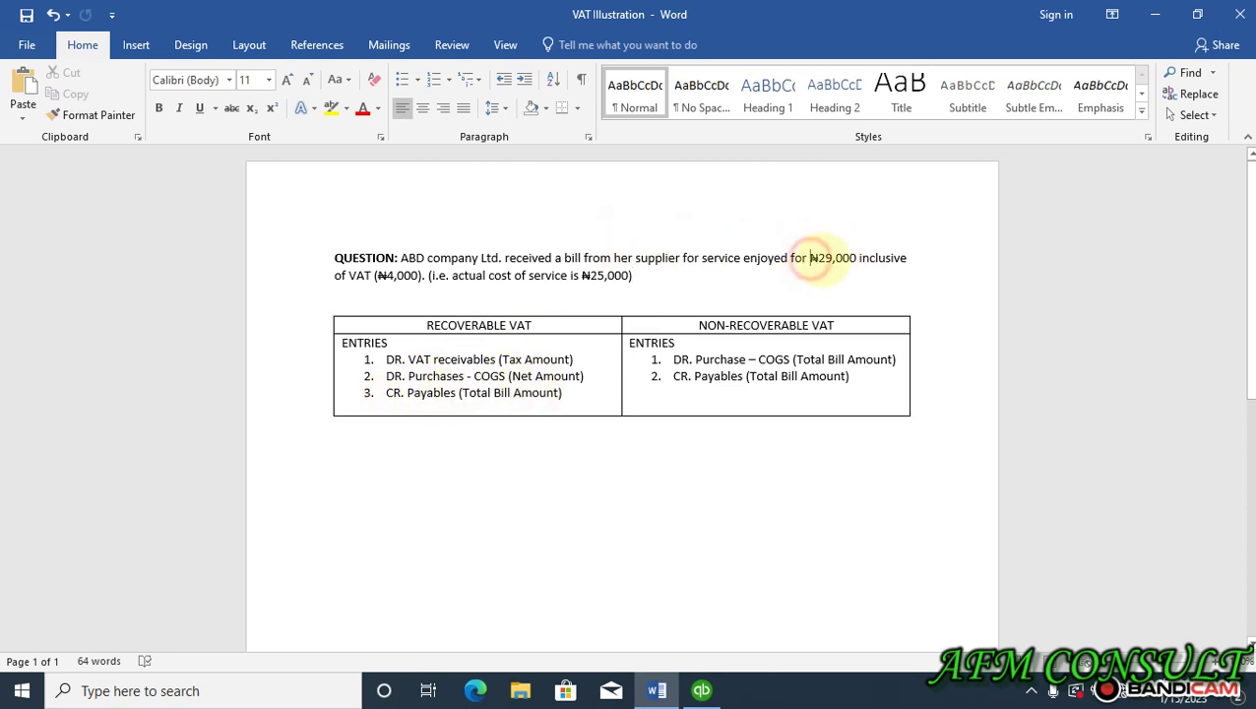
left_click_drag(810, 258, 858, 258)
left_click(830, 261)
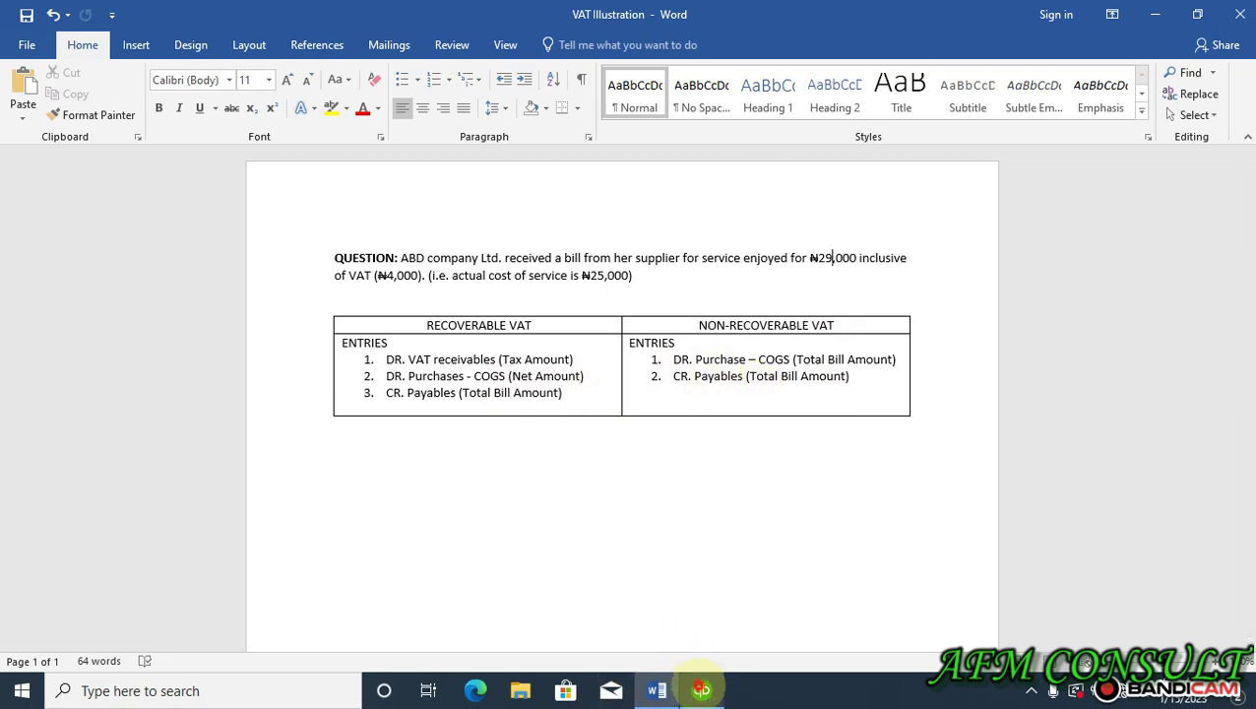
Switch to QuickBooks and start a new vendor bill for DBS COMPANY.
left_click(702, 689)
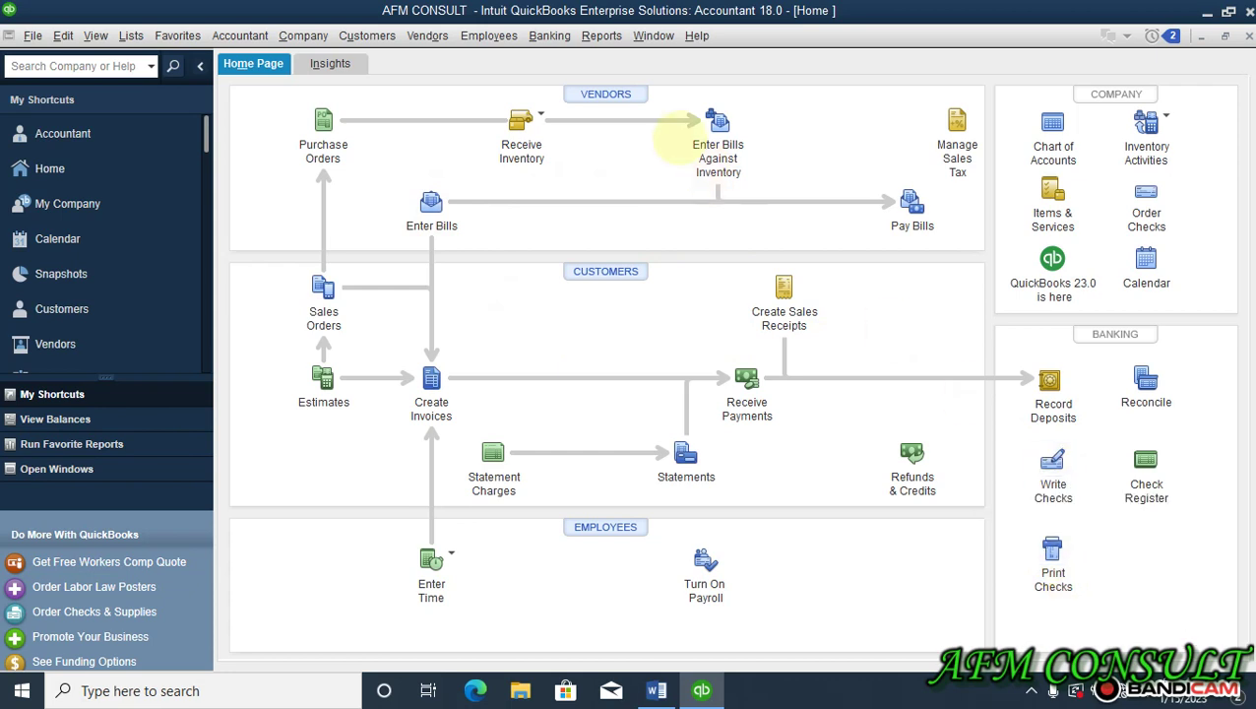
left_click(549, 35)
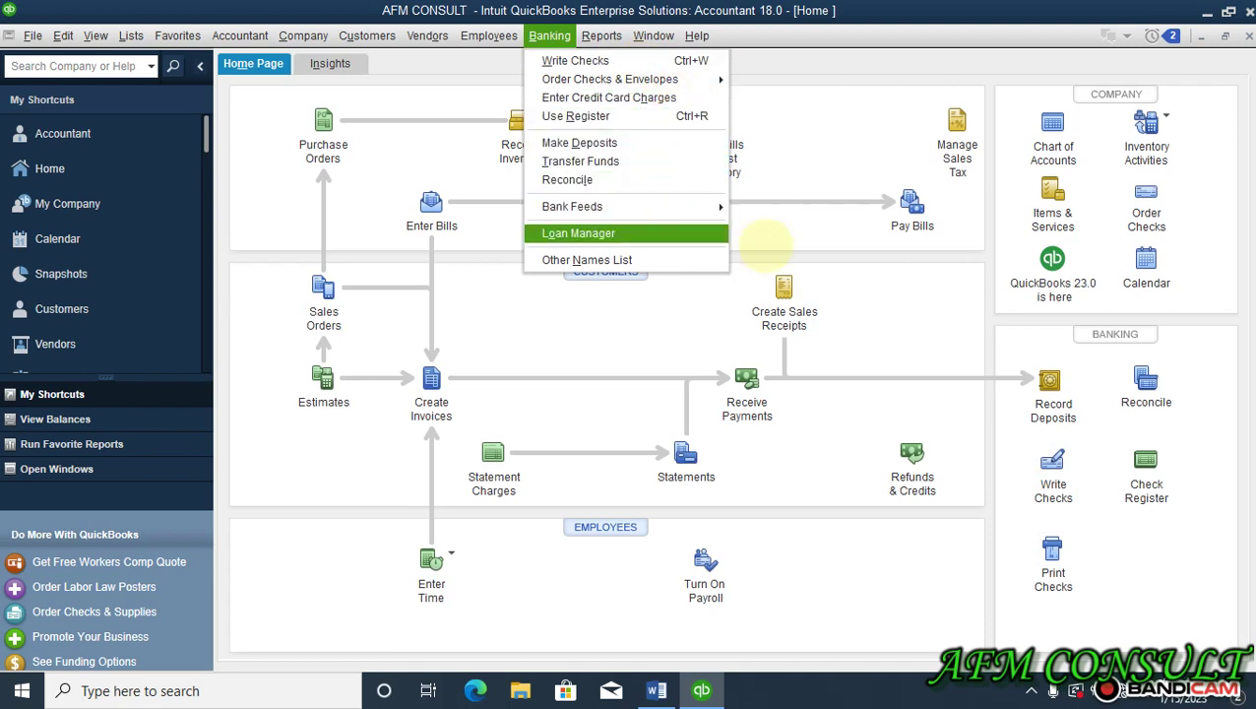
left_click(871, 234)
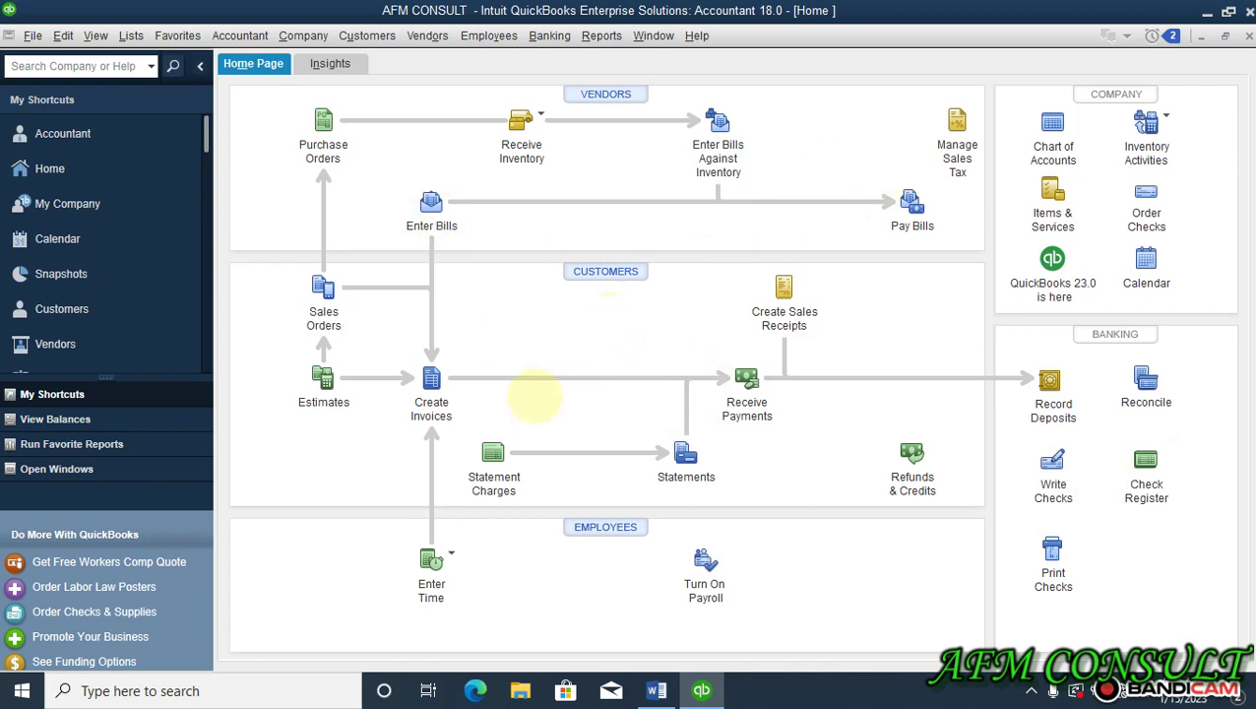
left_click(431, 211)
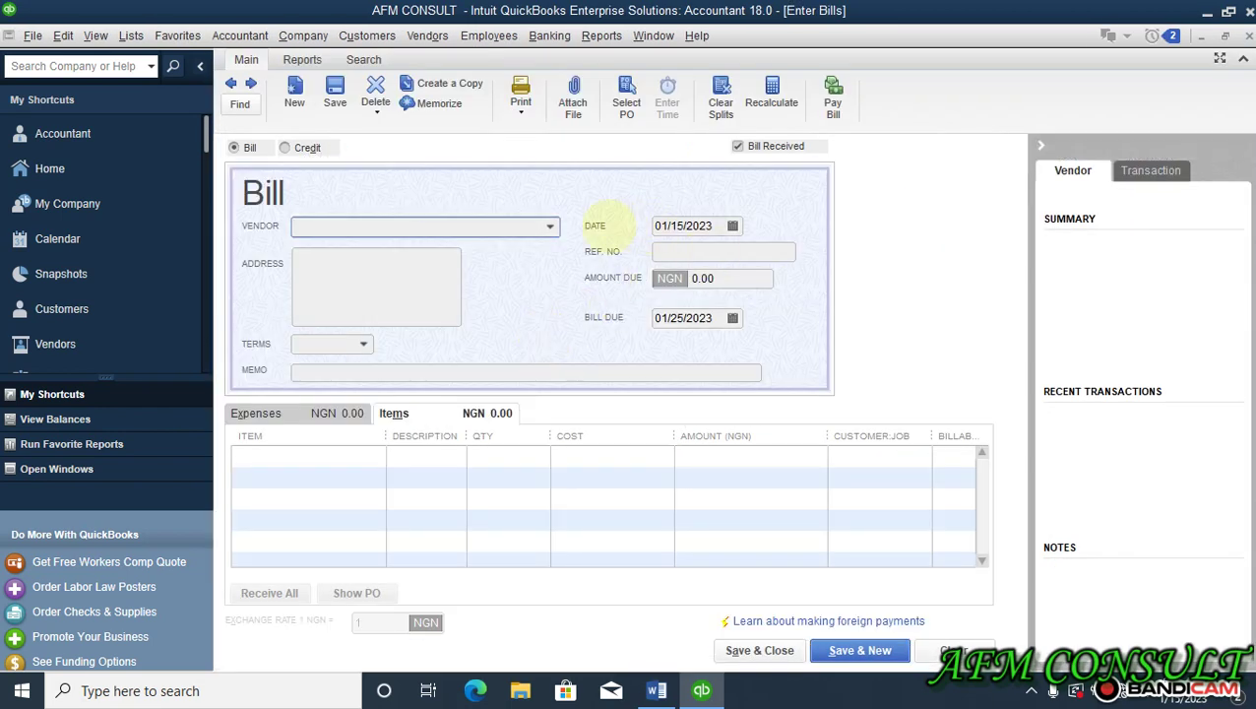
left_click(550, 226)
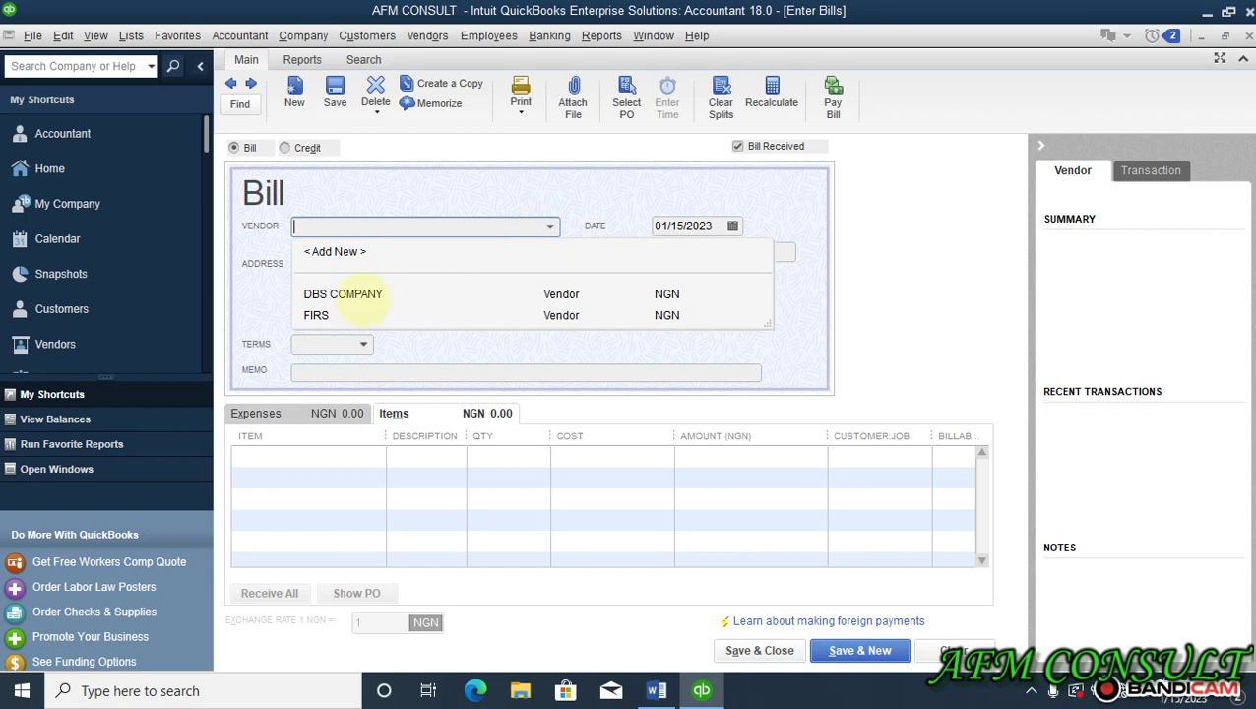
left_click(375, 293)
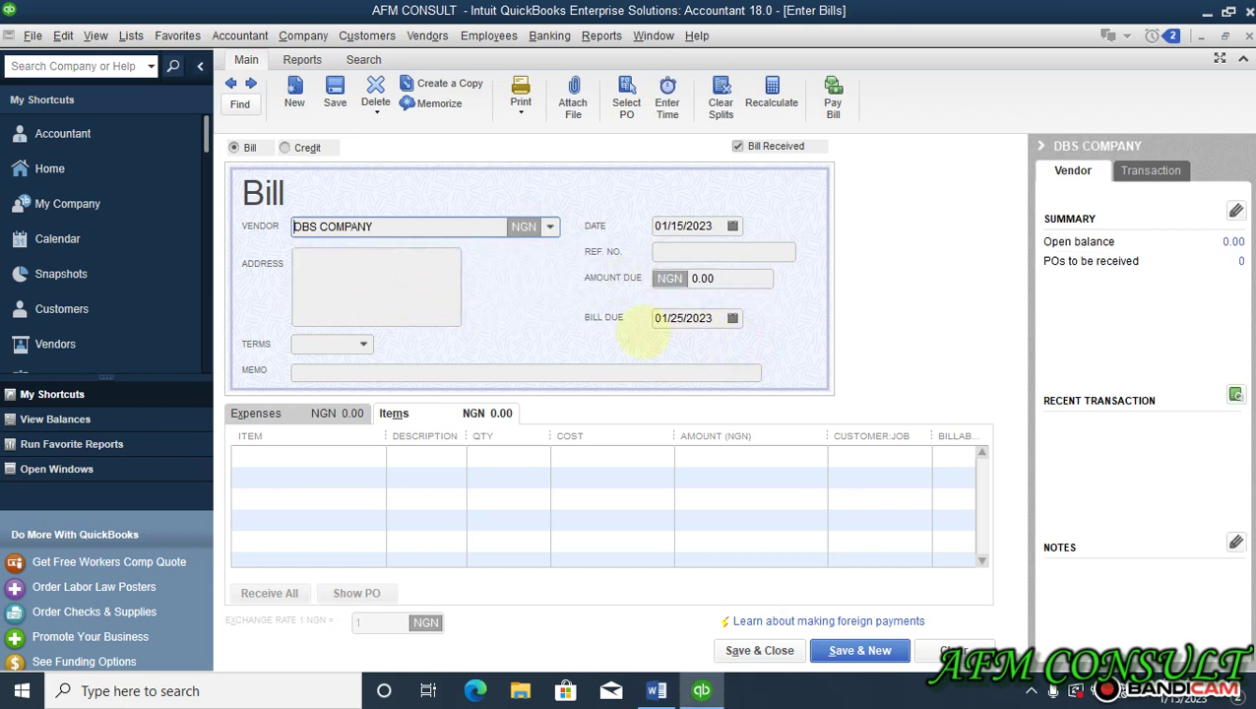
Date the bill 01/15/2023 and enter INV11254 as its reference number, keeping the due date of 01/25/2023.
left_click(732, 225)
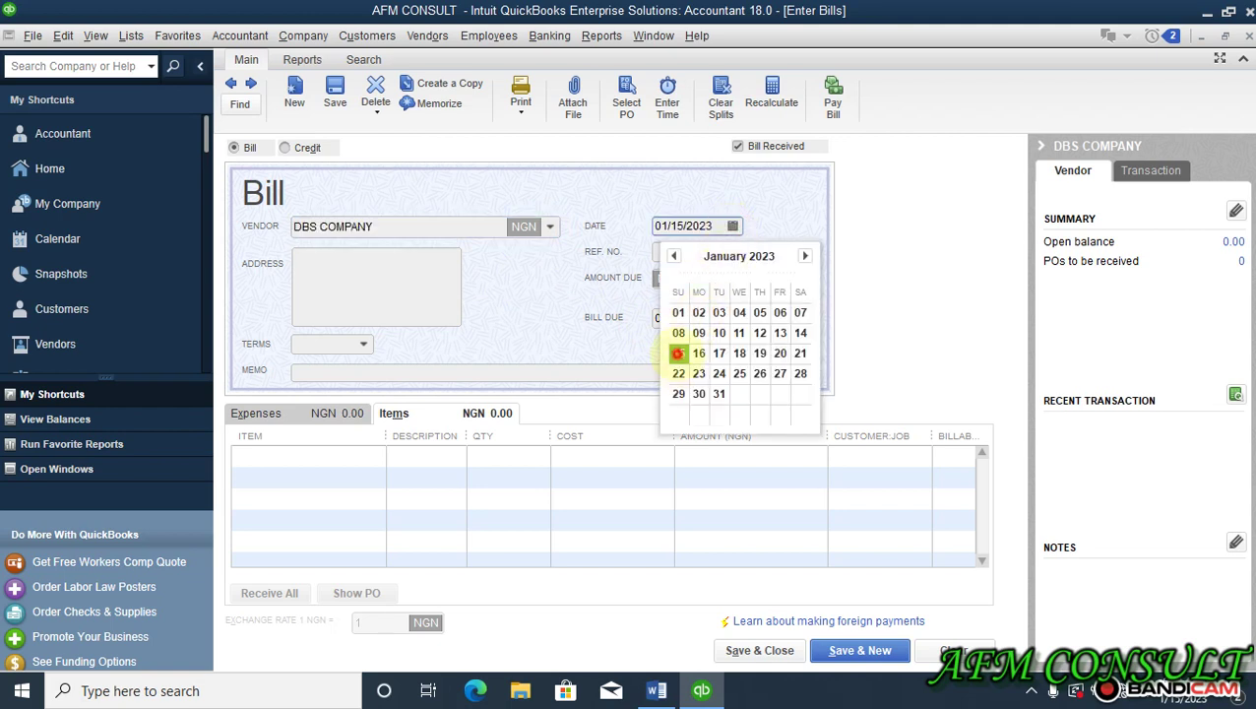
left_click(678, 353)
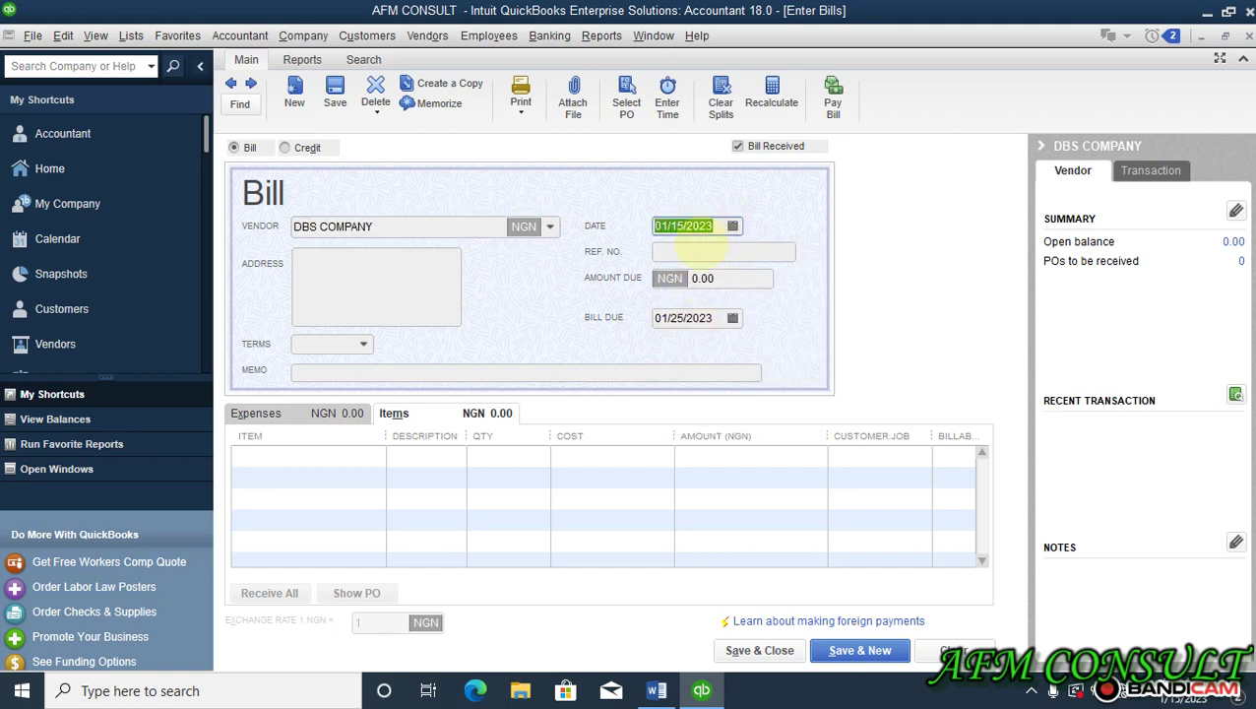
left_click(701, 251)
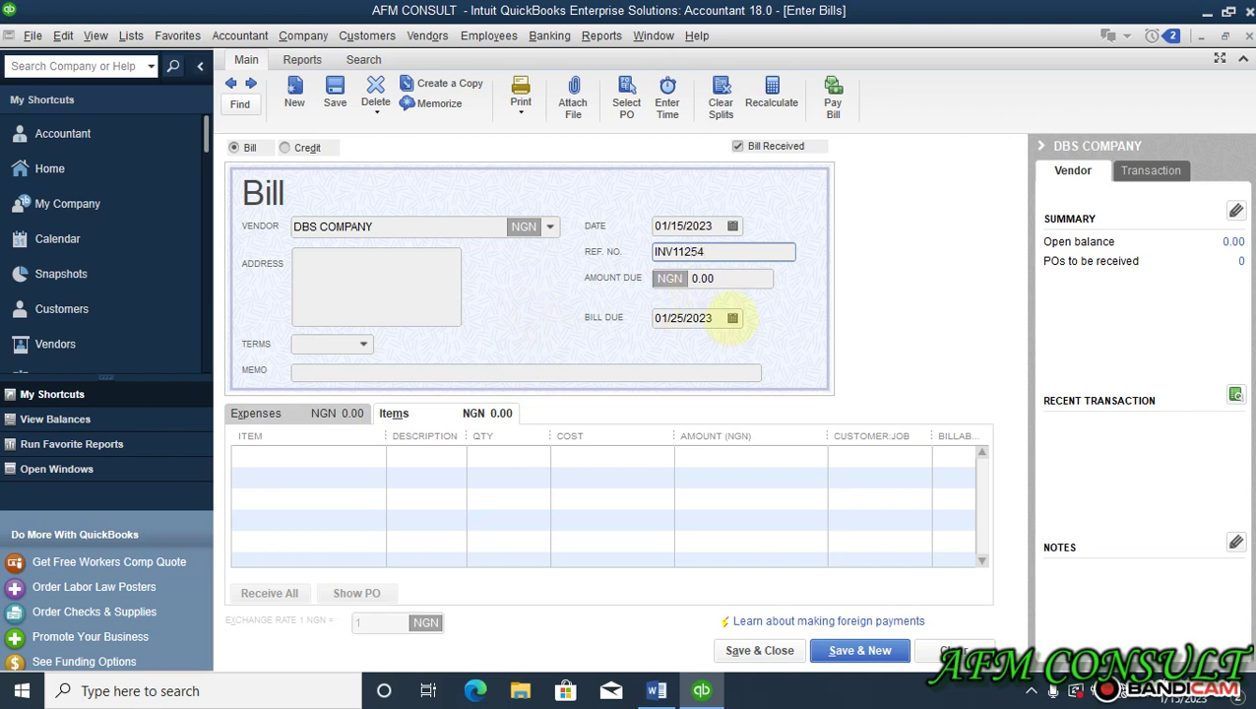
left_click(732, 318)
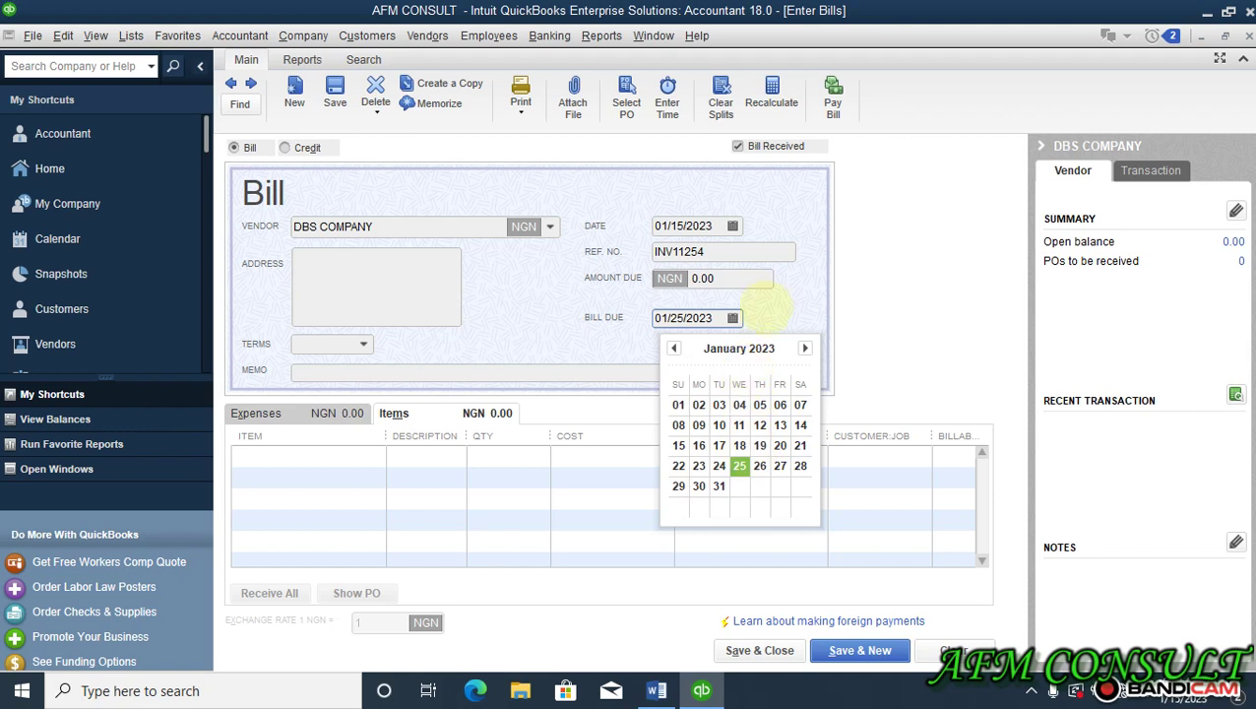
left_click(767, 302)
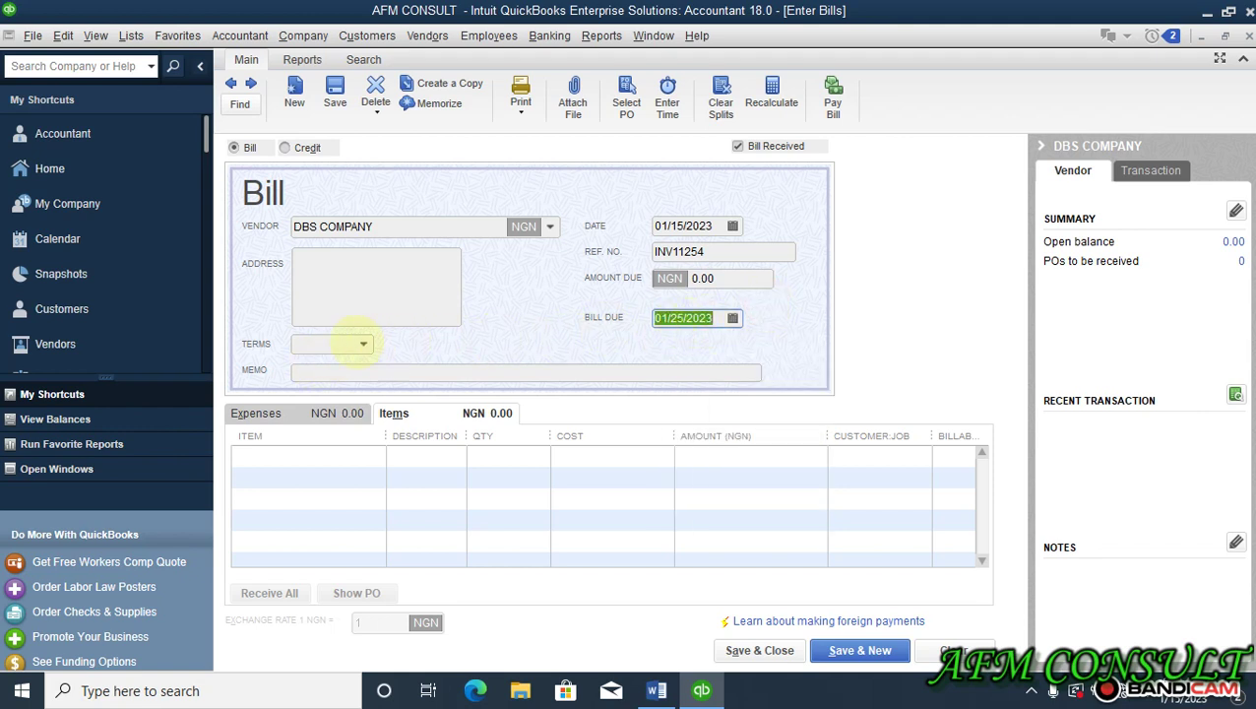
left_click(363, 342)
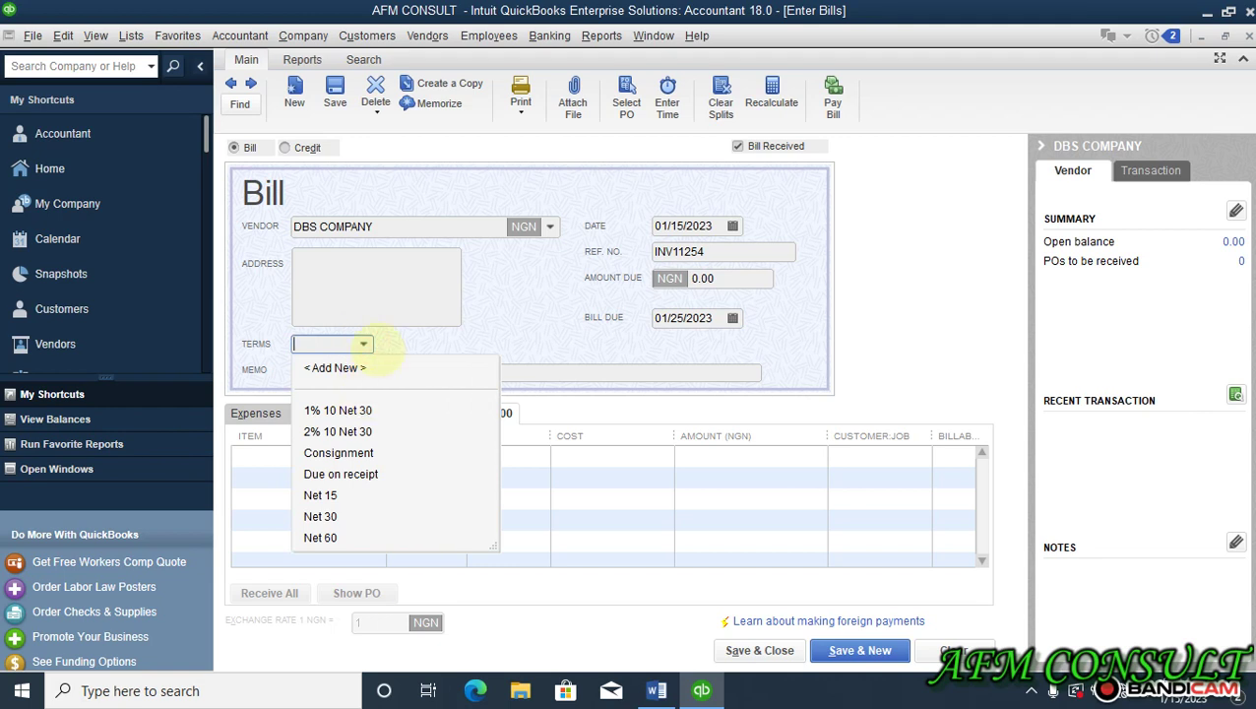
left_click(373, 341)
Add Ceiling Fan as the first item line of the bill and select its cost for entry.
left_click(337, 452)
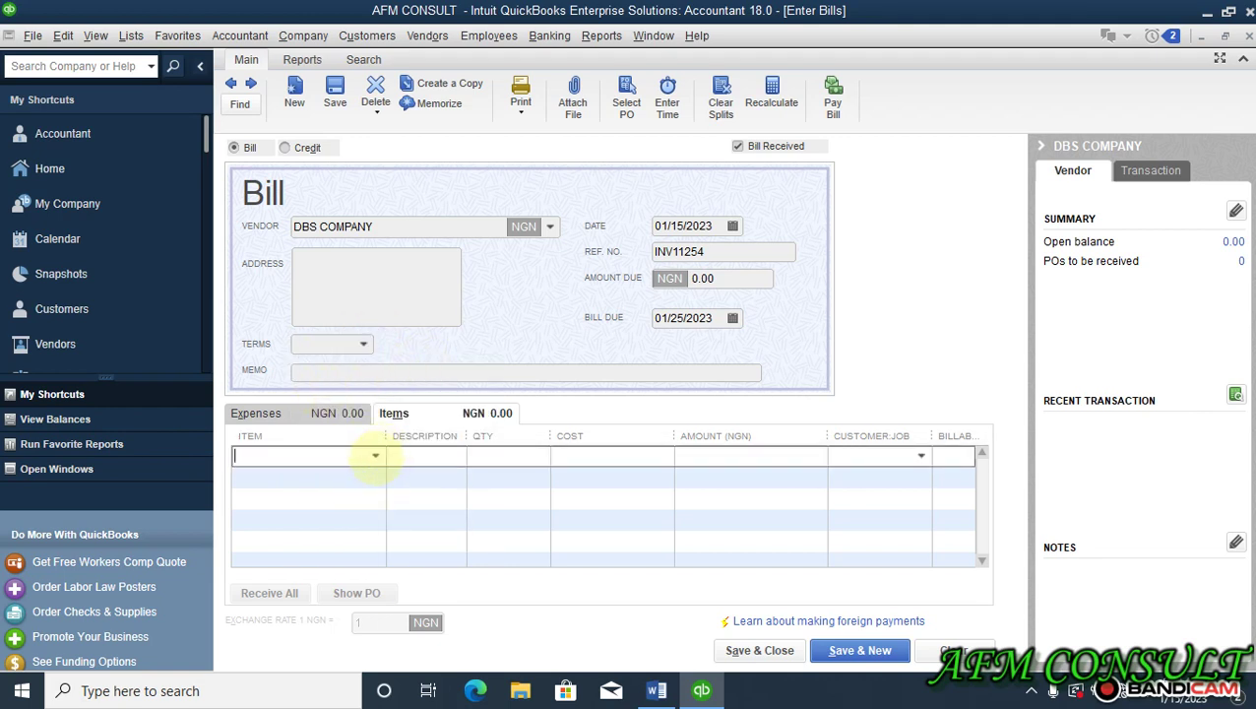
left_click(375, 455)
left_click(311, 520)
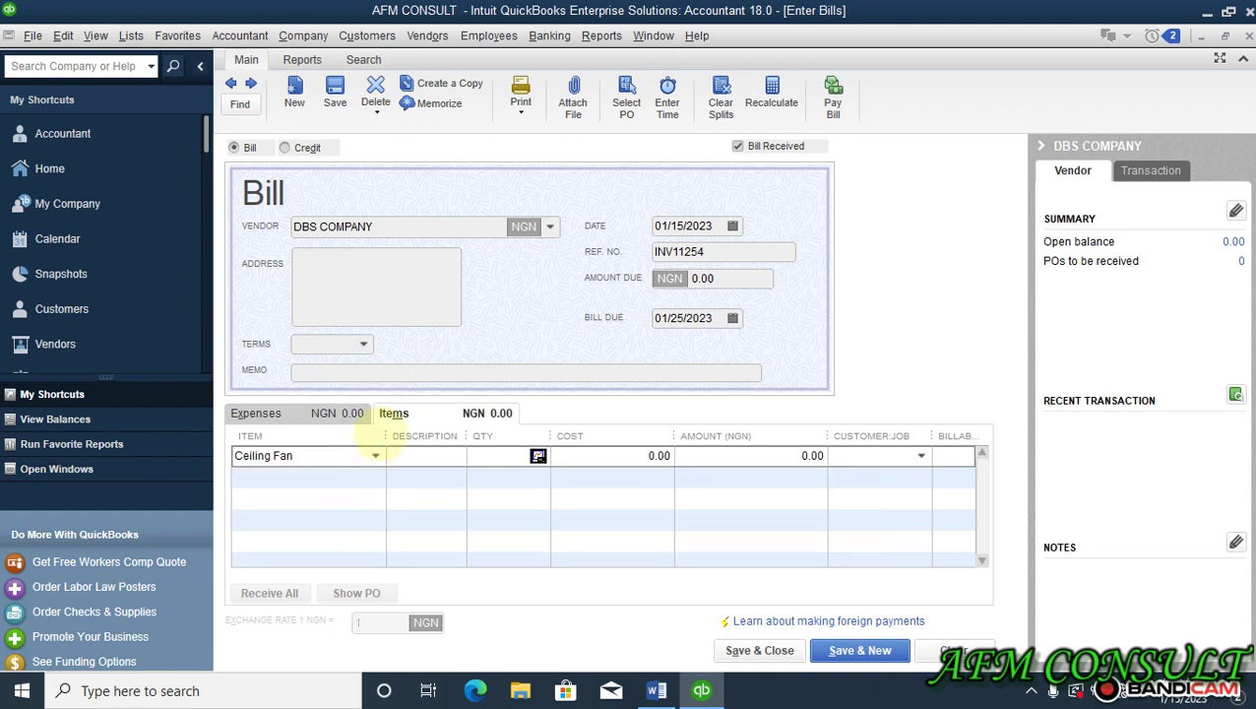
left_click(623, 455)
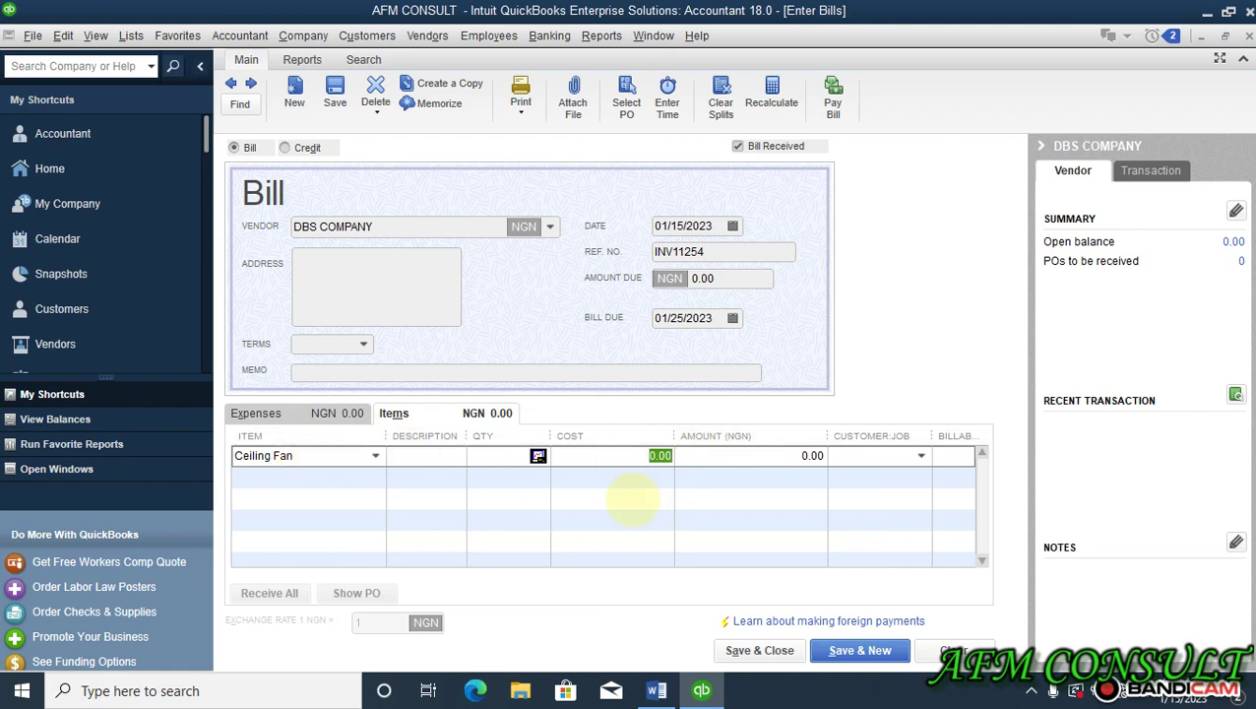
Switch to the Word document and replace "service" before "enjoyed" in the question with the correctly spelled "Ceiling Fan".
left_click(656, 690)
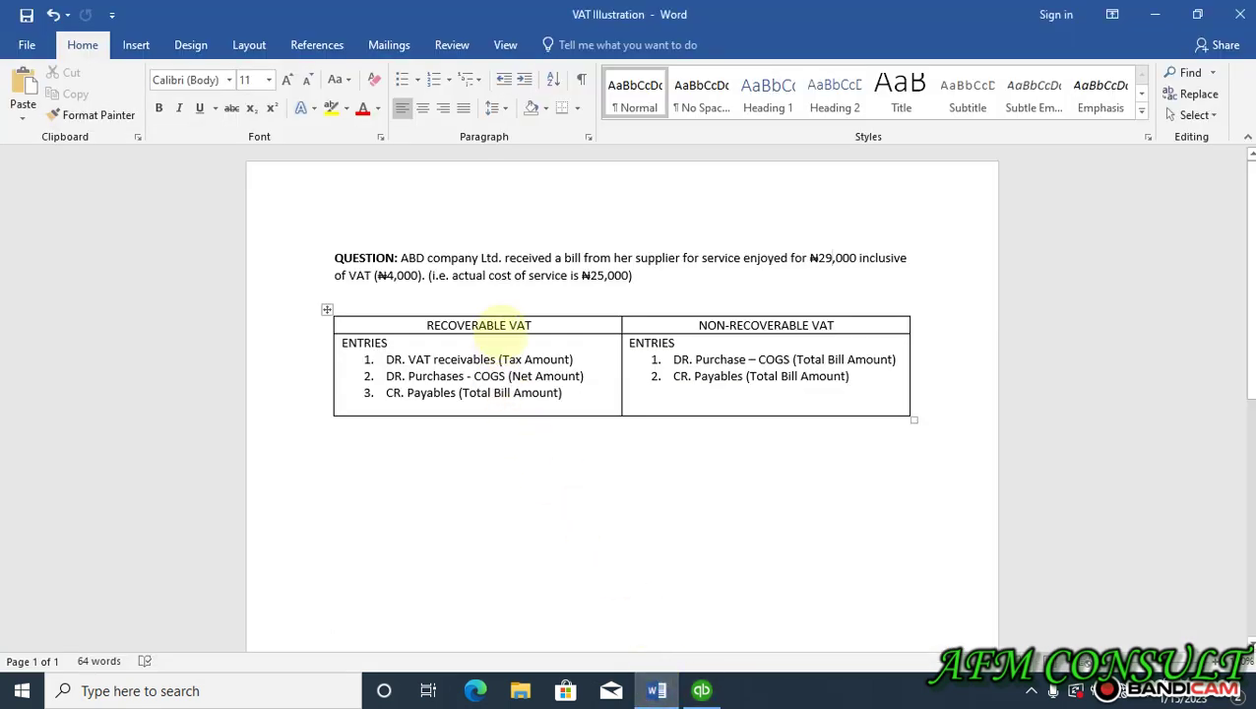
left_click(832, 257)
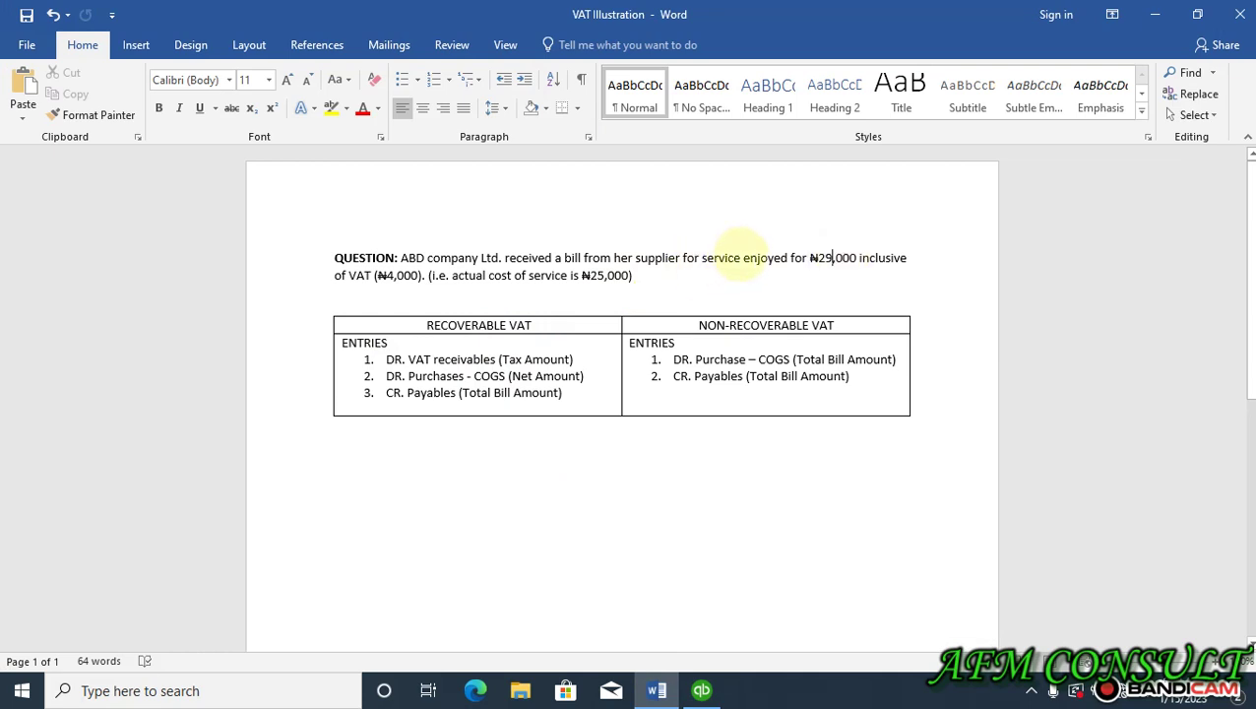
left_click(740, 257)
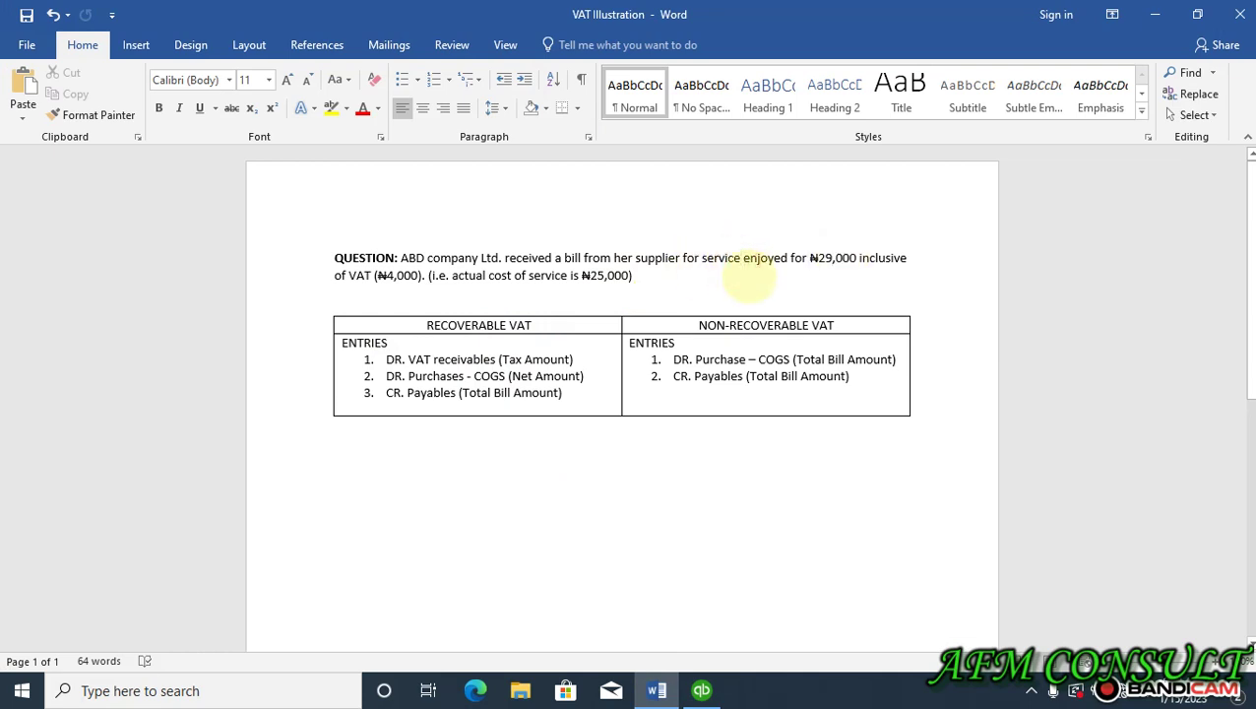
key("BackSpace")
key("BackSpace")
key("BackSpace")
key("BackSpace")
key("BackSpace")
key("BackSpace")
key("BackSpace")
key("BackSpace")
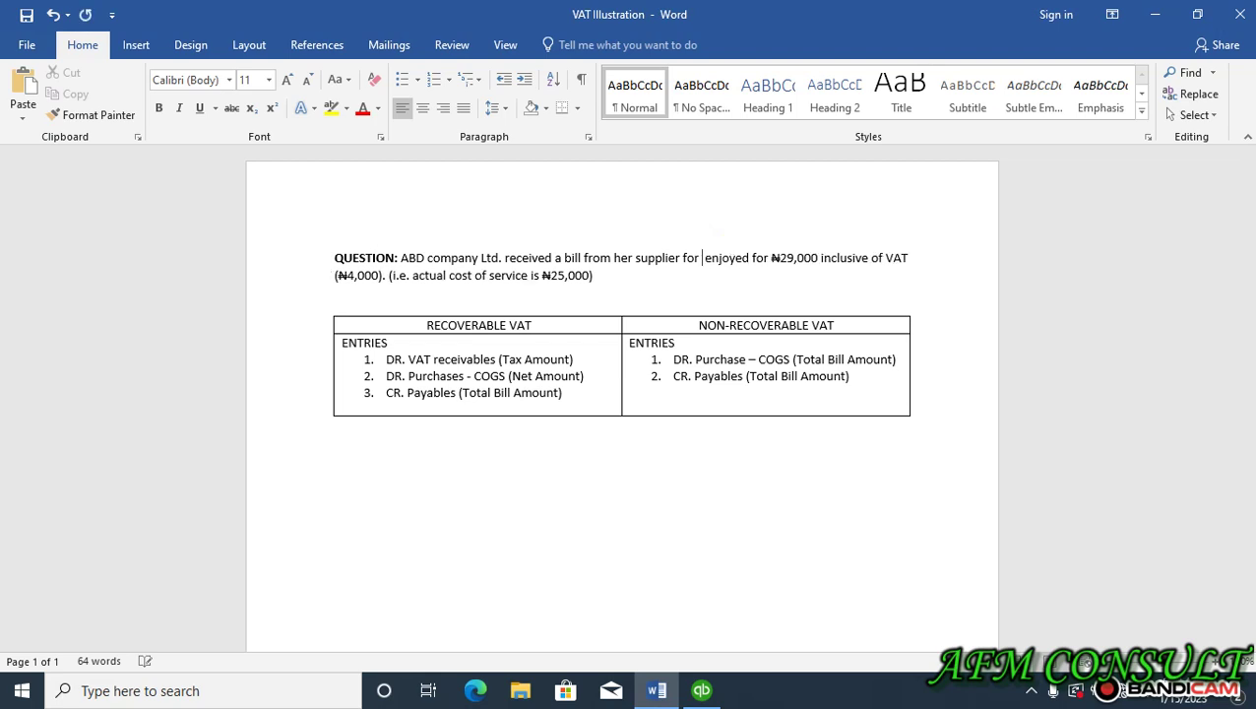
type("Ce")
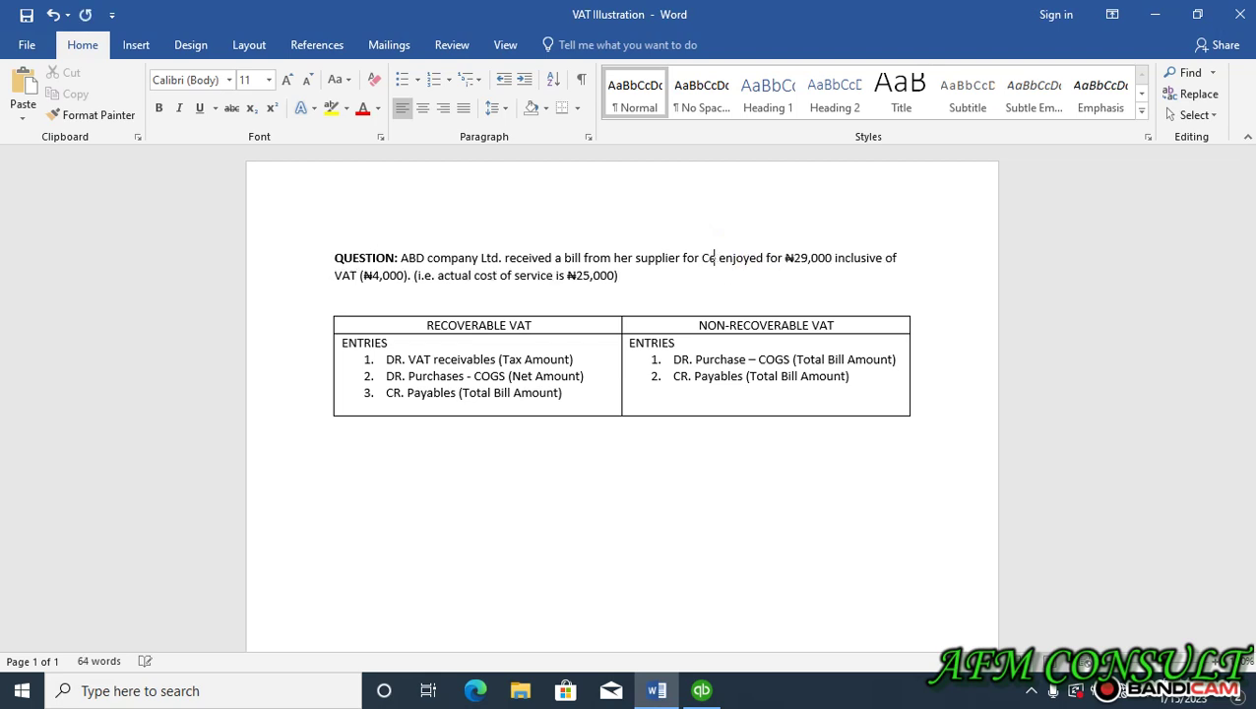
type("ling ")
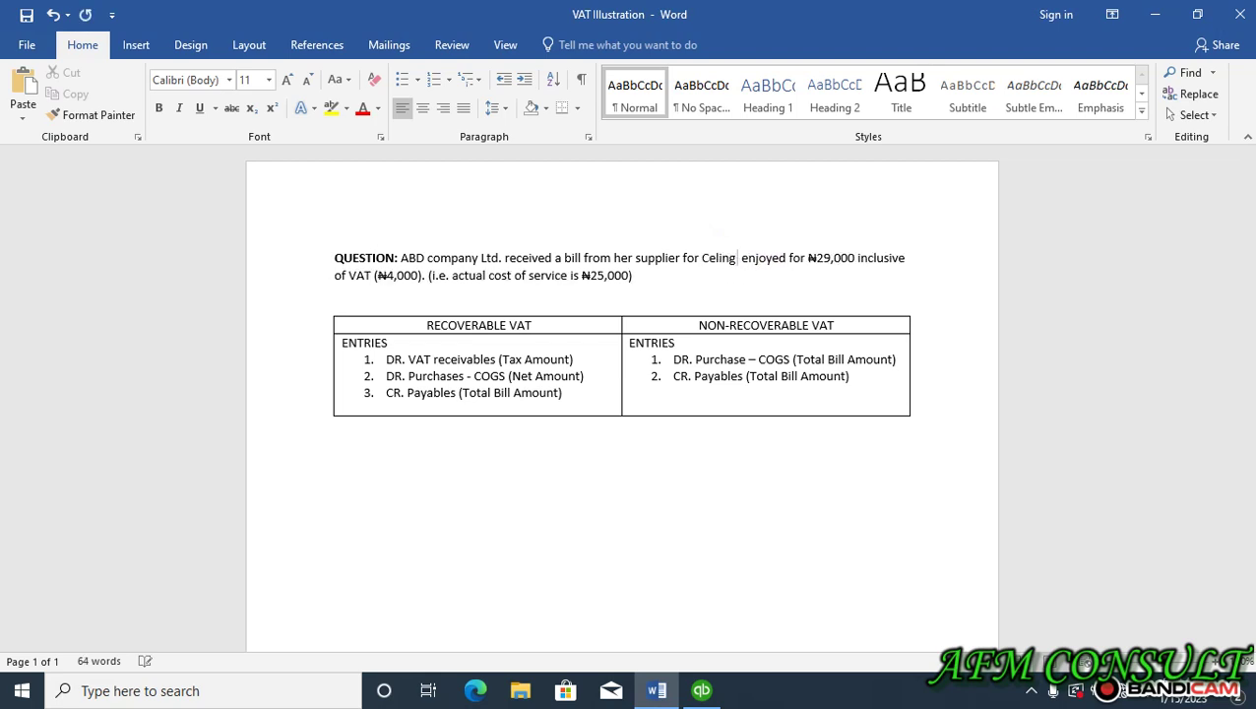
type("Far")
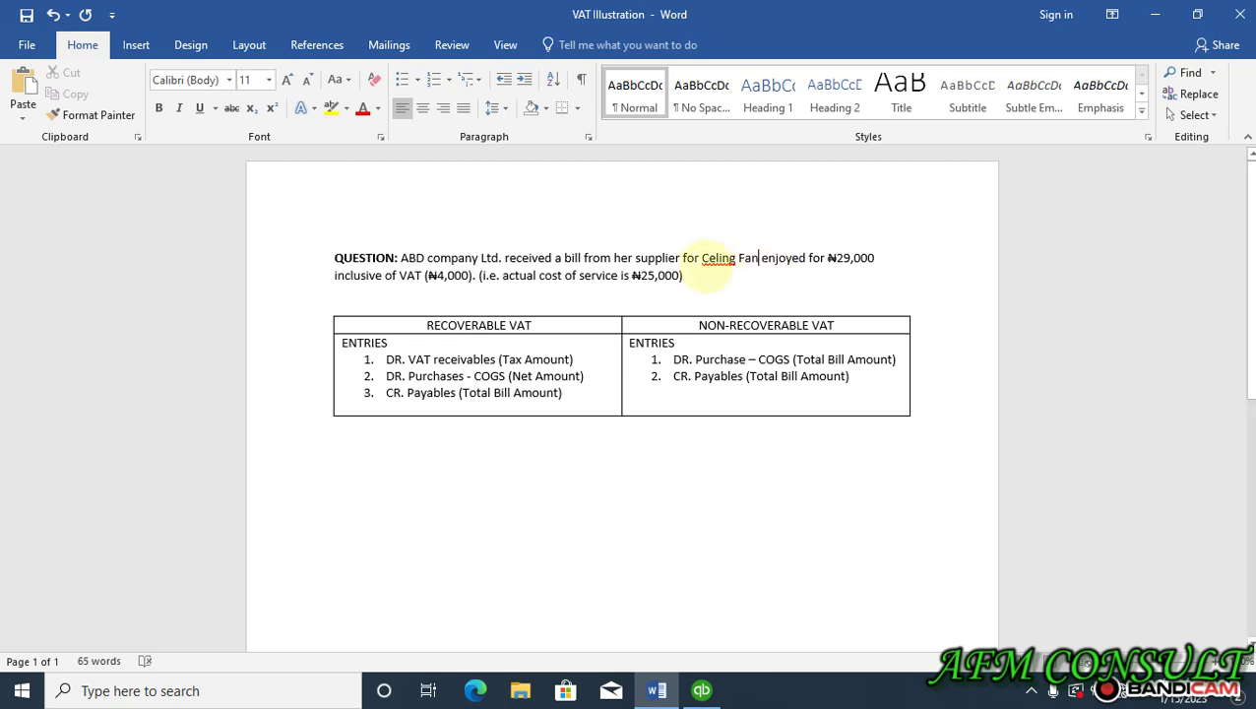
right_click(711, 258)
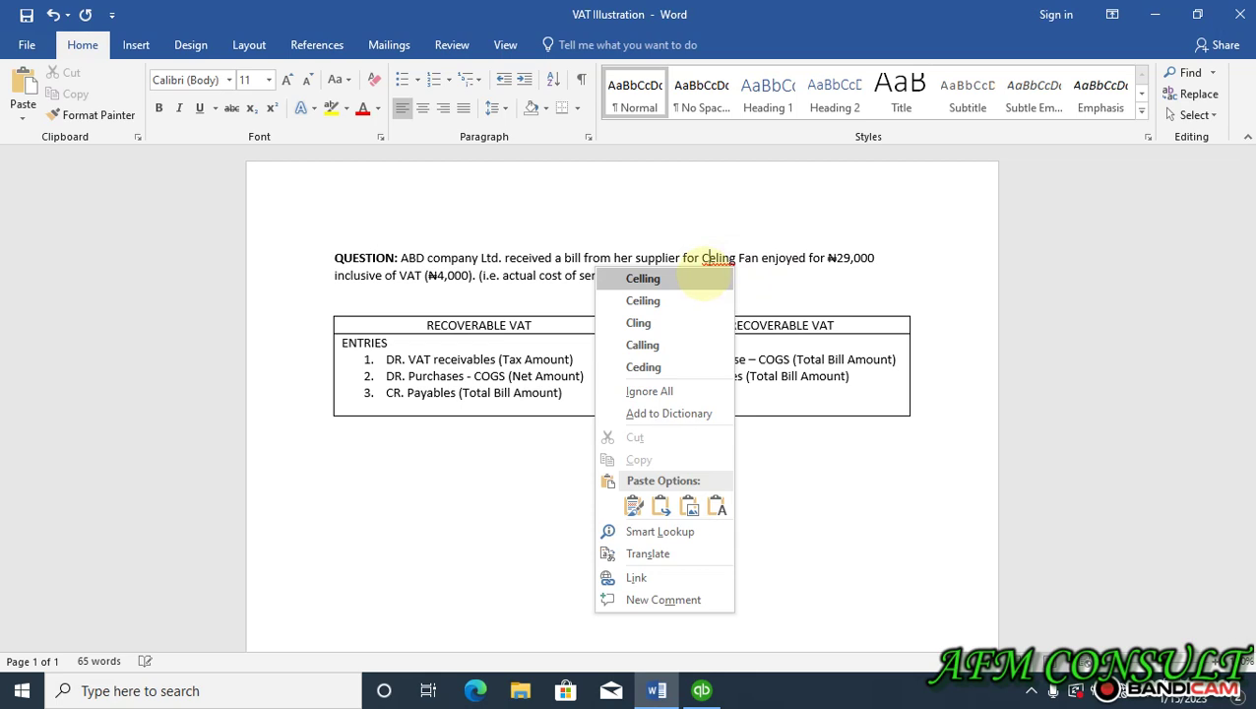
left_click(682, 300)
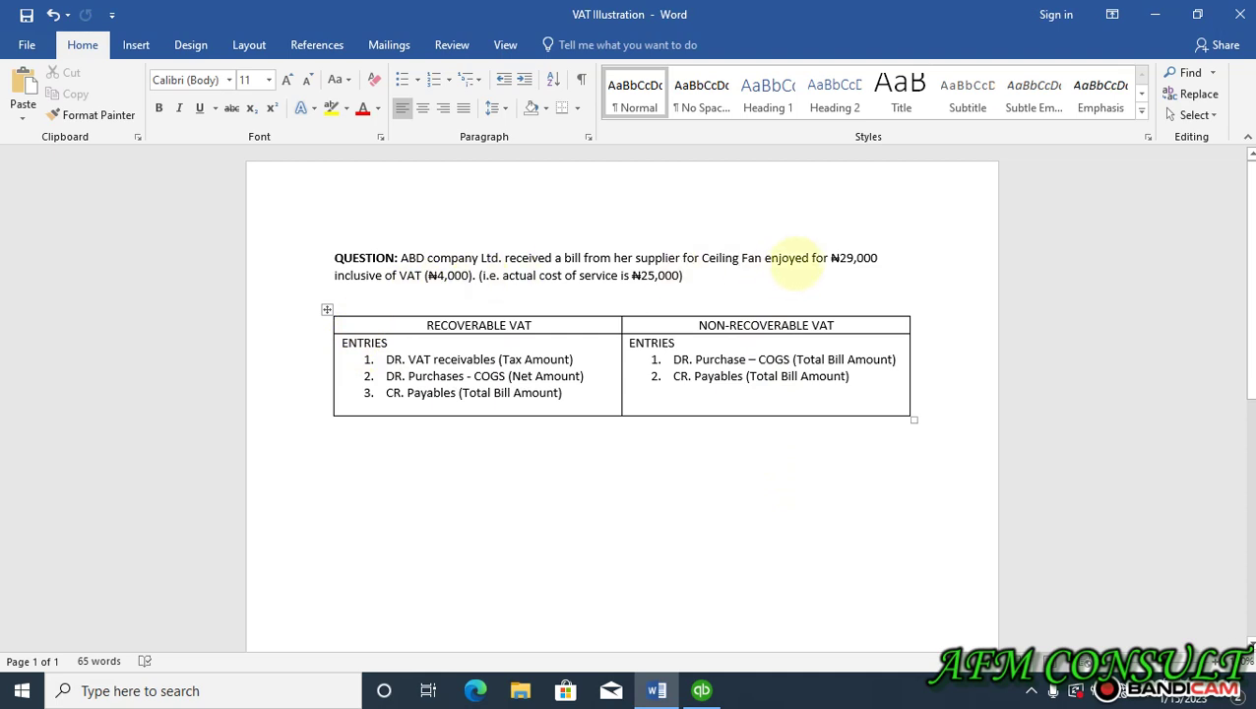
Replace "Ceiling Fan enjoyed" in the question with "the purchase of Ceiling Fan", and return to the QuickBooks bill.
left_click(809, 258)
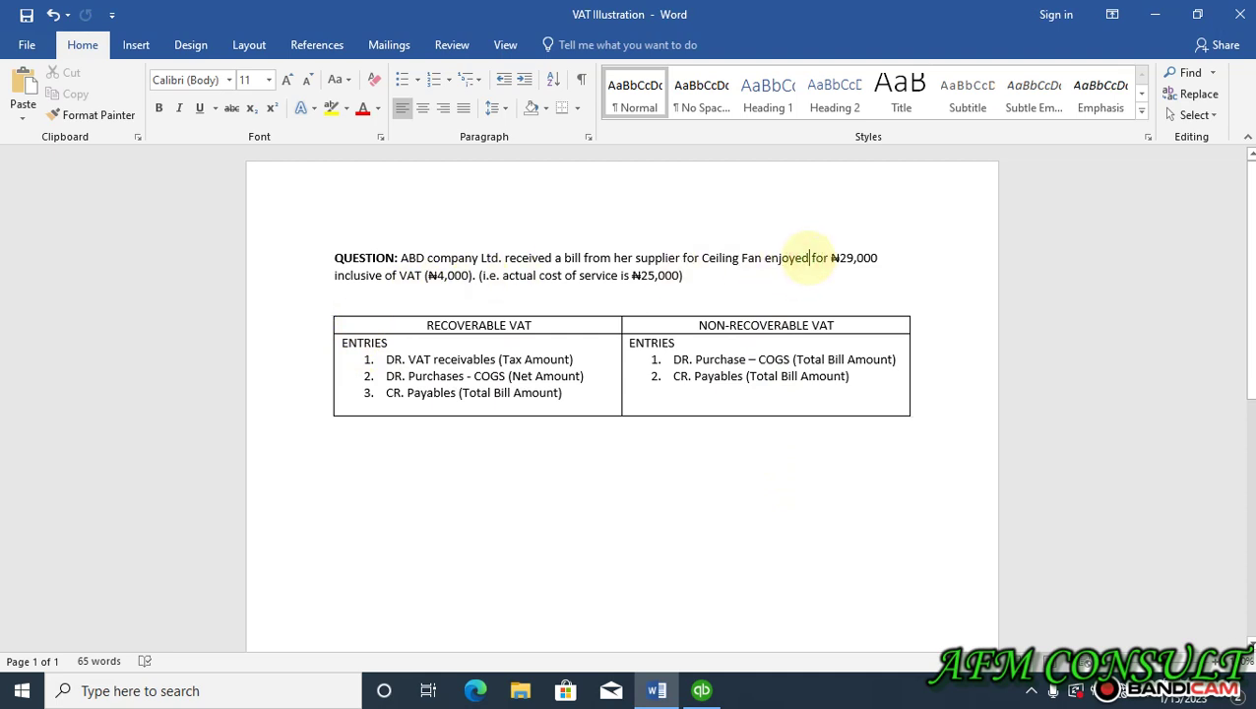
key("BackSpace")
key("BackSpace")
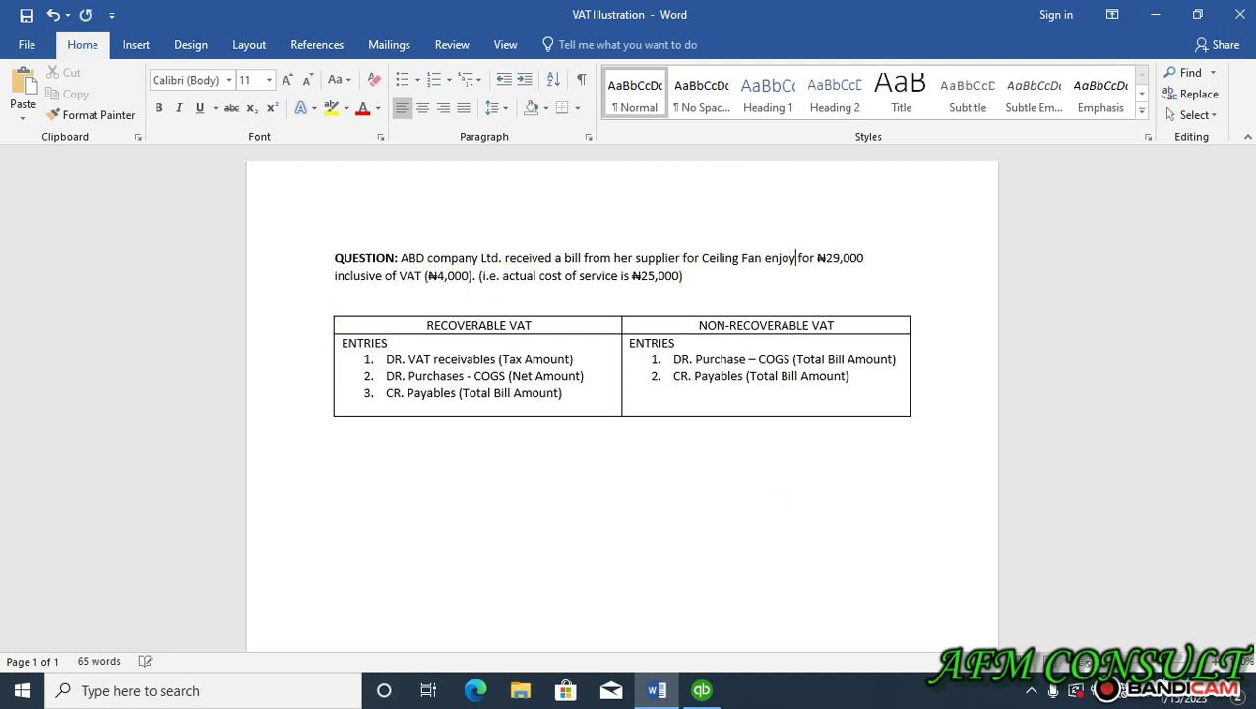
key("BackSpace")
key("BackSpace")
key("BackSpace")
key("BackSpace")
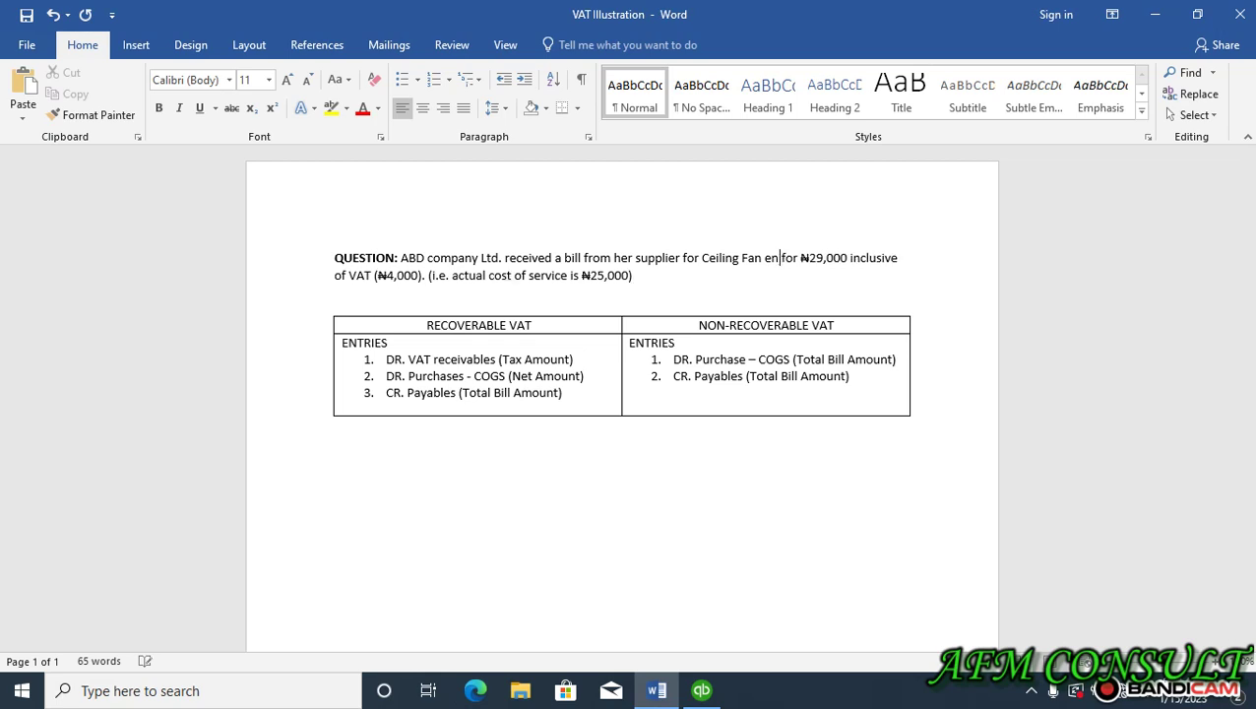
key("BackSpace")
key("BackSpace")
key("BackSpace")
key("BackSpace")
key("BackSpace")
key("BackSpace")
key("BackSpace")
key("BackSpace")
key("BackSpace")
key("BackSpace")
key("BackSpace")
key("BackSpace")
key("BackSpace")
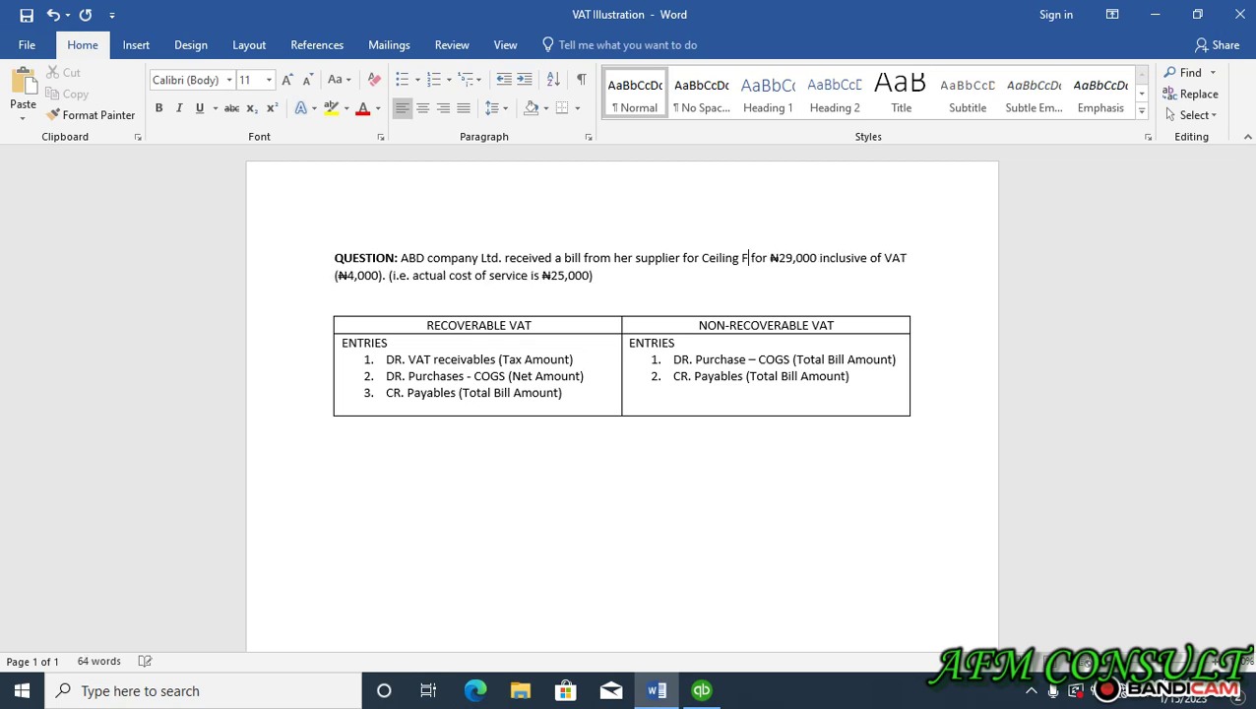
type("the p")
type("urchas")
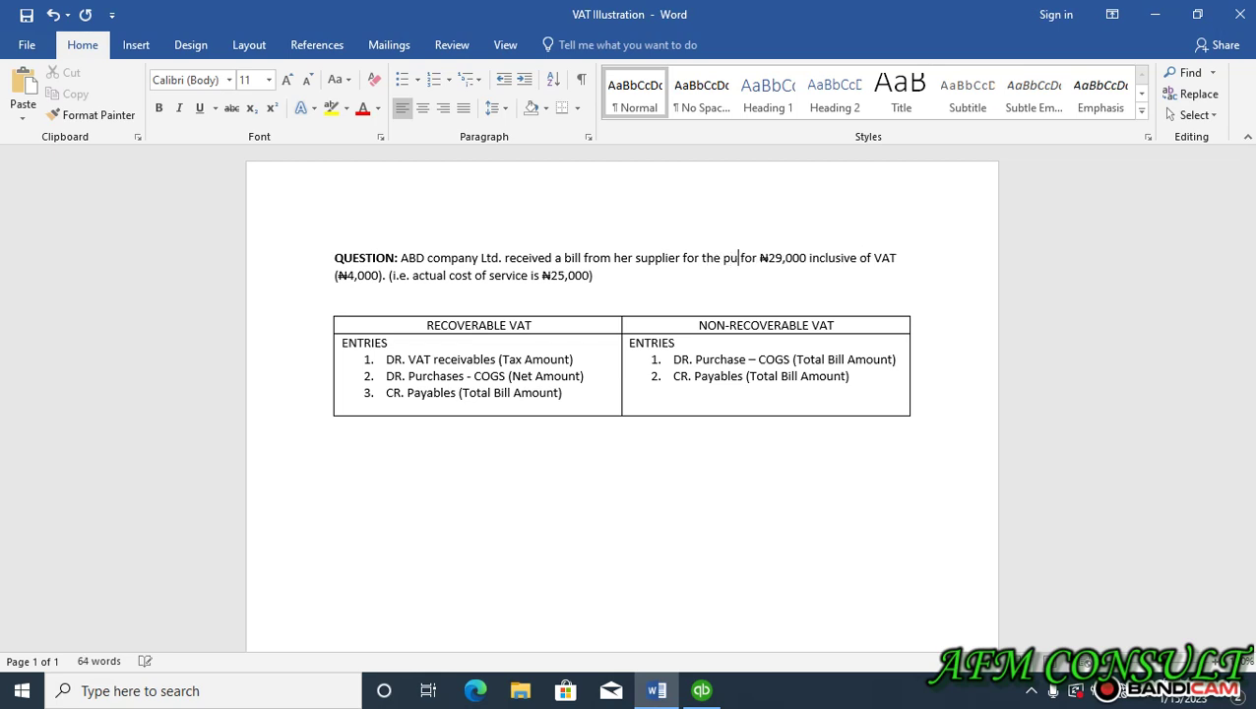
type("e ")
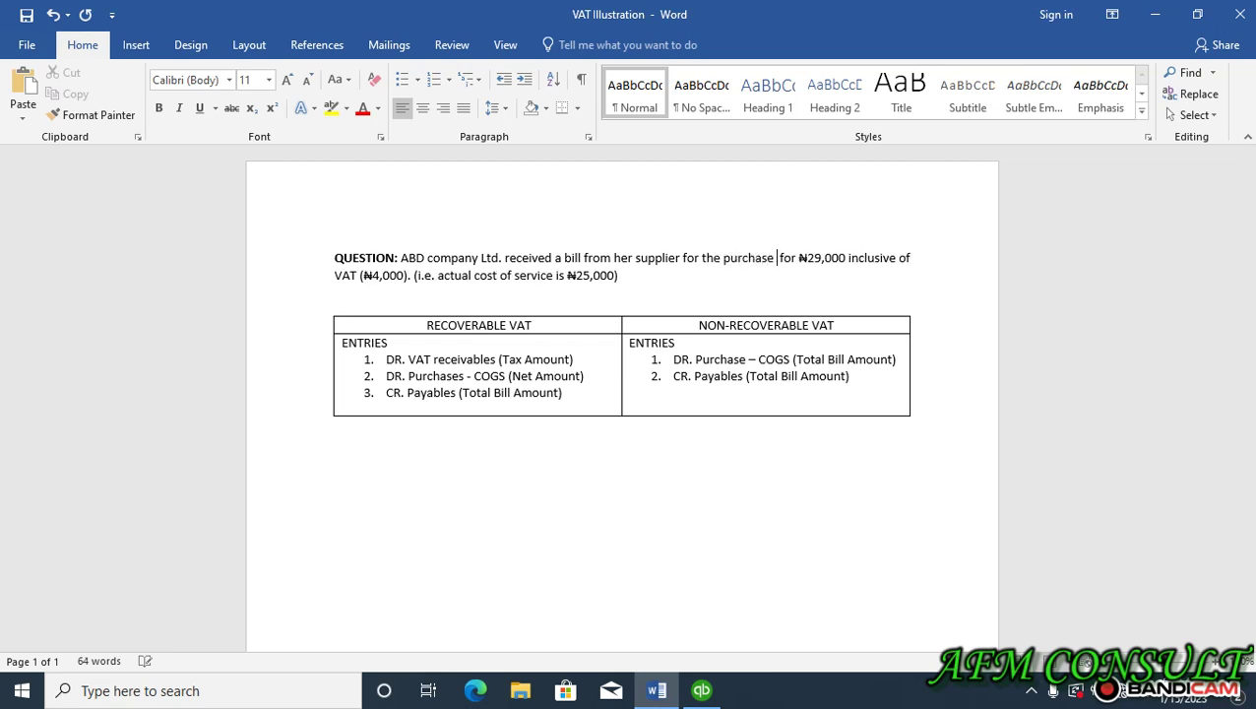
type("of Ce")
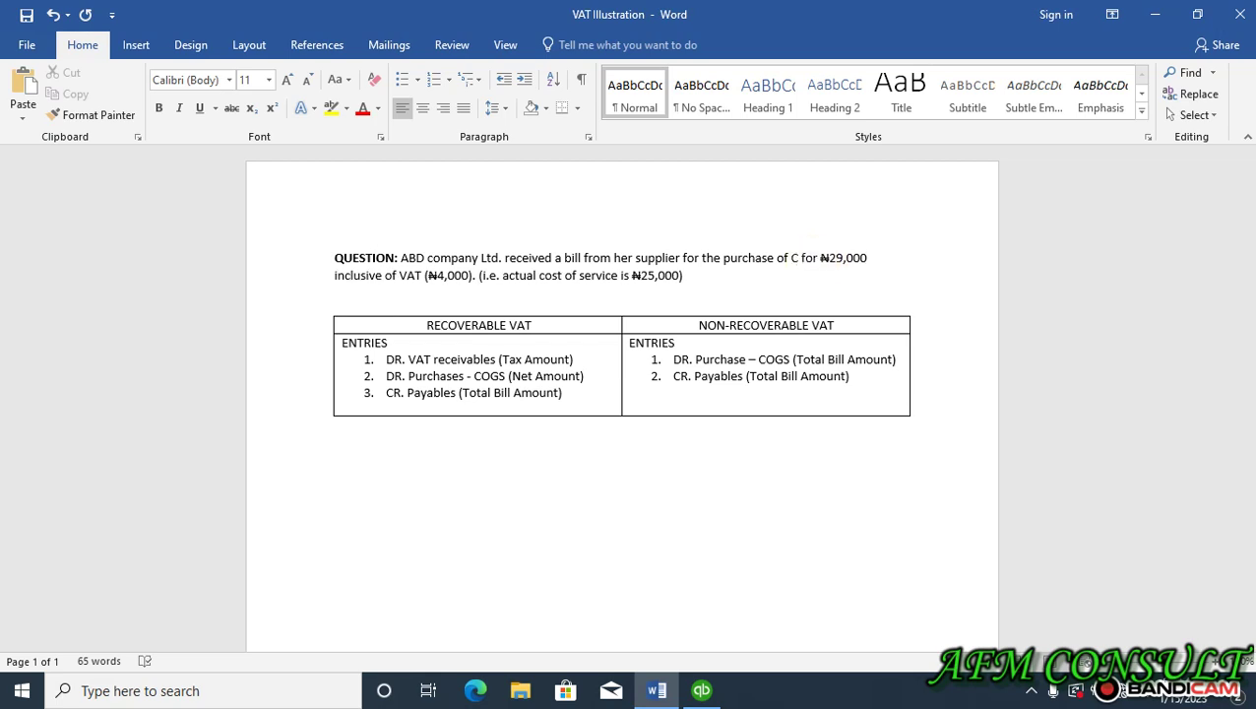
type("iling Fan")
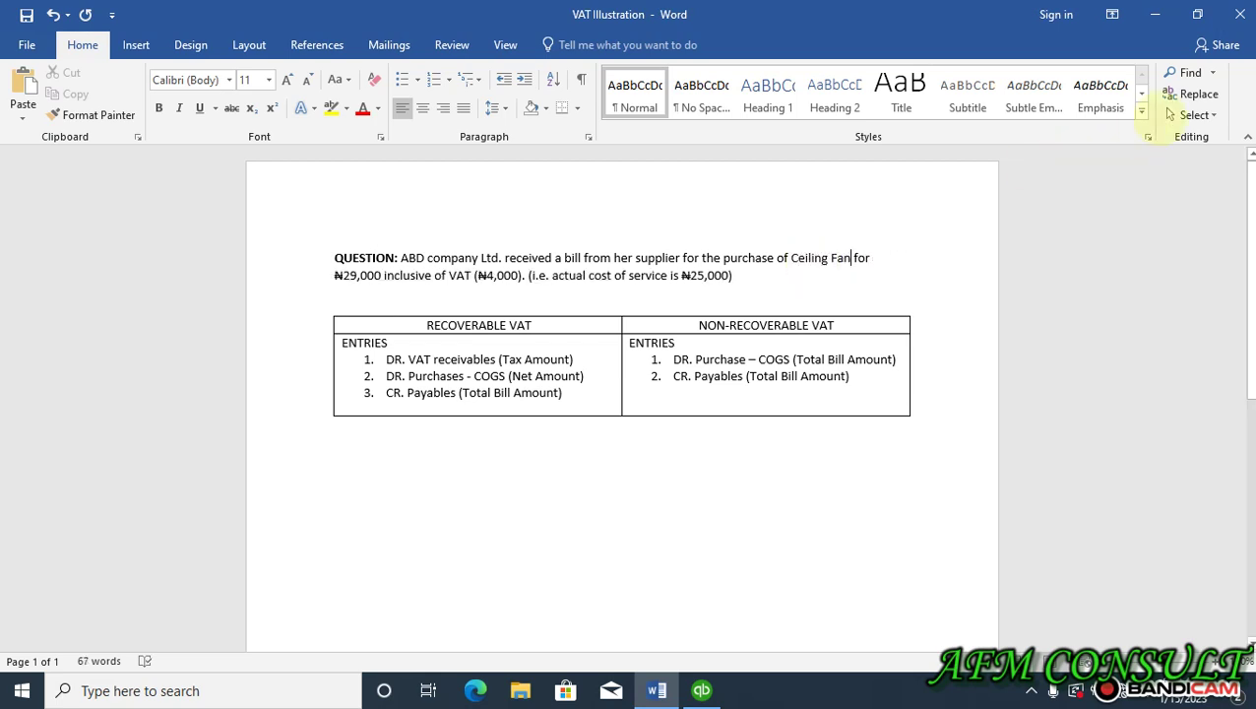
left_click(702, 689)
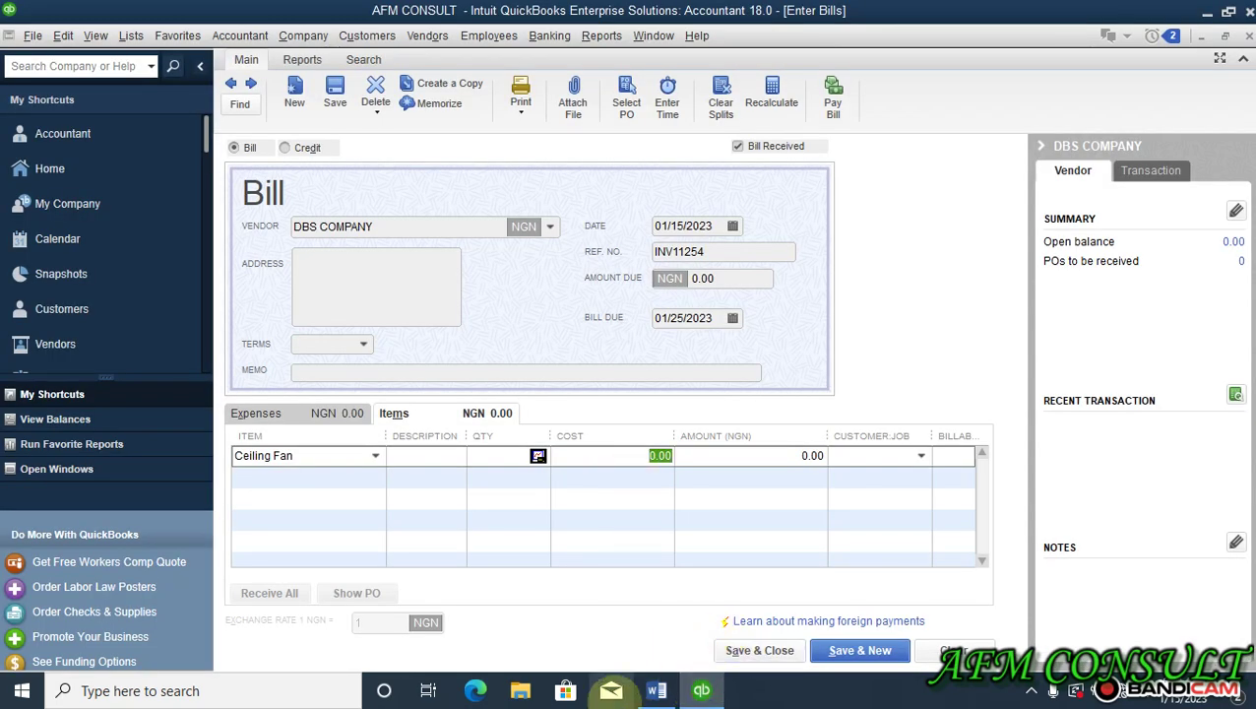
Check the actual cost in the Word question and set the Ceiling Fan line's cost to 25,000, without updating the item record.
left_click(657, 690)
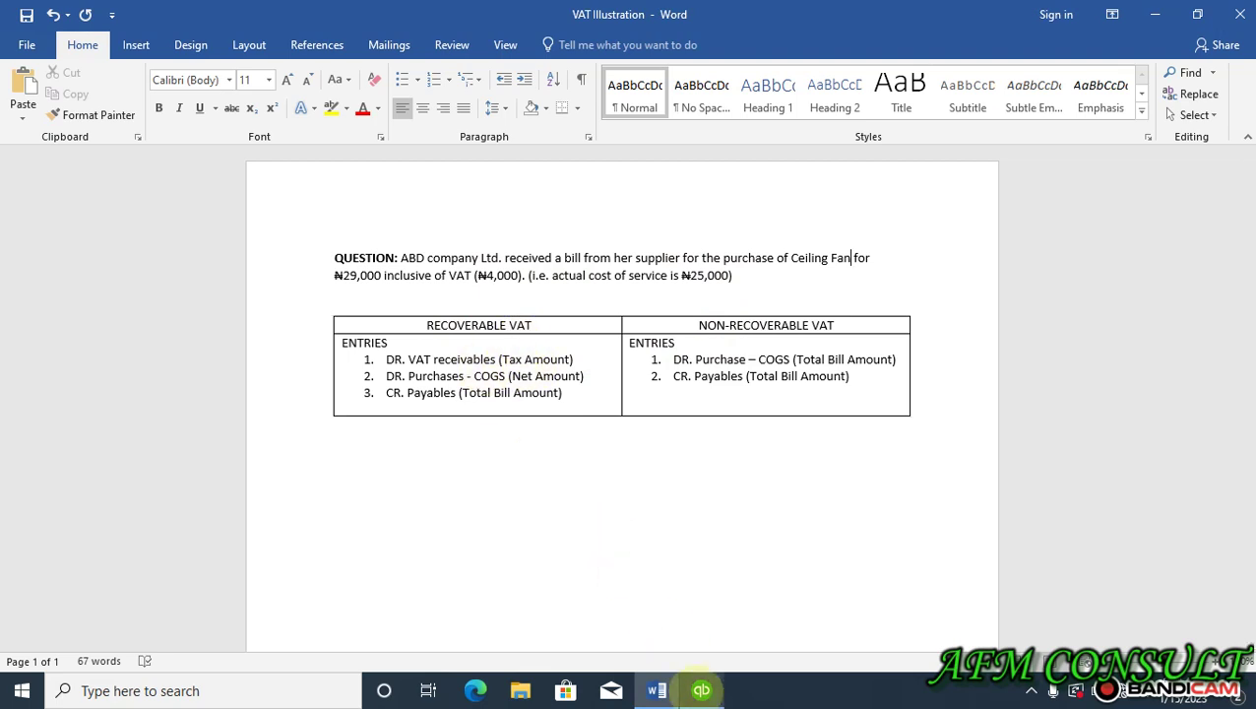
left_click(702, 690)
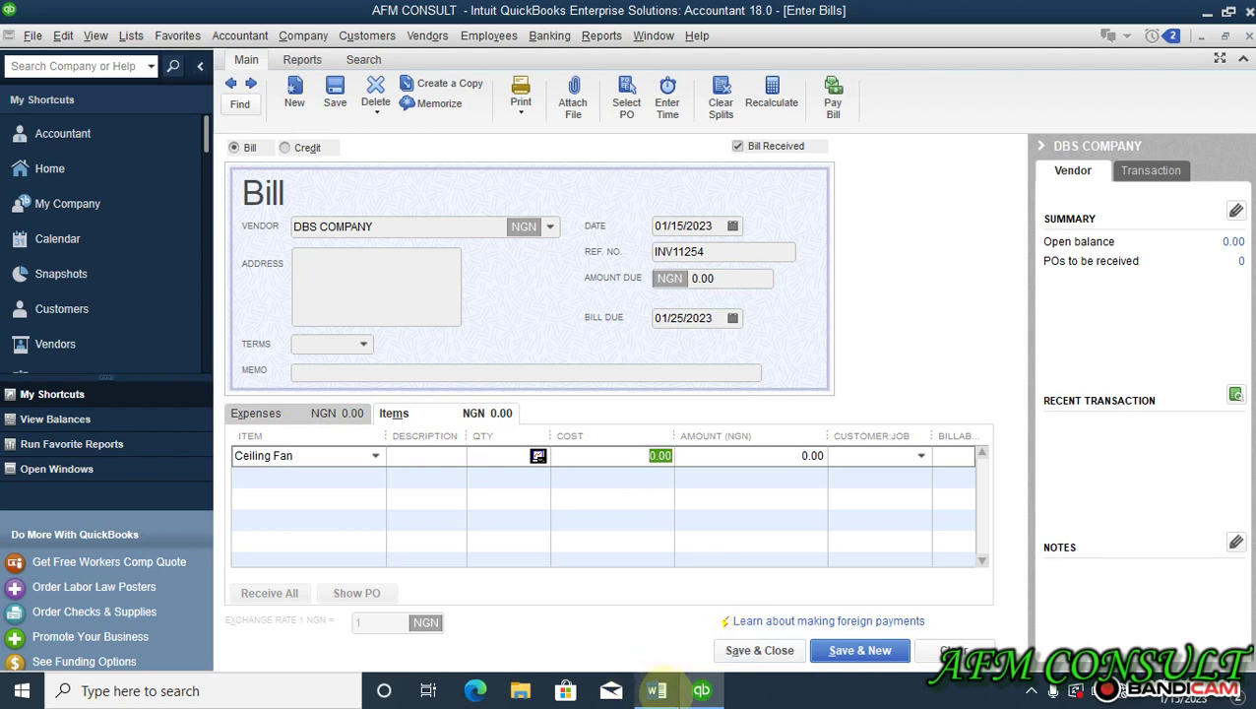
left_click(658, 690)
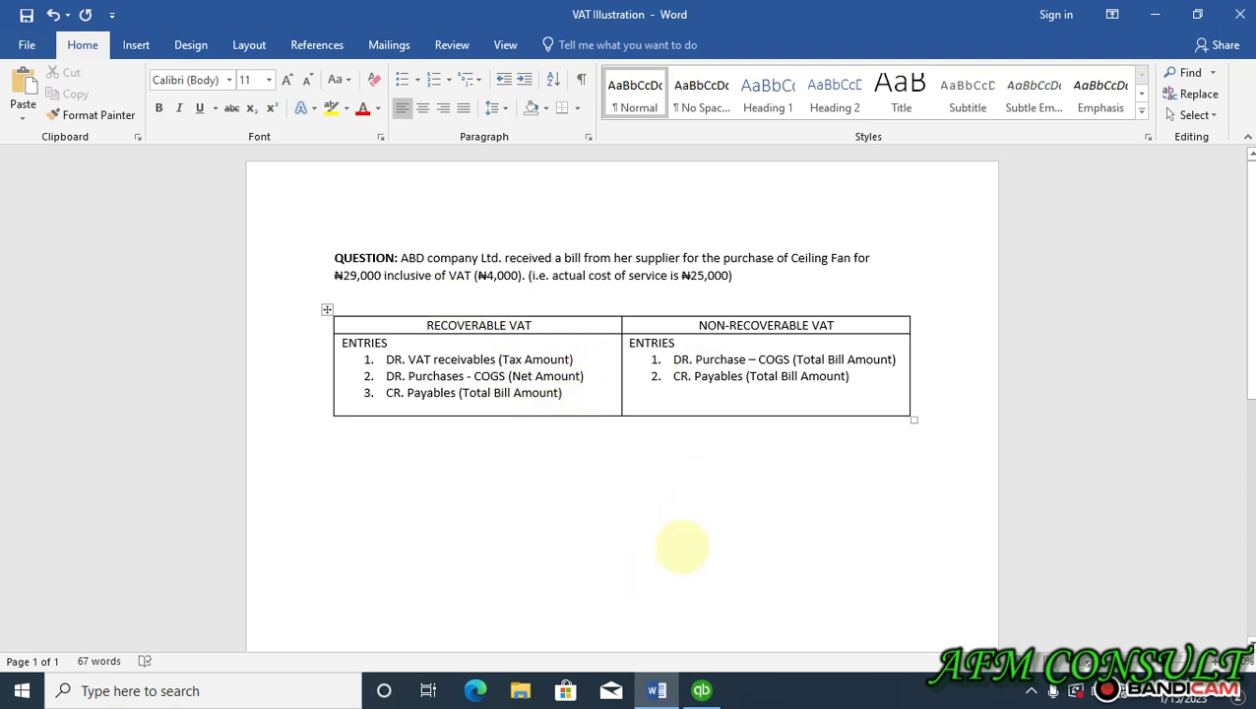
left_click(701, 691)
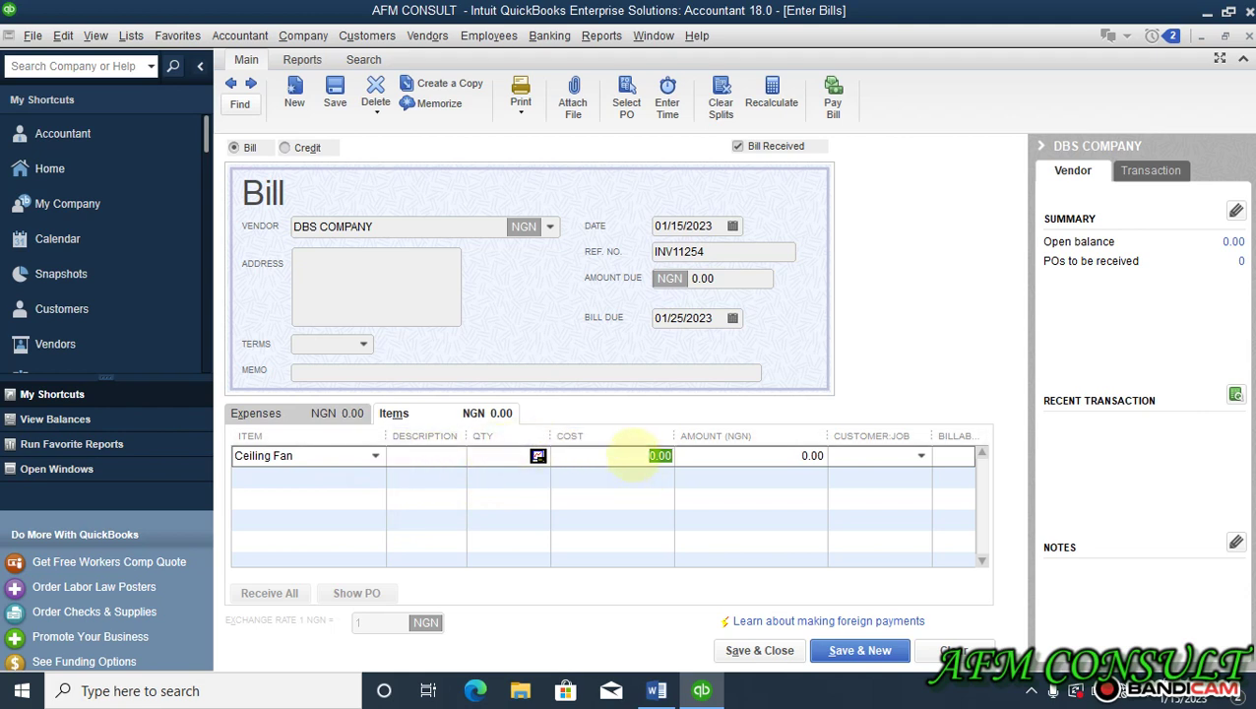
left_click(657, 690)
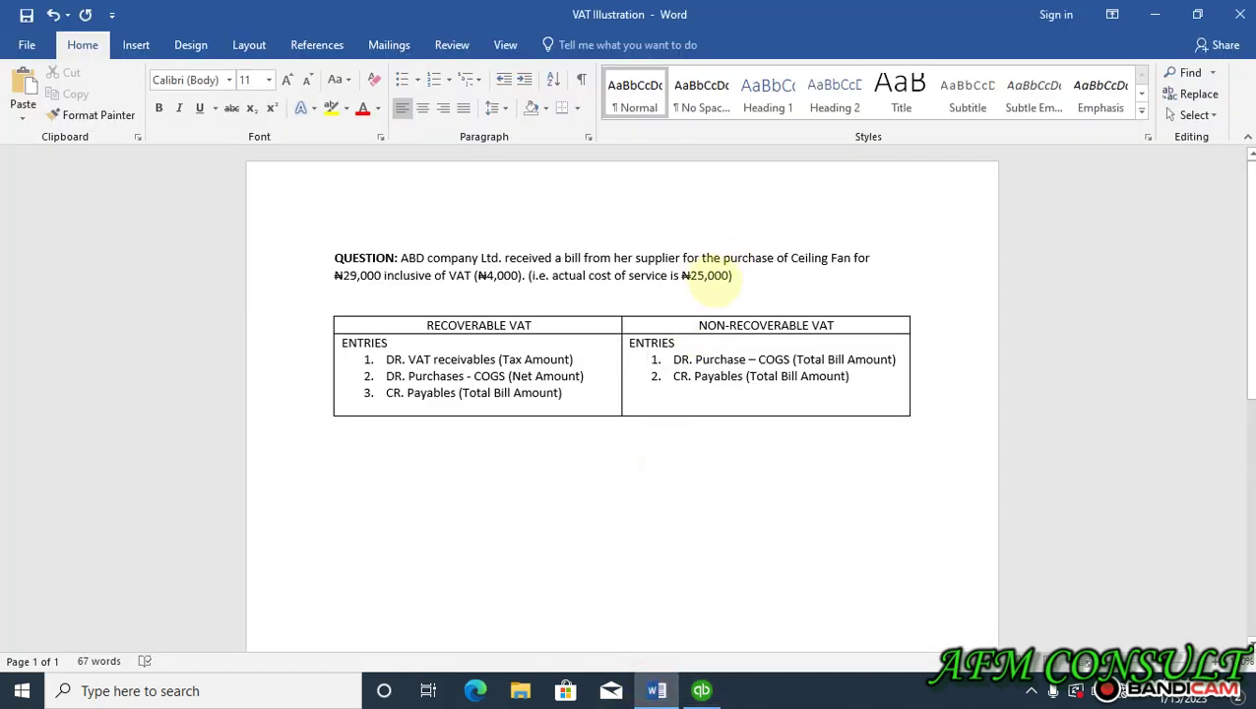
left_click(702, 690)
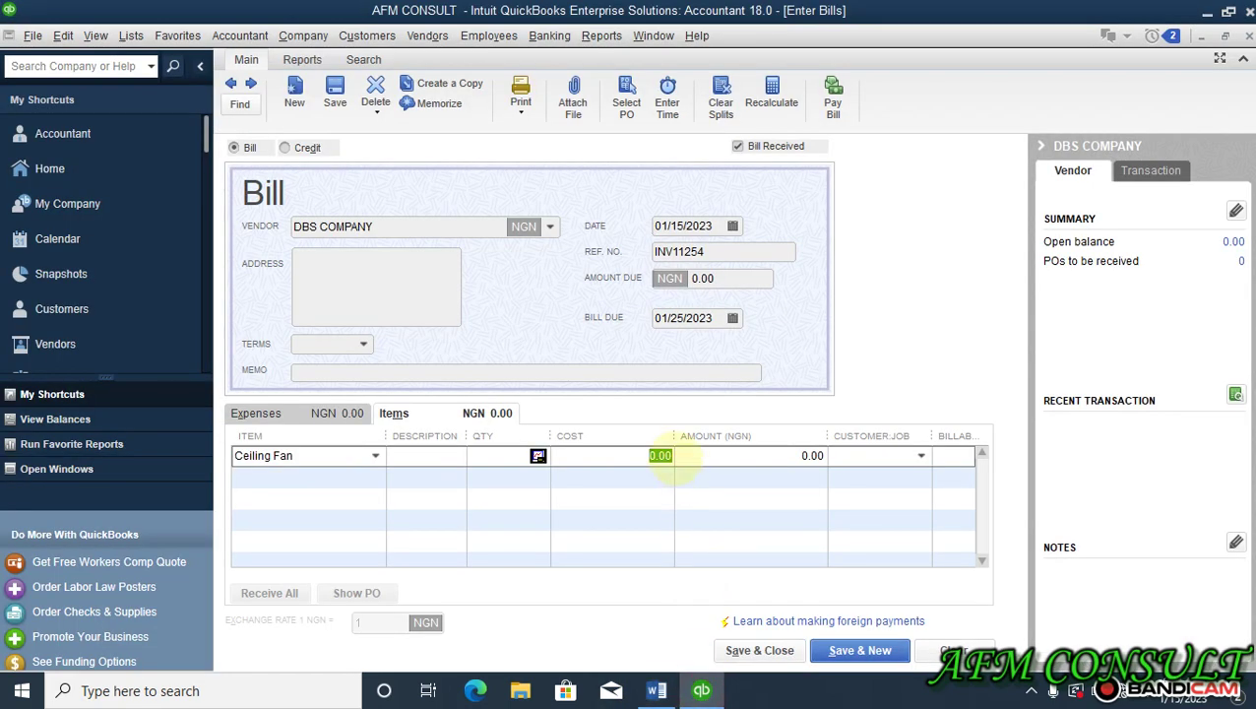
type("25,")
type("000")
key("Tab")
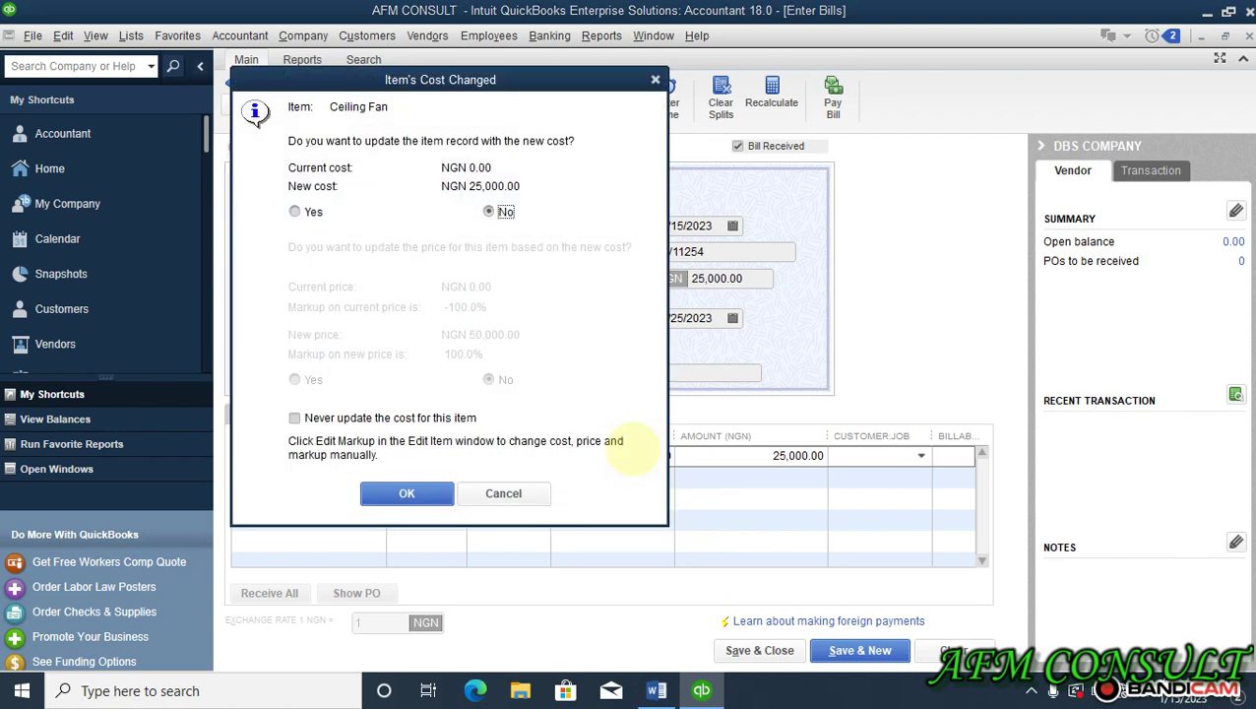
left_click(407, 494)
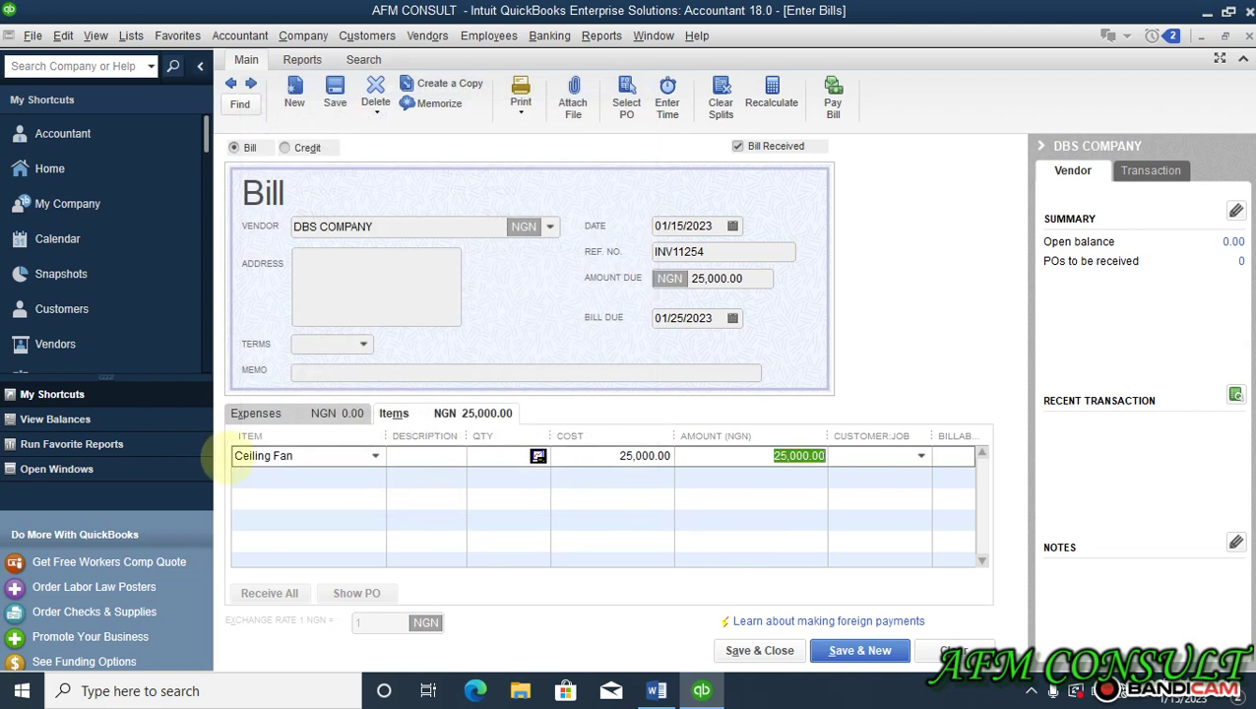
Add Input VAT as the second item line of the bill.
left_click(253, 477)
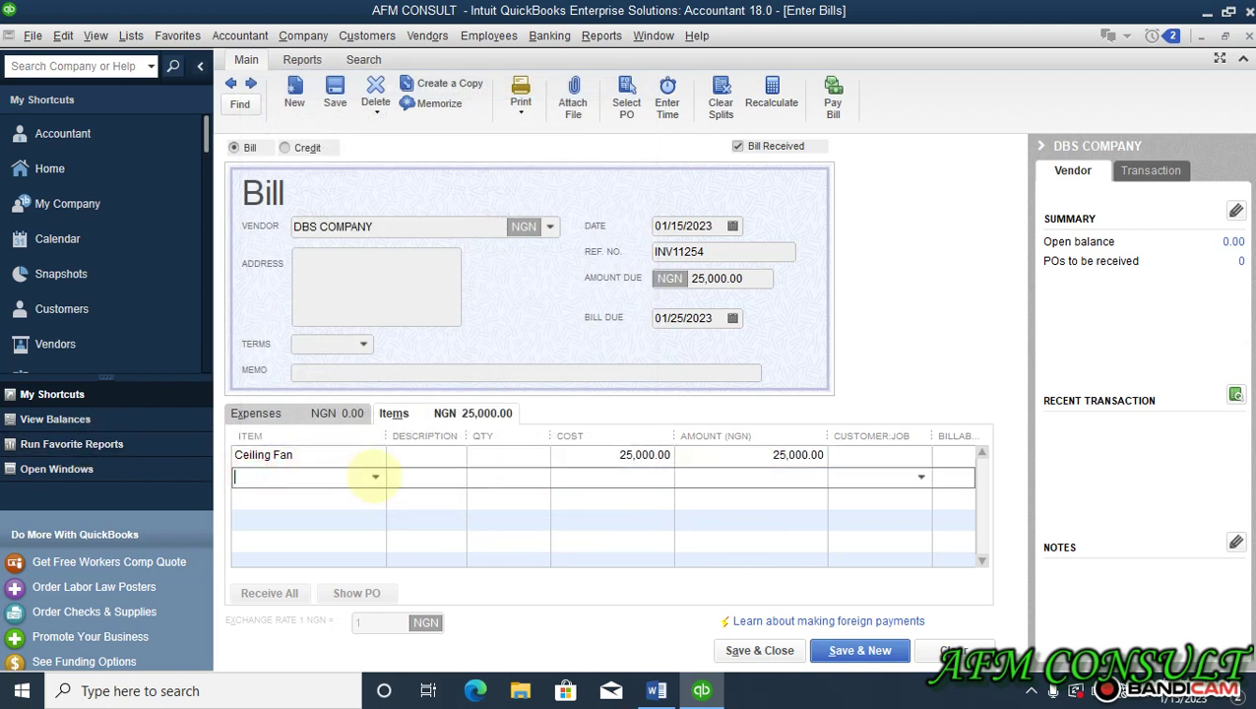
left_click(375, 477)
left_click(306, 567)
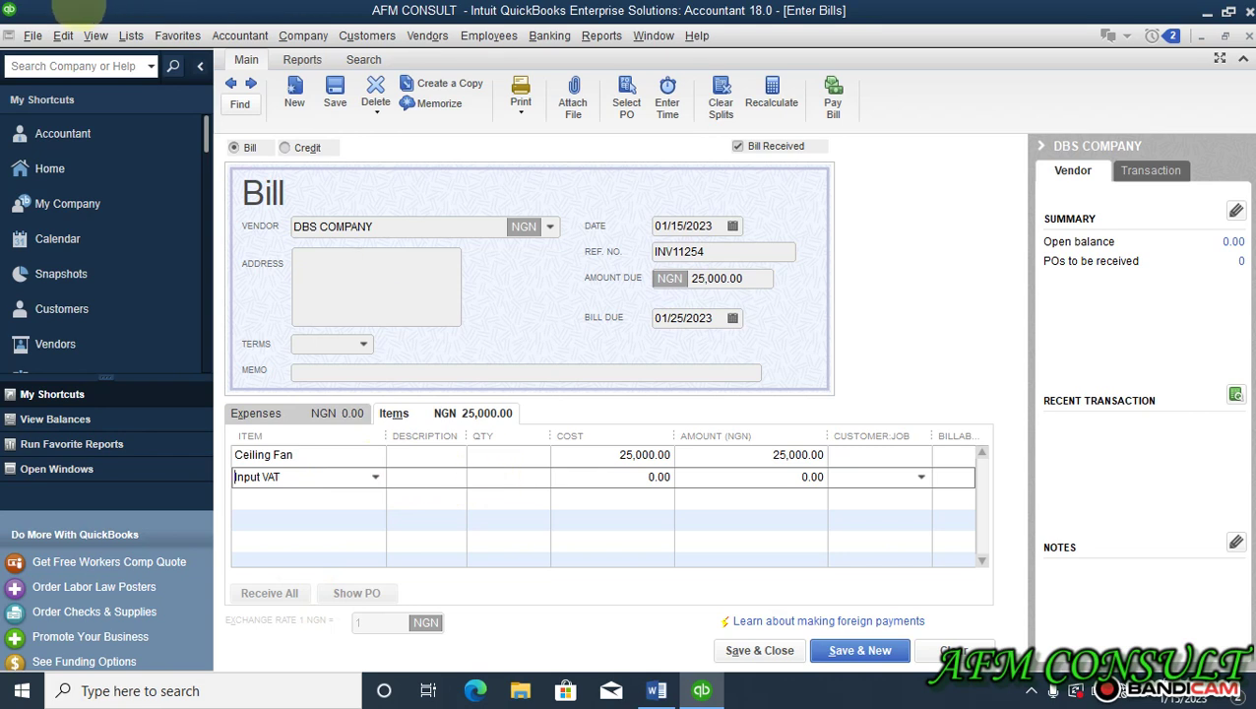
Examine which account the Input VAT item is linked to in the item list, and return to the bill without changing it.
left_click(131, 35)
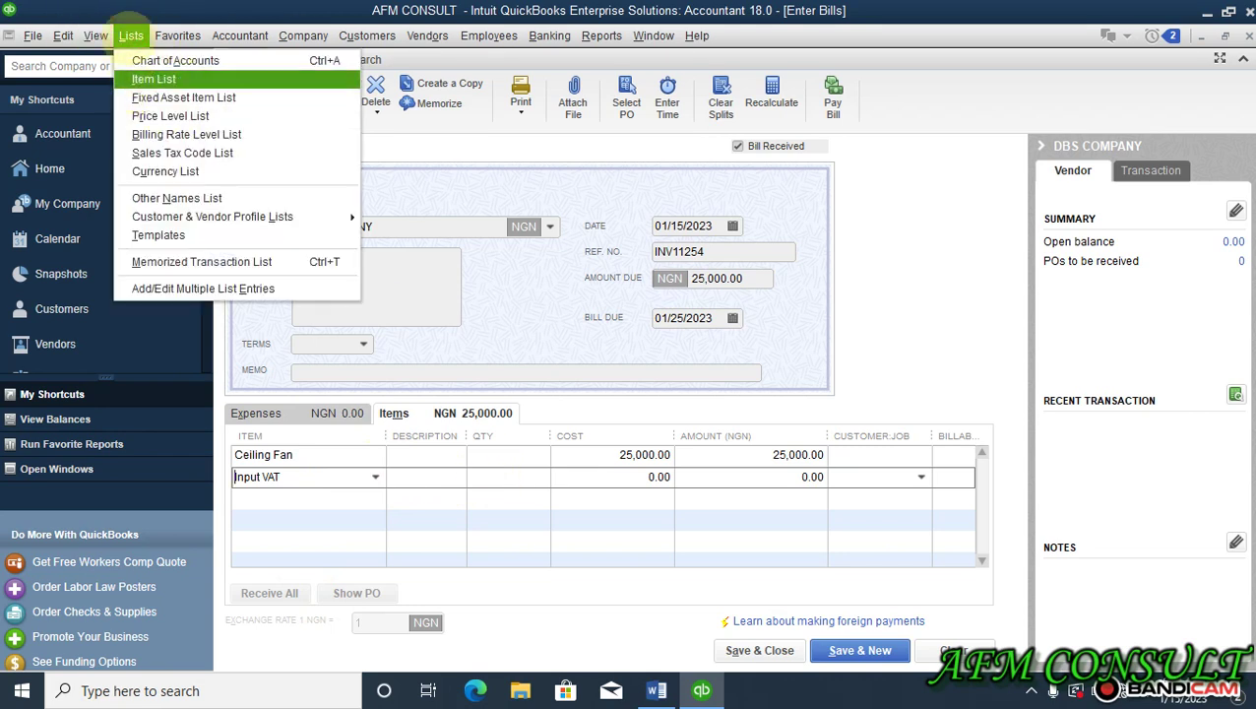
left_click(116, 28)
left_click(131, 36)
left_click(138, 76)
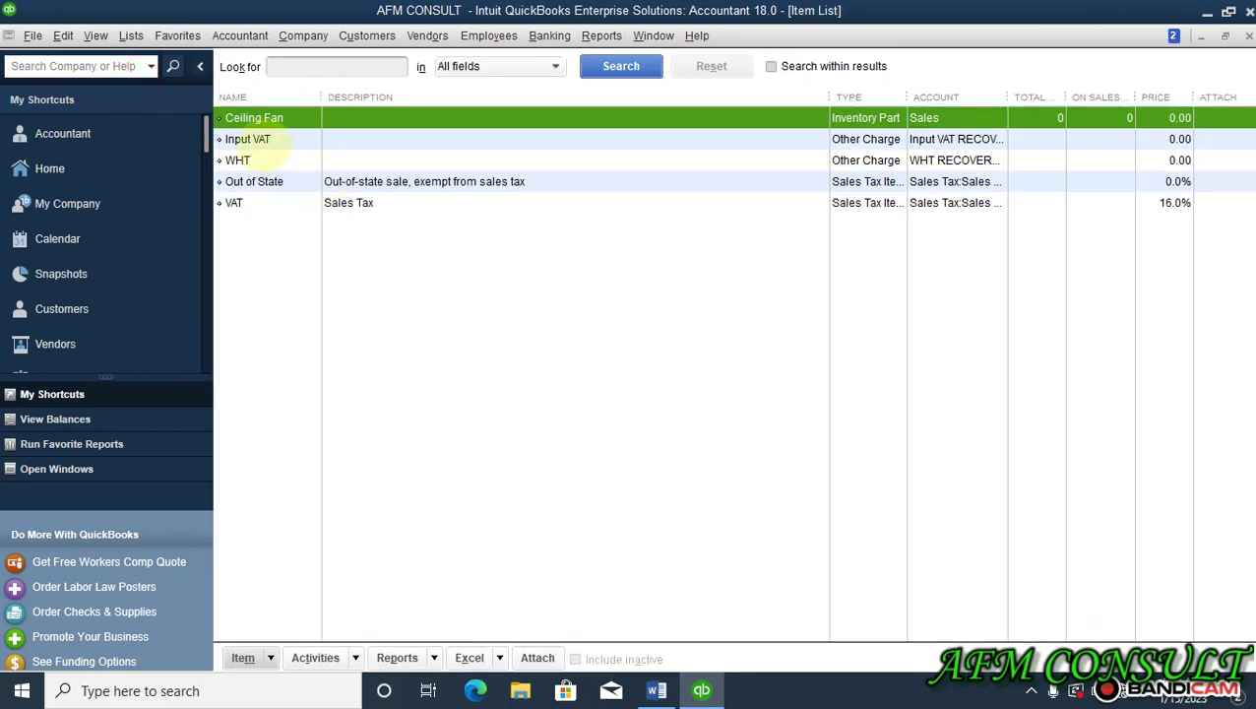
left_click(264, 139)
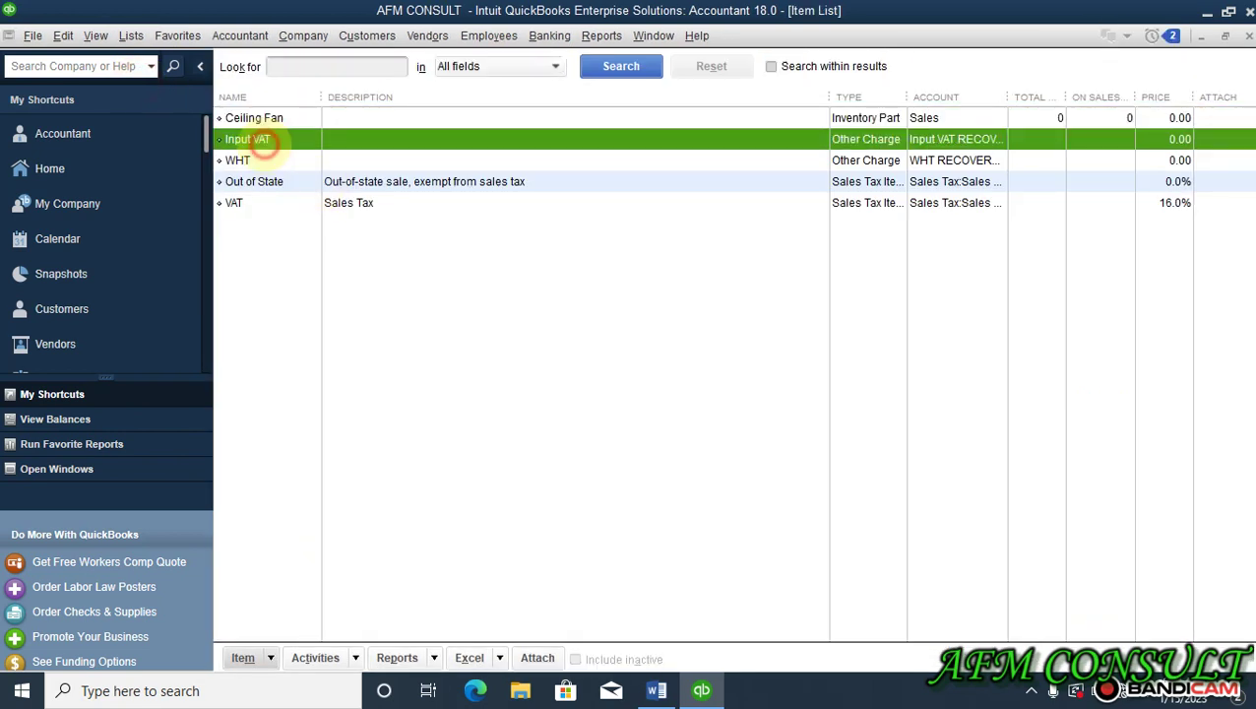
right_click(264, 139)
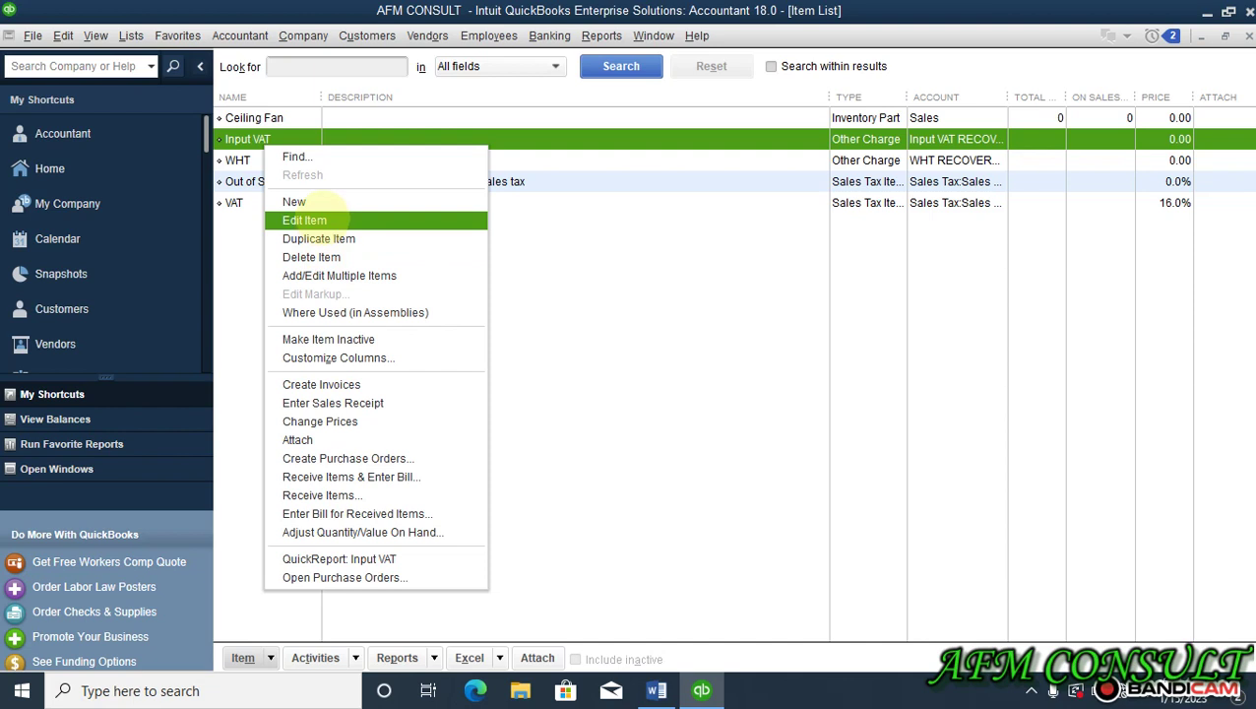
left_click(305, 219)
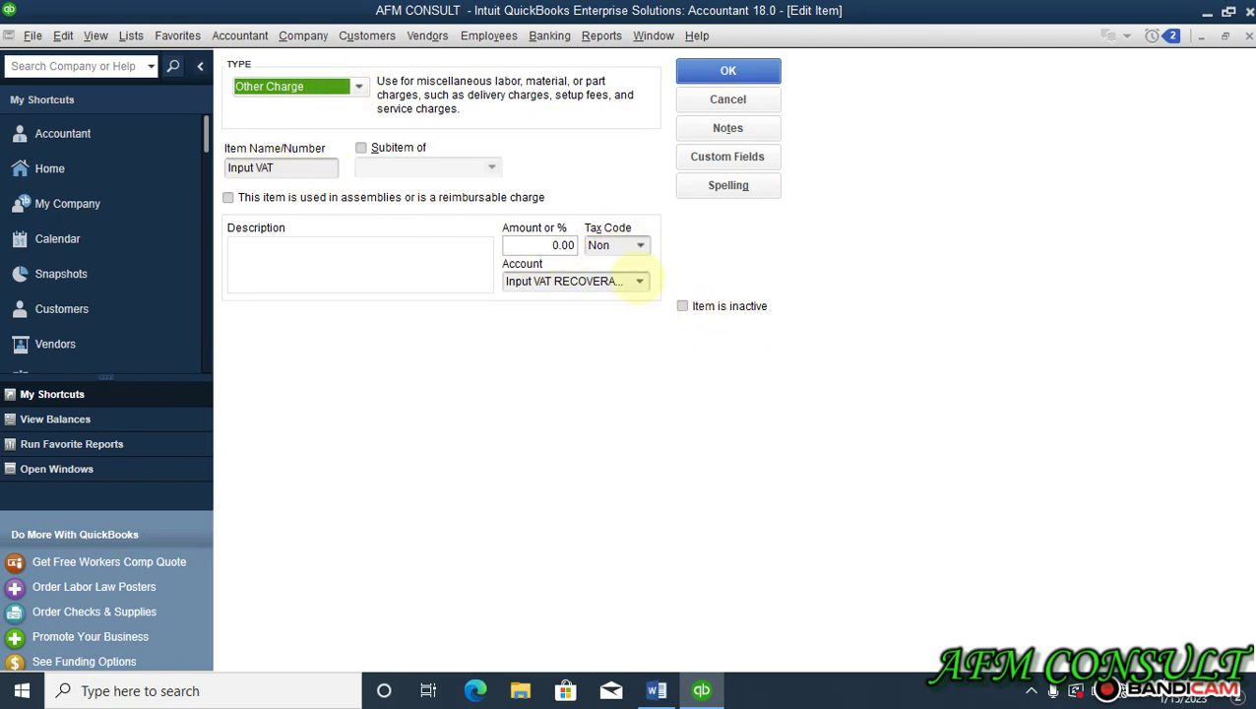
left_click(639, 282)
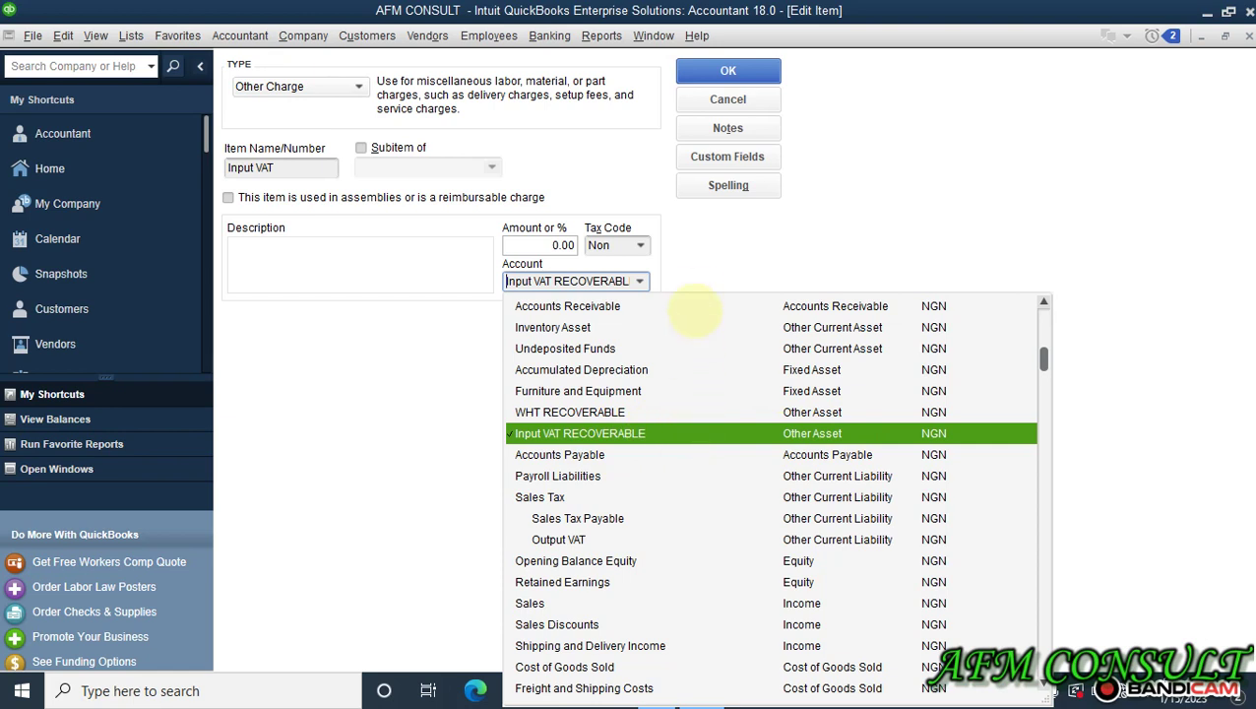
left_click(697, 260)
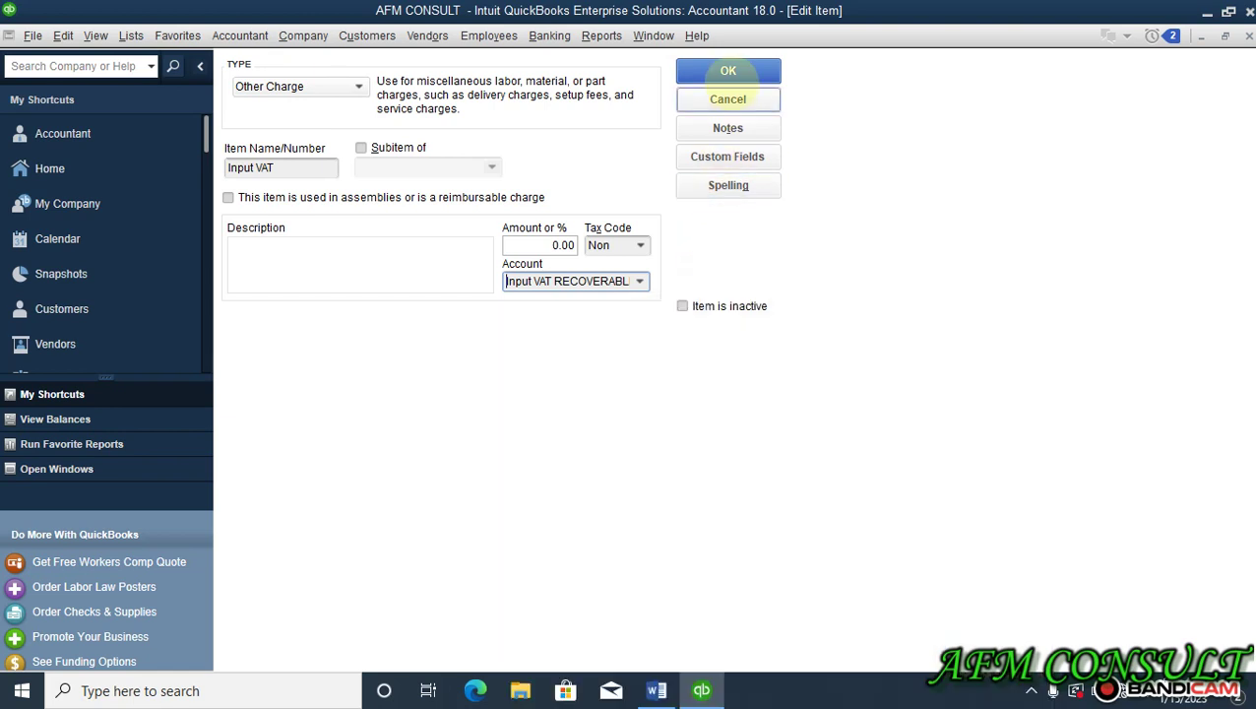
left_click(733, 100)
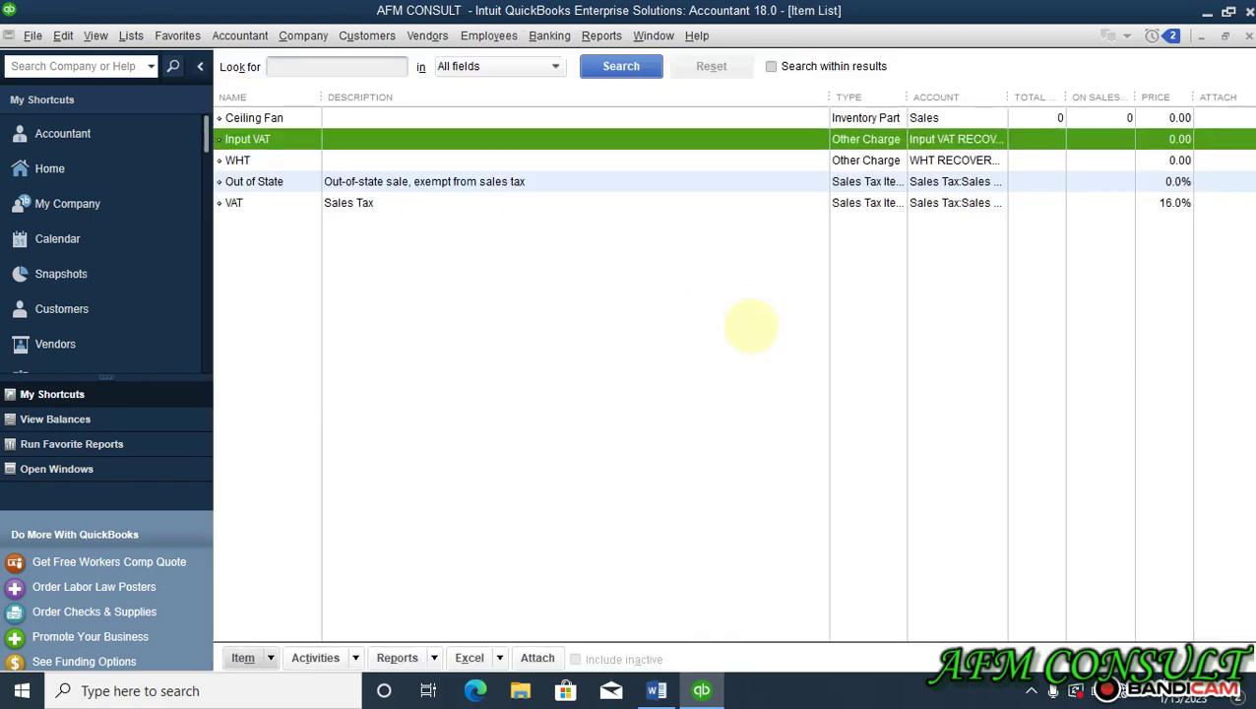
left_click(1249, 35)
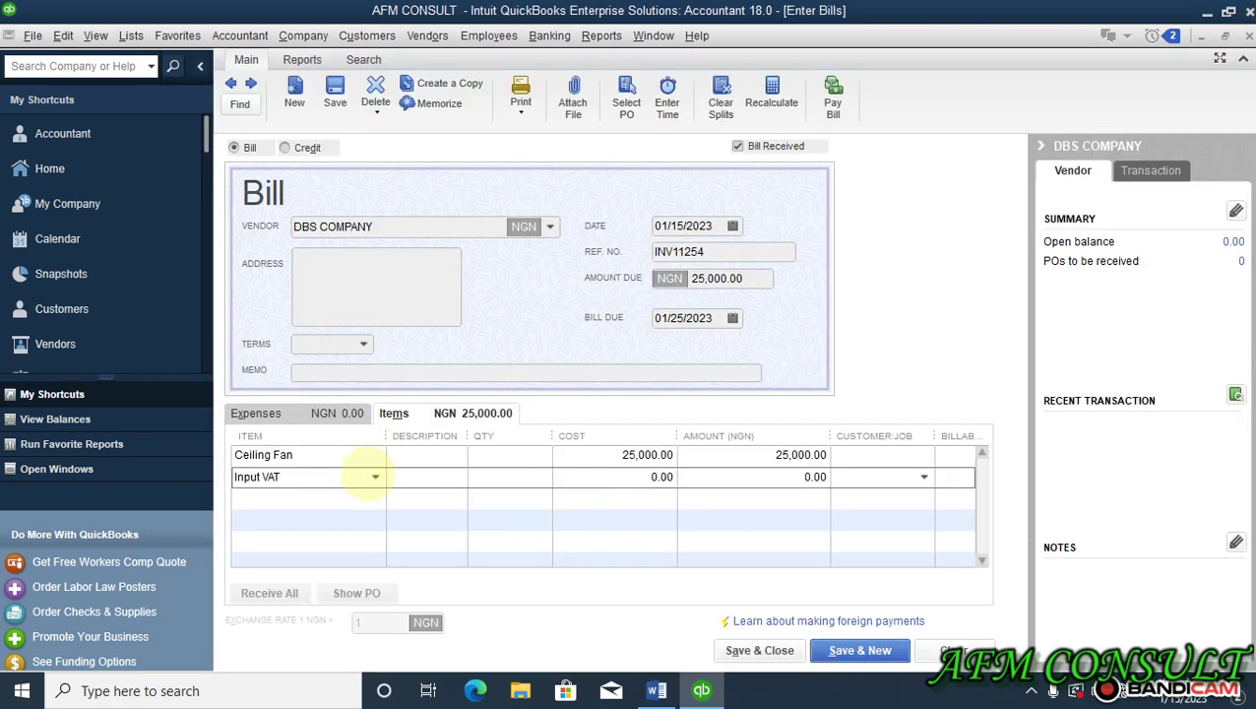
Set the Input VAT line's cost to 4,000.
left_click(640, 479)
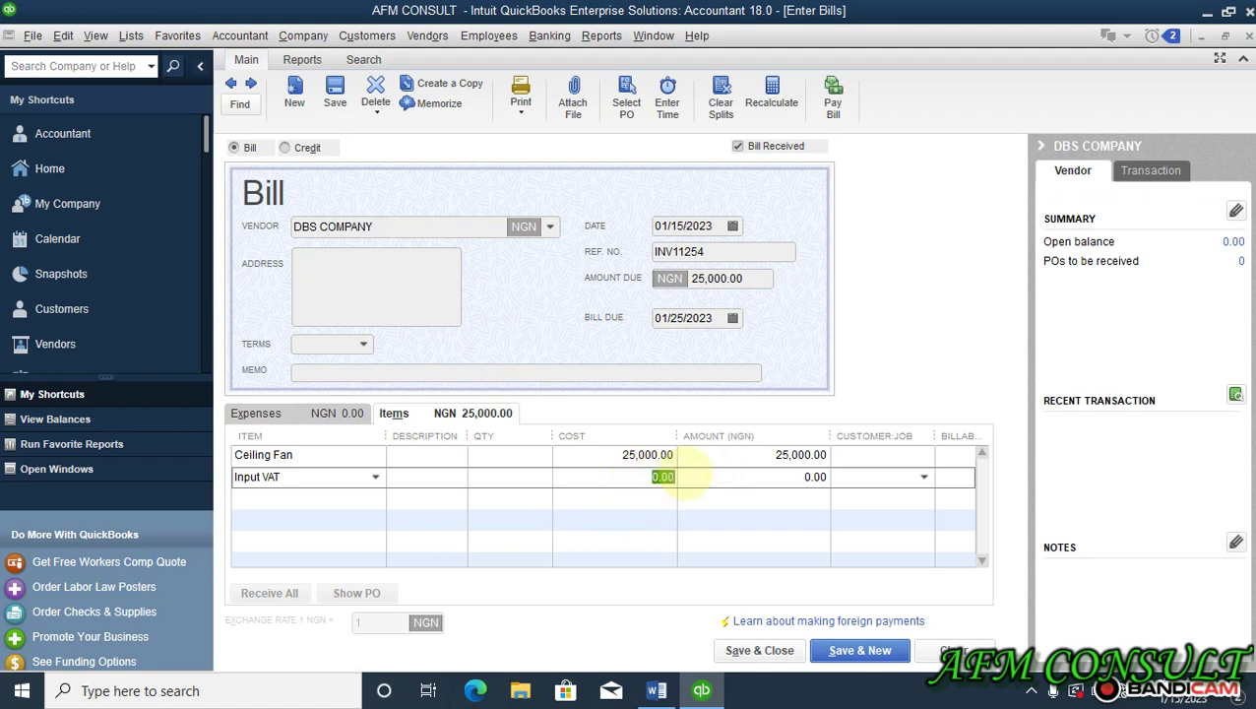
type("4000")
key("Tab")
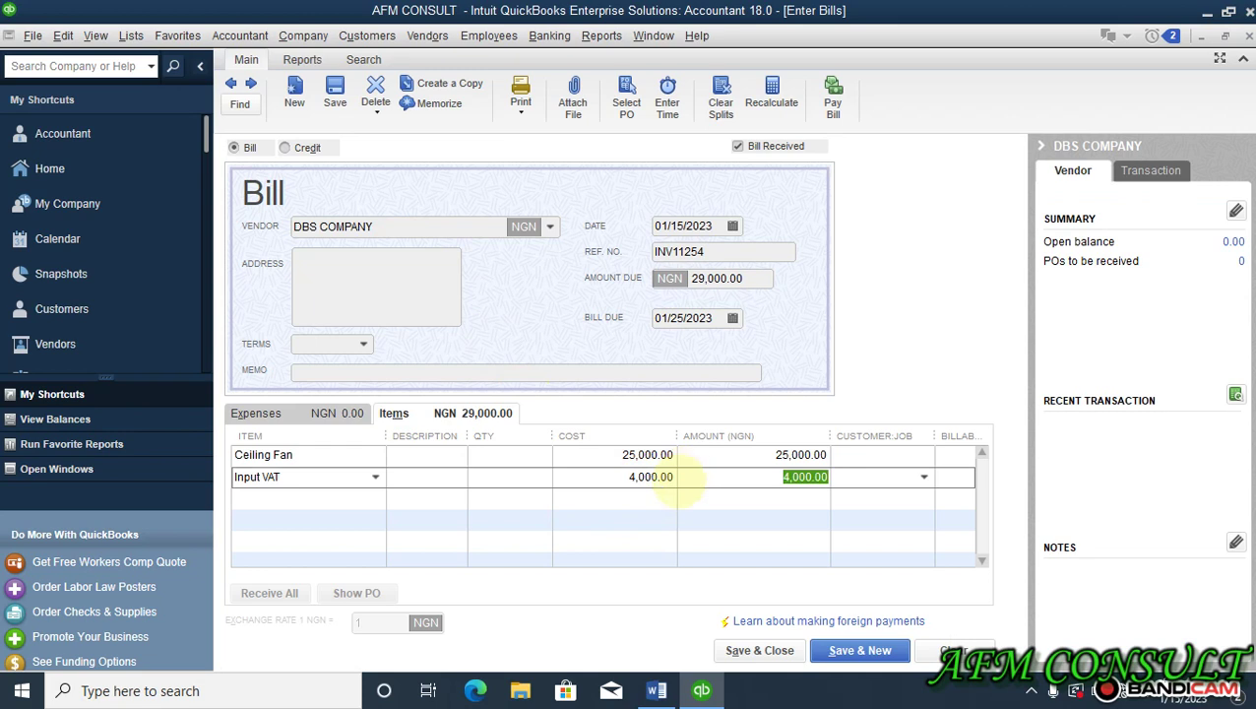
Try adding WHT as a third item line of the bill.
left_click(312, 499)
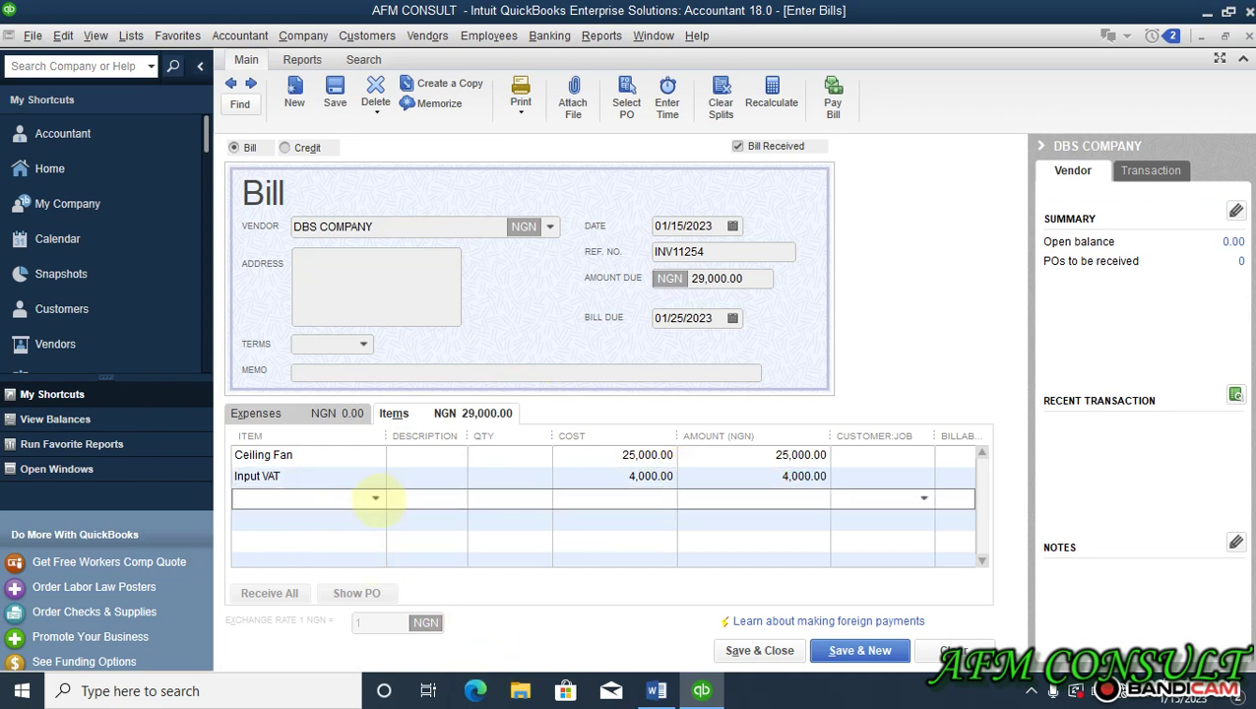
left_click(376, 497)
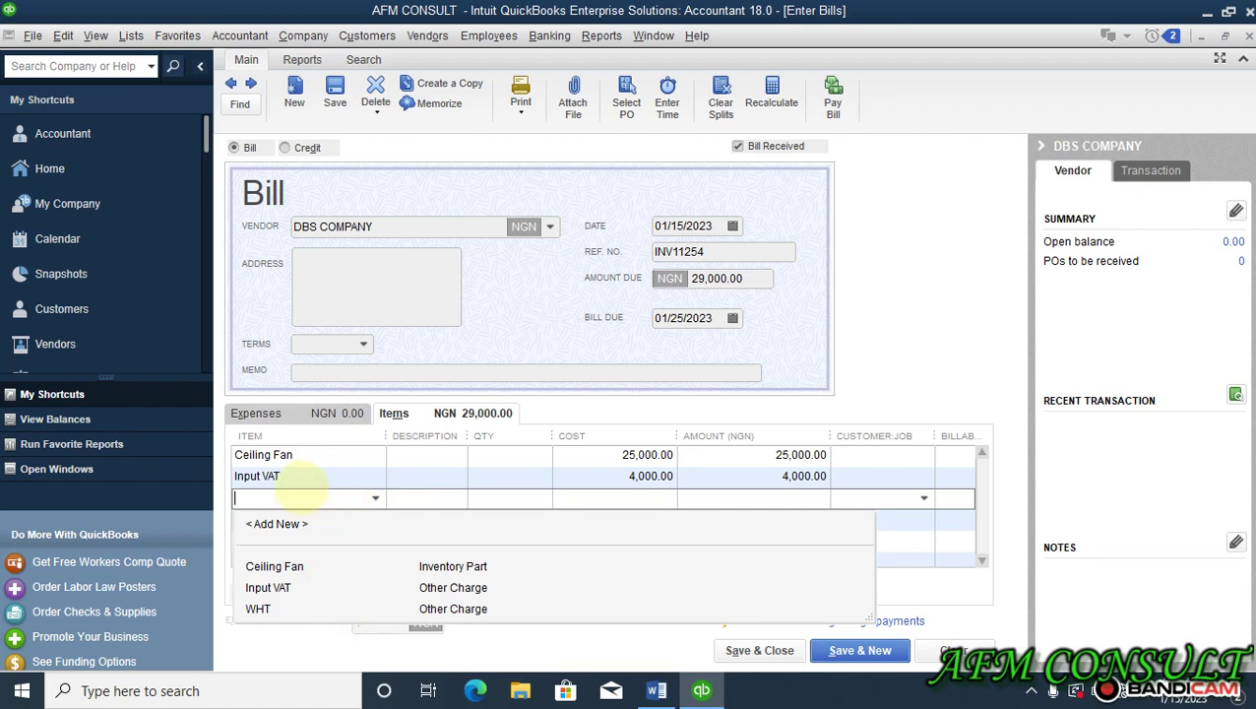
left_click(296, 608)
left_click(303, 505)
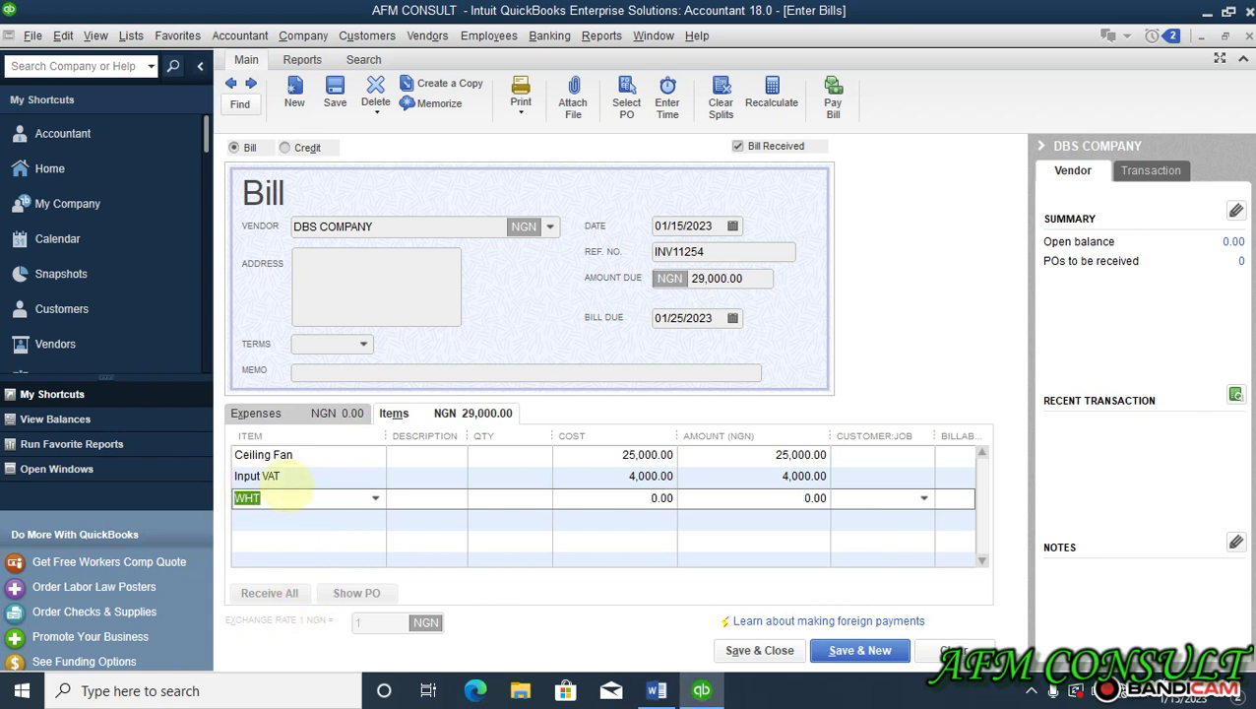
left_click(294, 500)
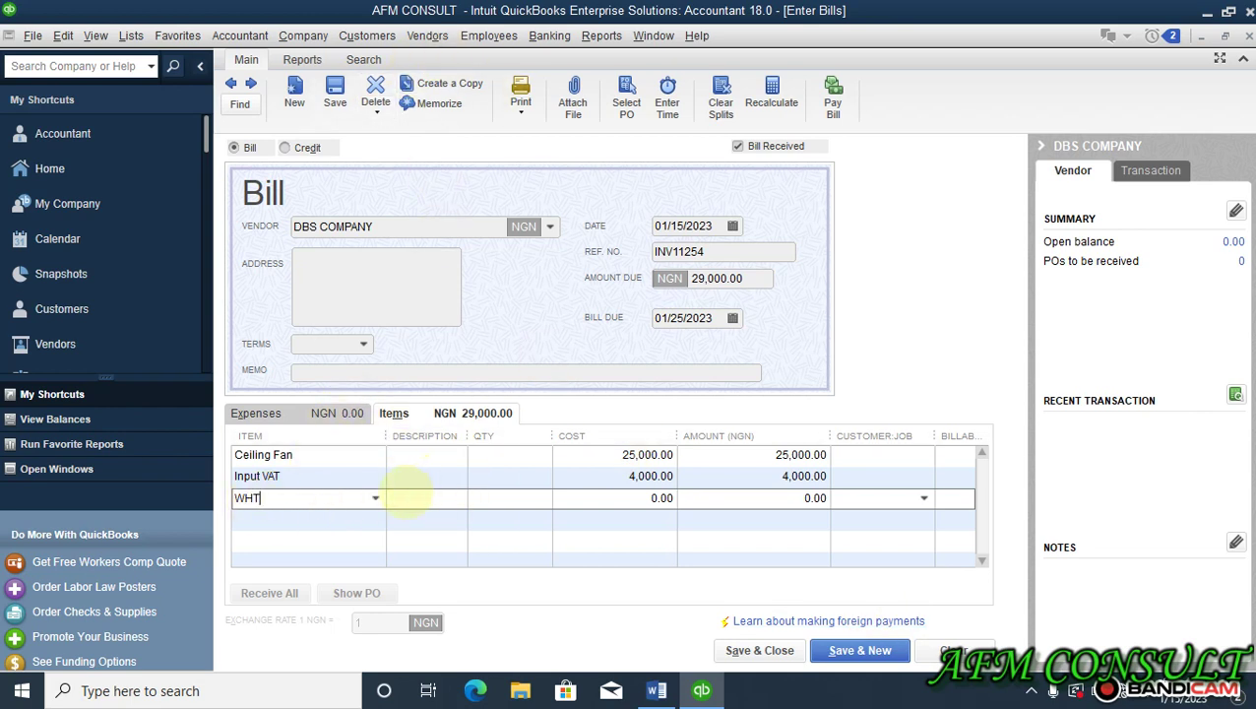
left_click(640, 497)
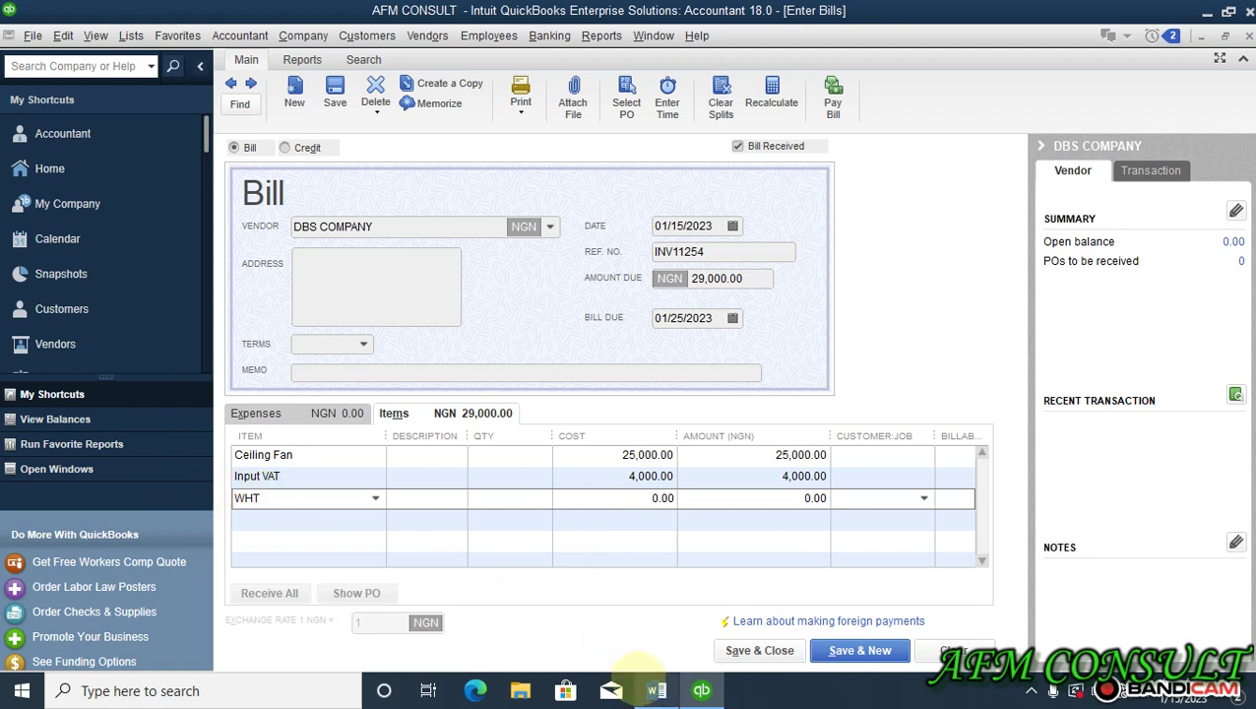
left_click(658, 690)
left_click(658, 690)
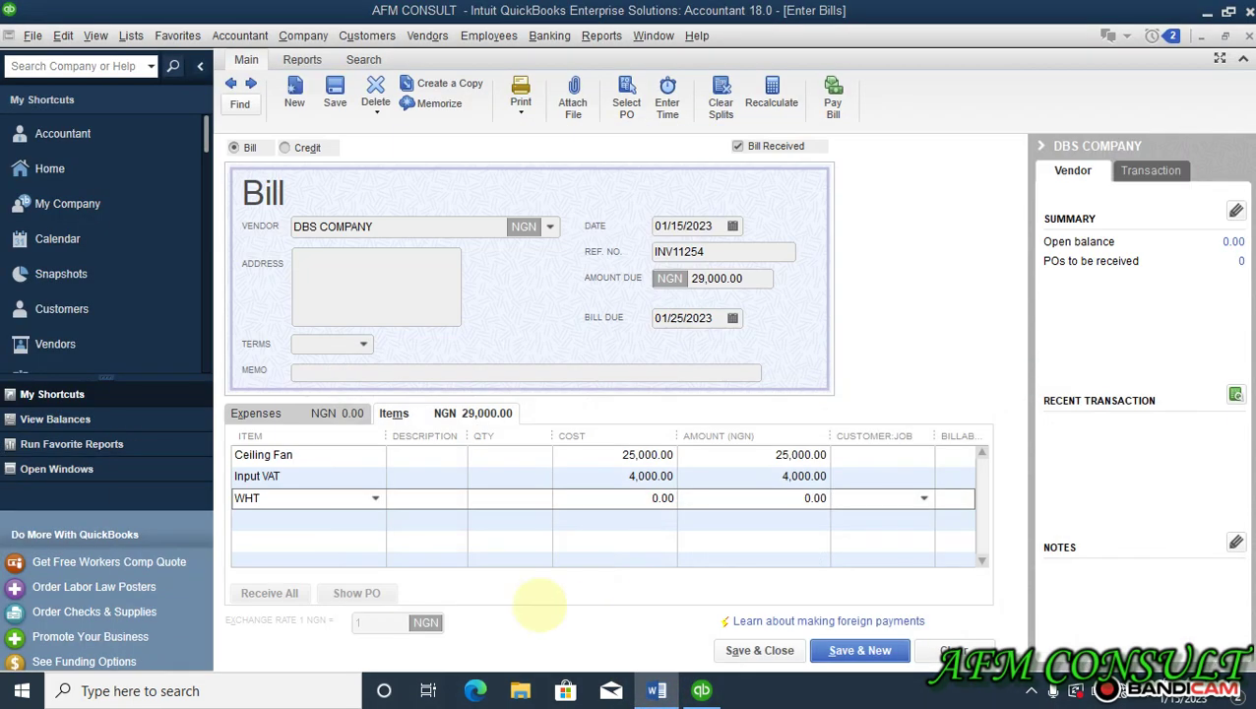
Clear the WHT item with its cost and amount from the third line, and recalculate the bill.
left_click(275, 500)
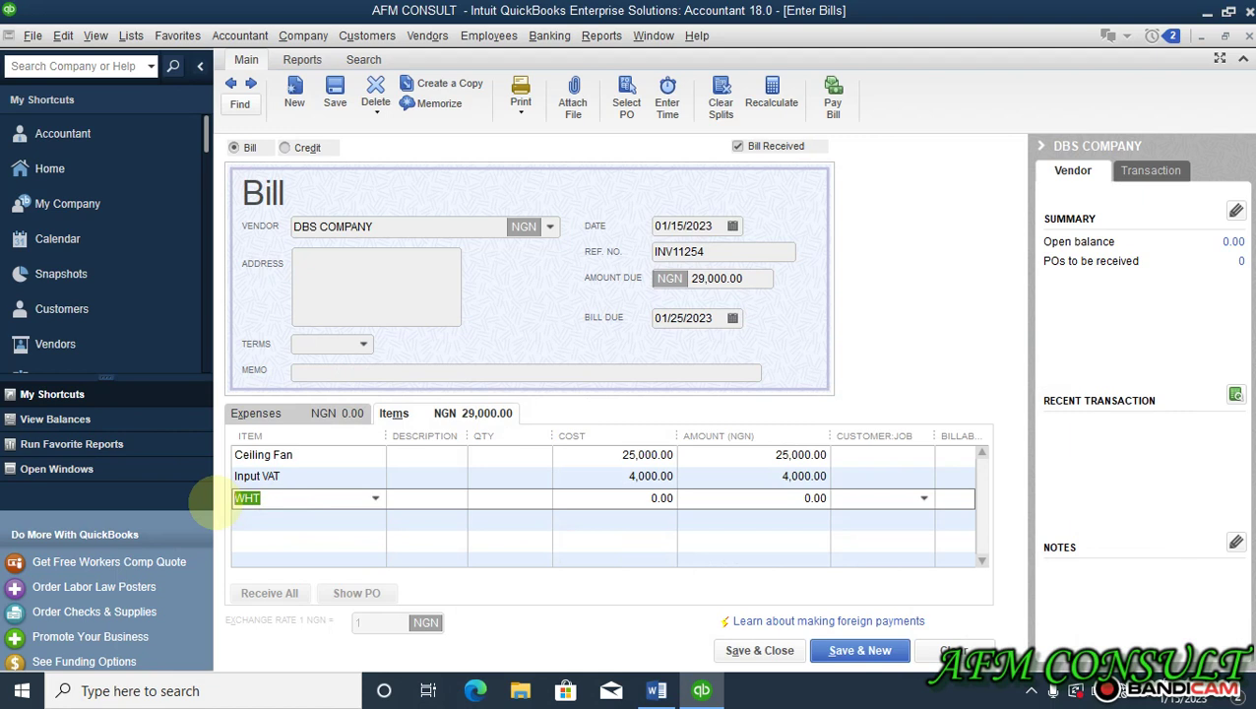
key("Delete")
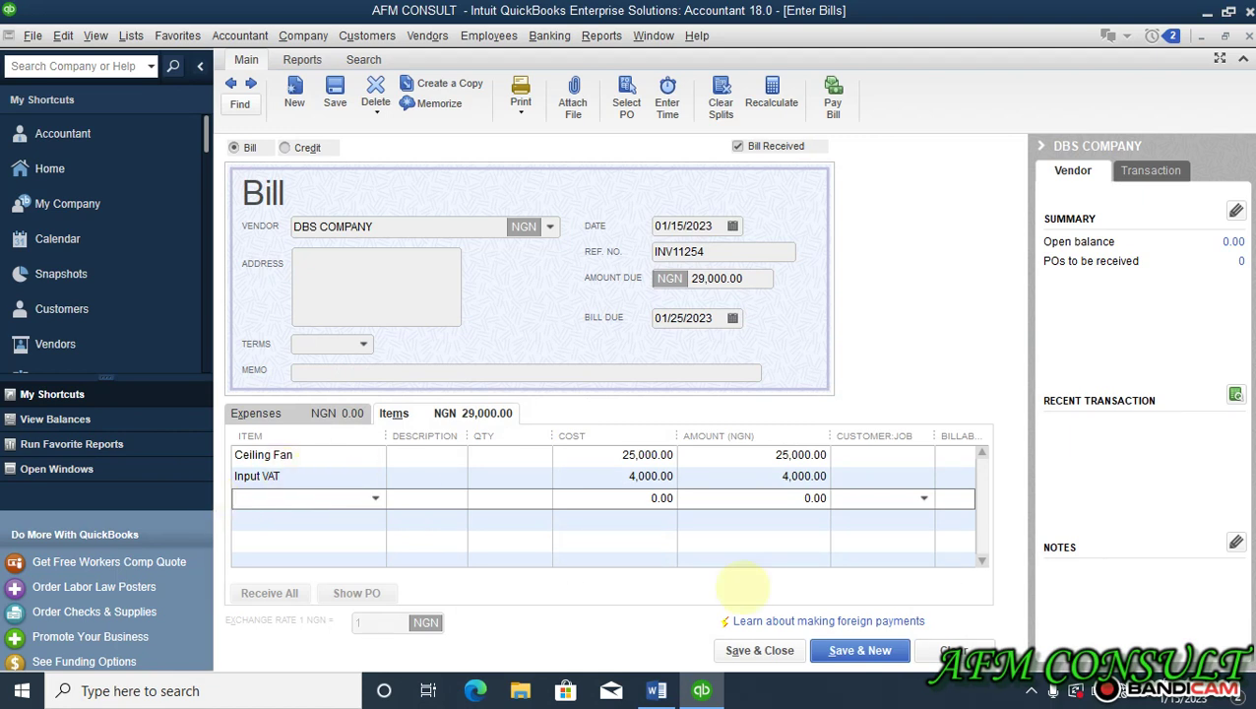
left_click(652, 498)
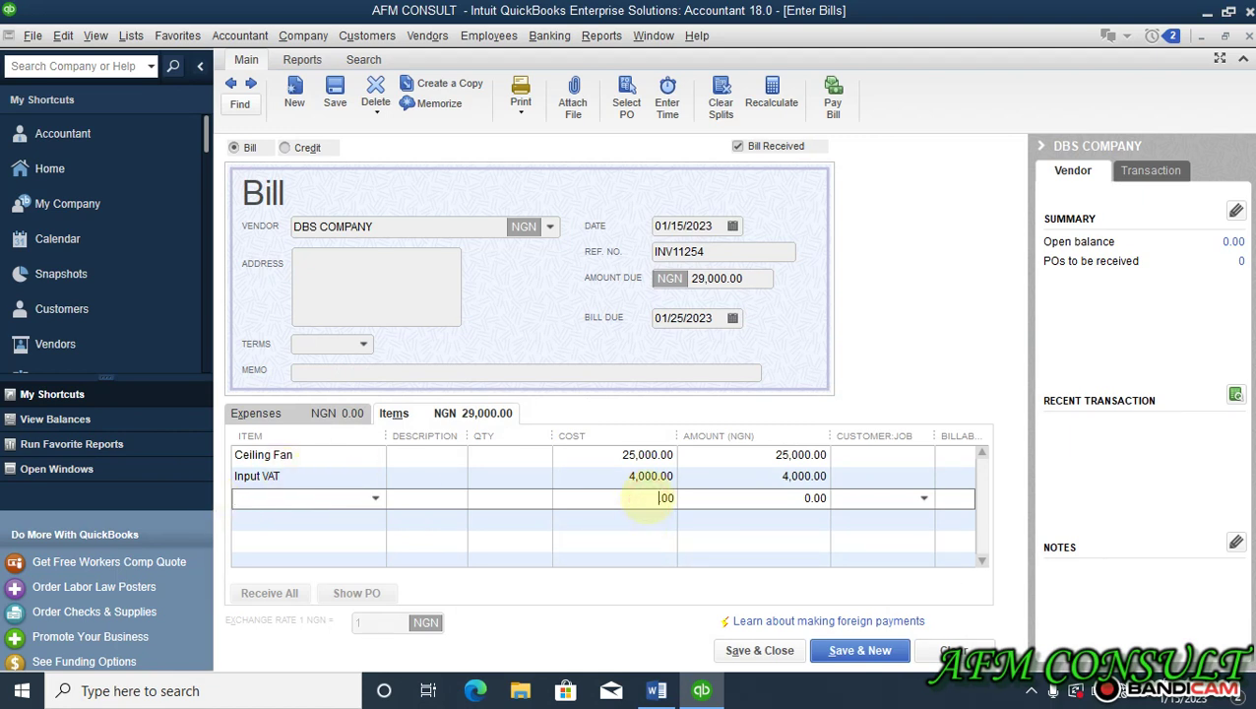
key("Tab")
key("Delete")
left_click(772, 94)
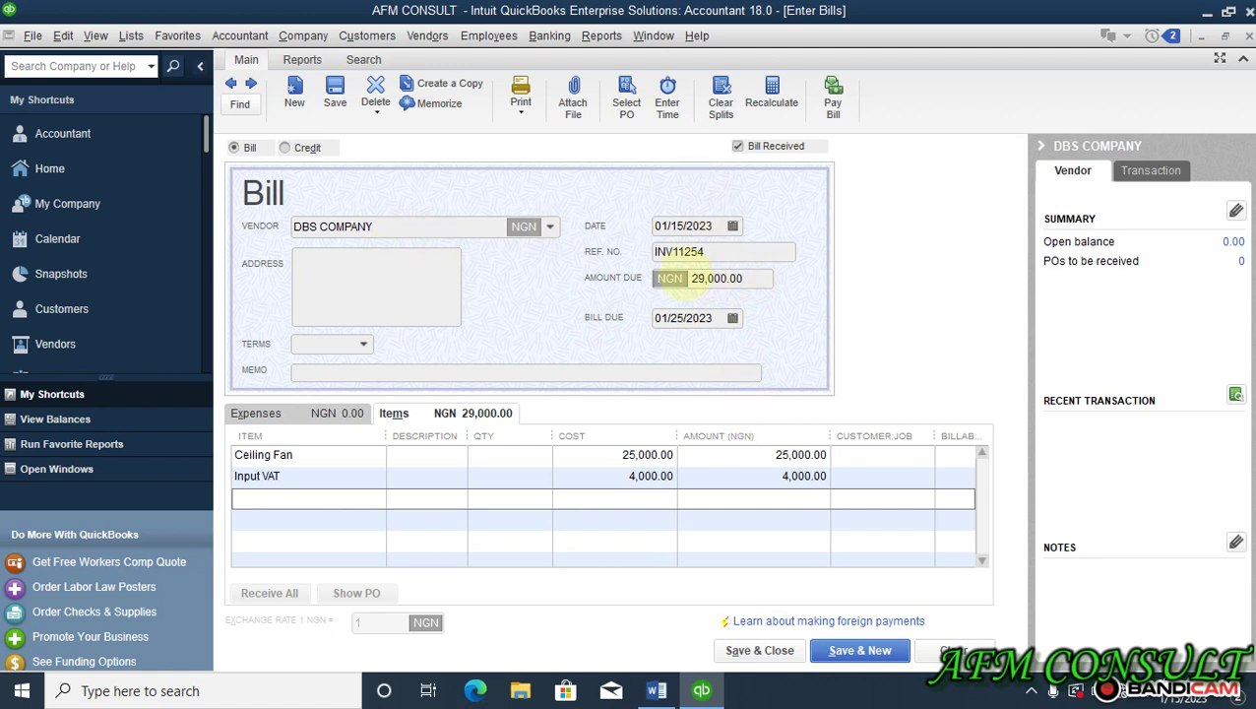
Compare the bill with the recoverable VAT entries in the Word document, selecting "Net Amount" in the purchases entry.
left_click(657, 690)
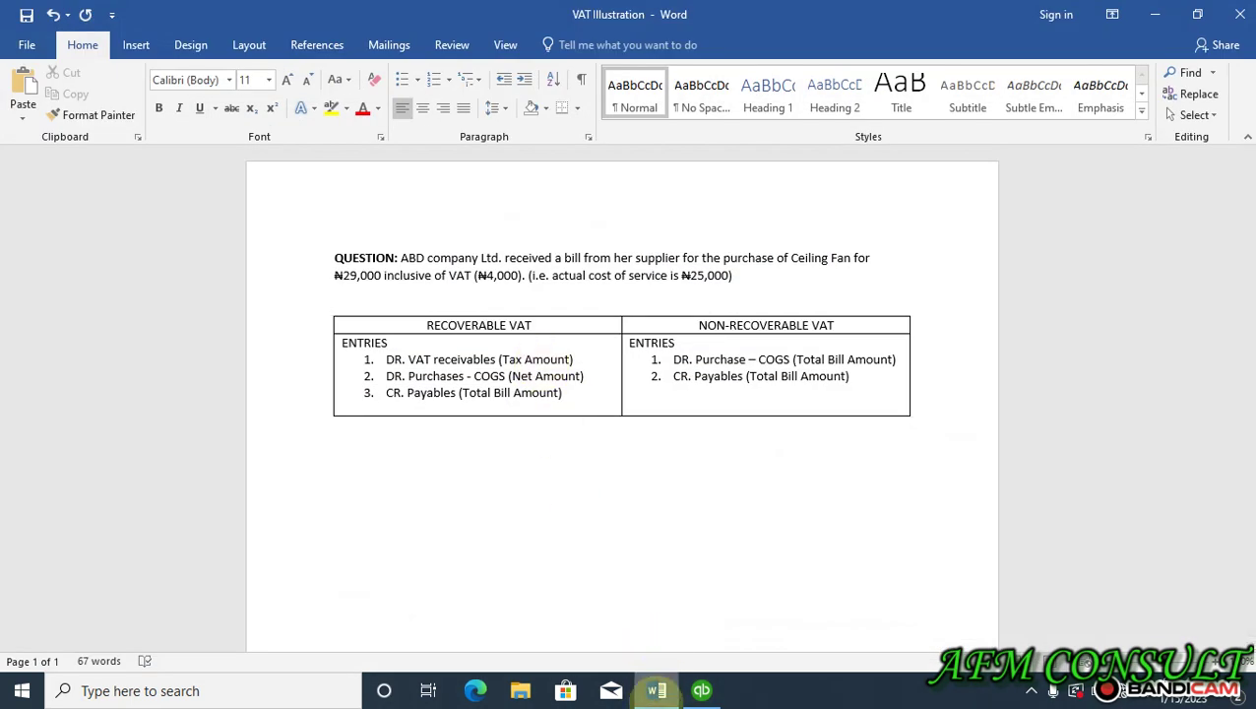
left_click(657, 691)
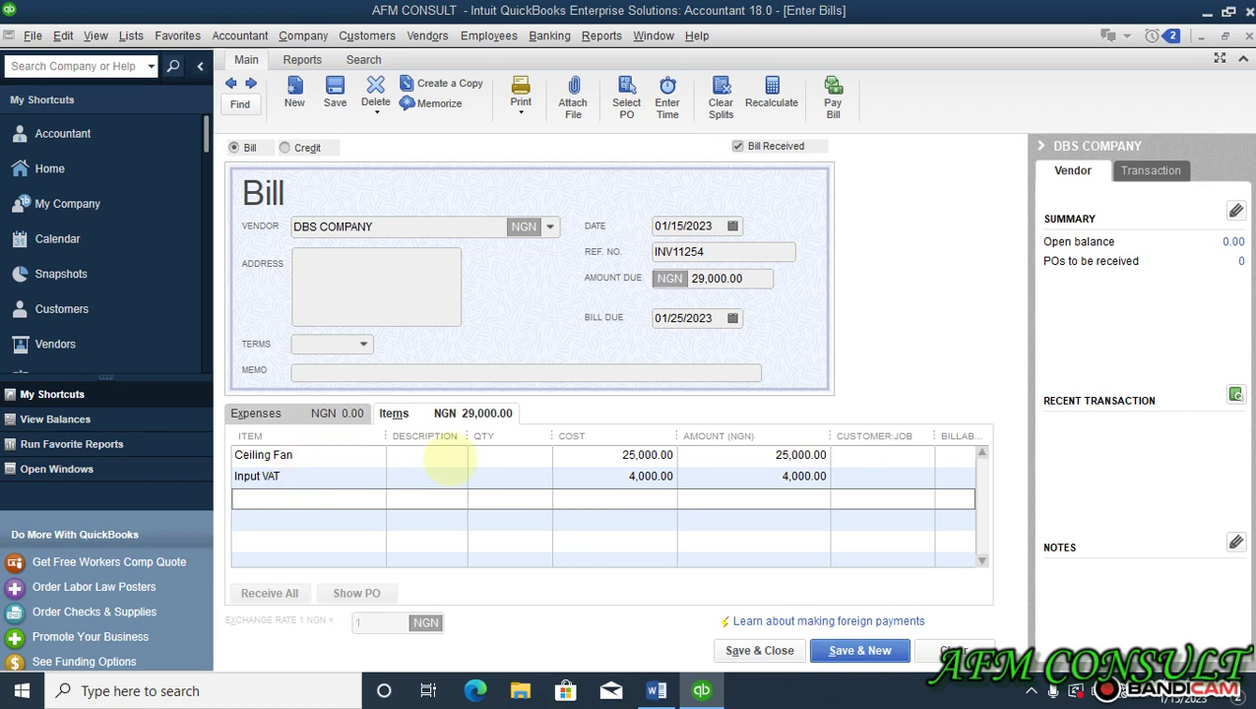
left_click(657, 690)
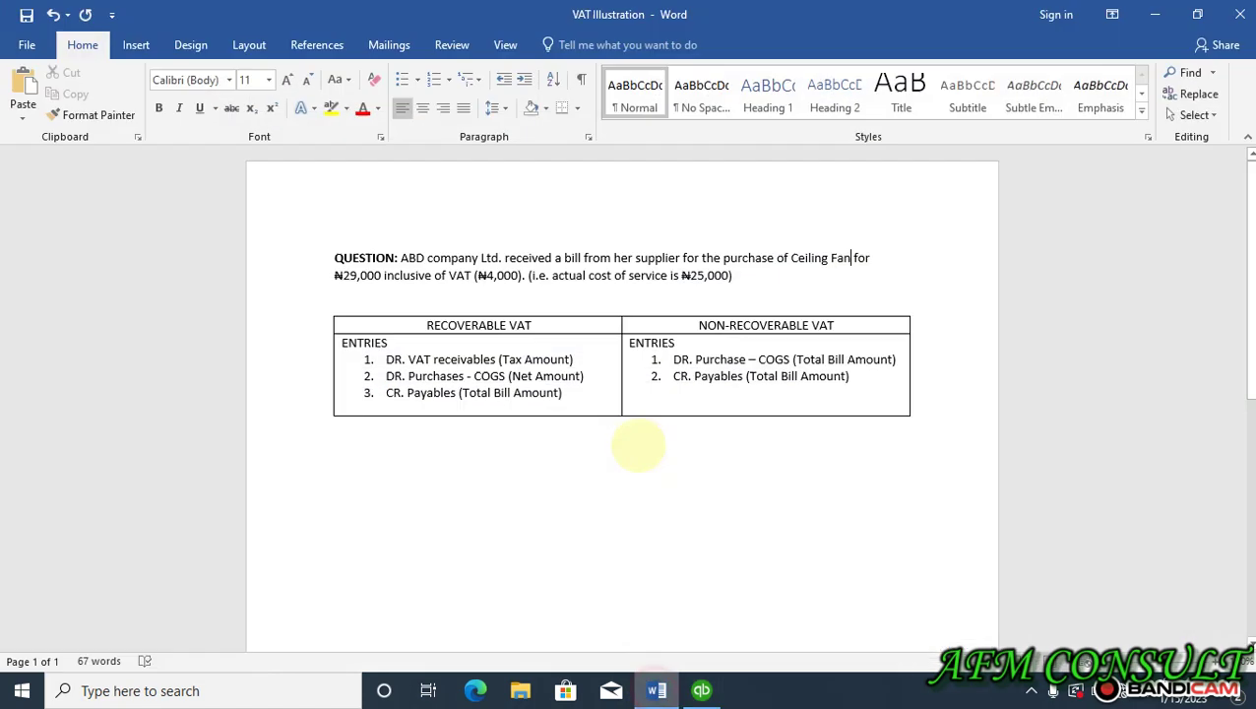
left_click_drag(510, 376, 581, 376)
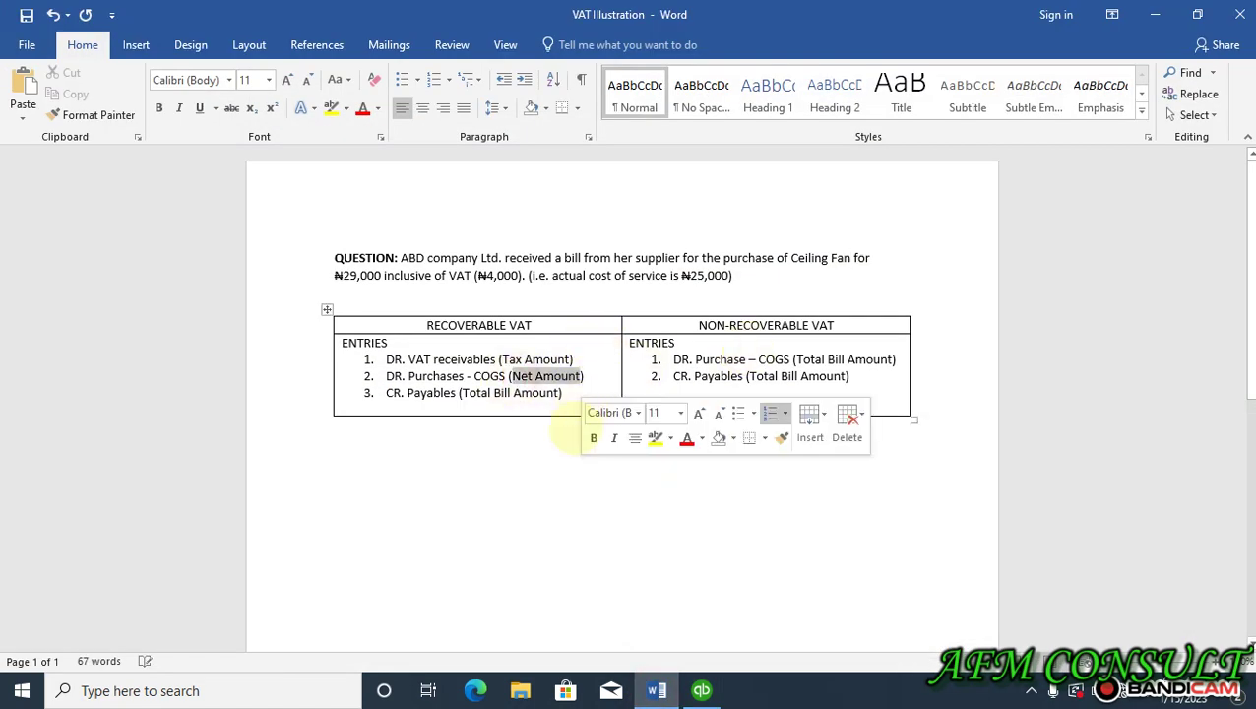
Compare the bill's Input VAT line with the tax amount and total bill amount in the Word document's recoverable VAT entries.
left_click(701, 691)
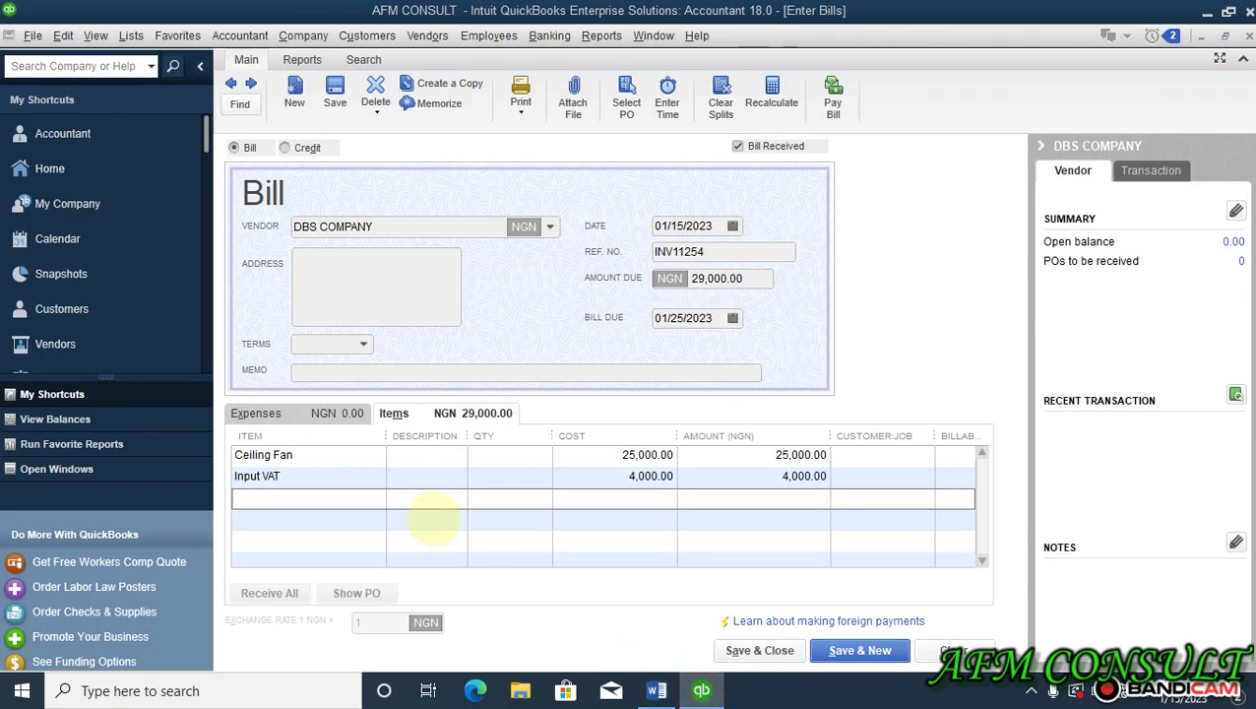
left_click(307, 476)
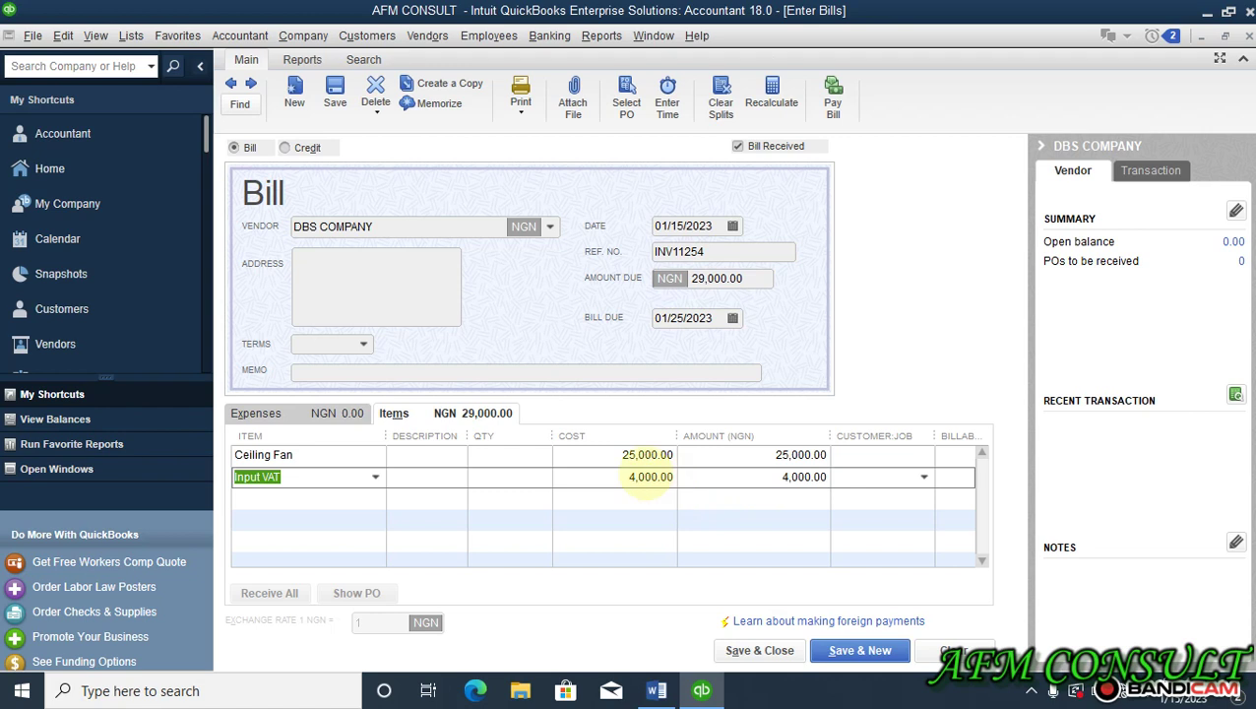
left_click(657, 690)
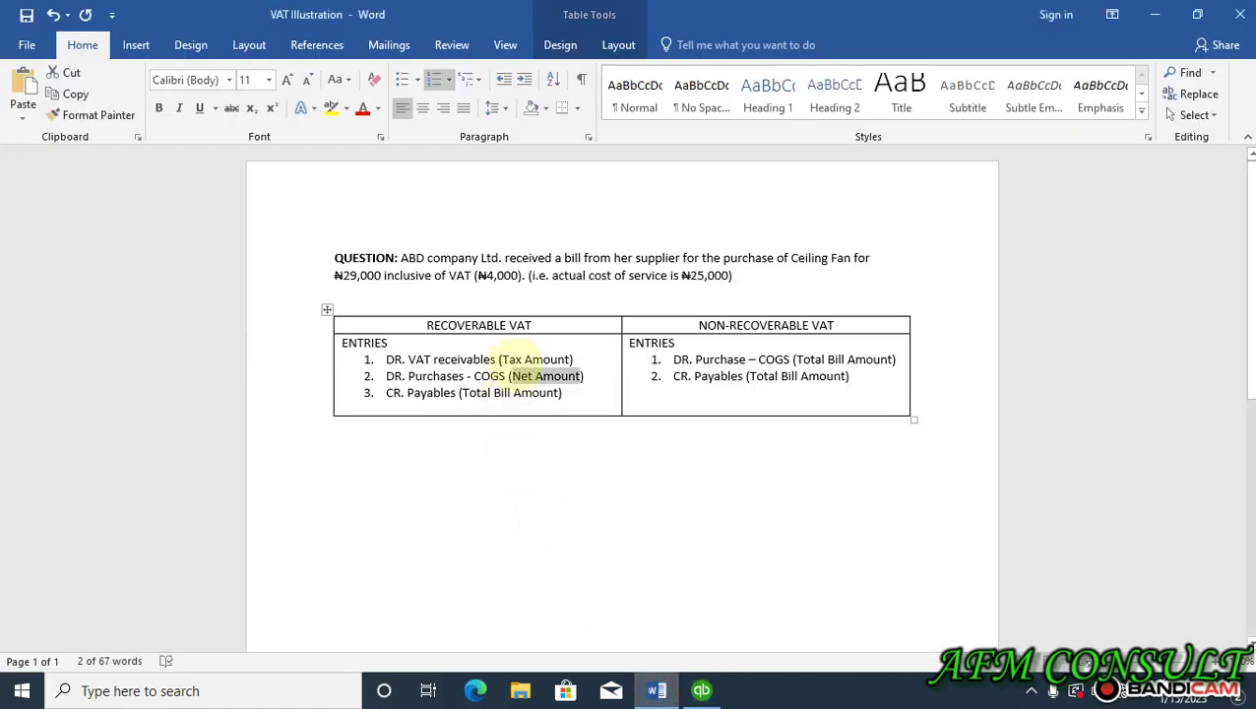
left_click(520, 359)
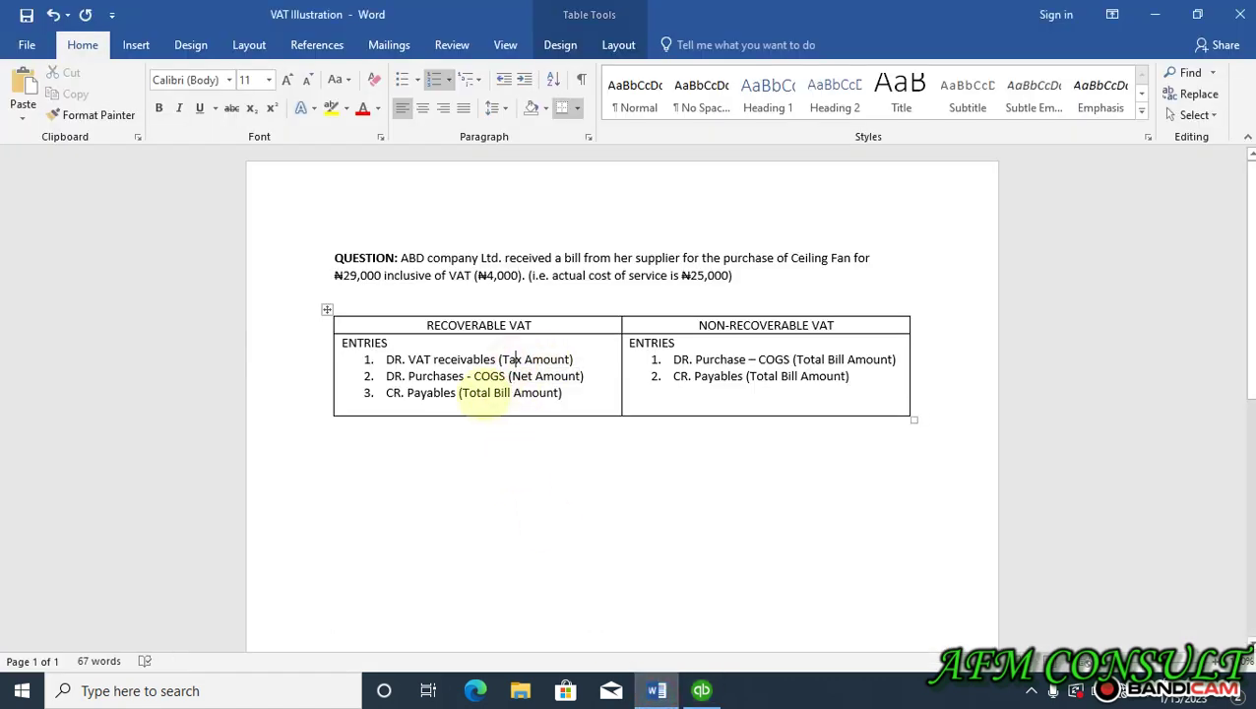
left_click_drag(461, 393, 559, 393)
left_click(514, 360)
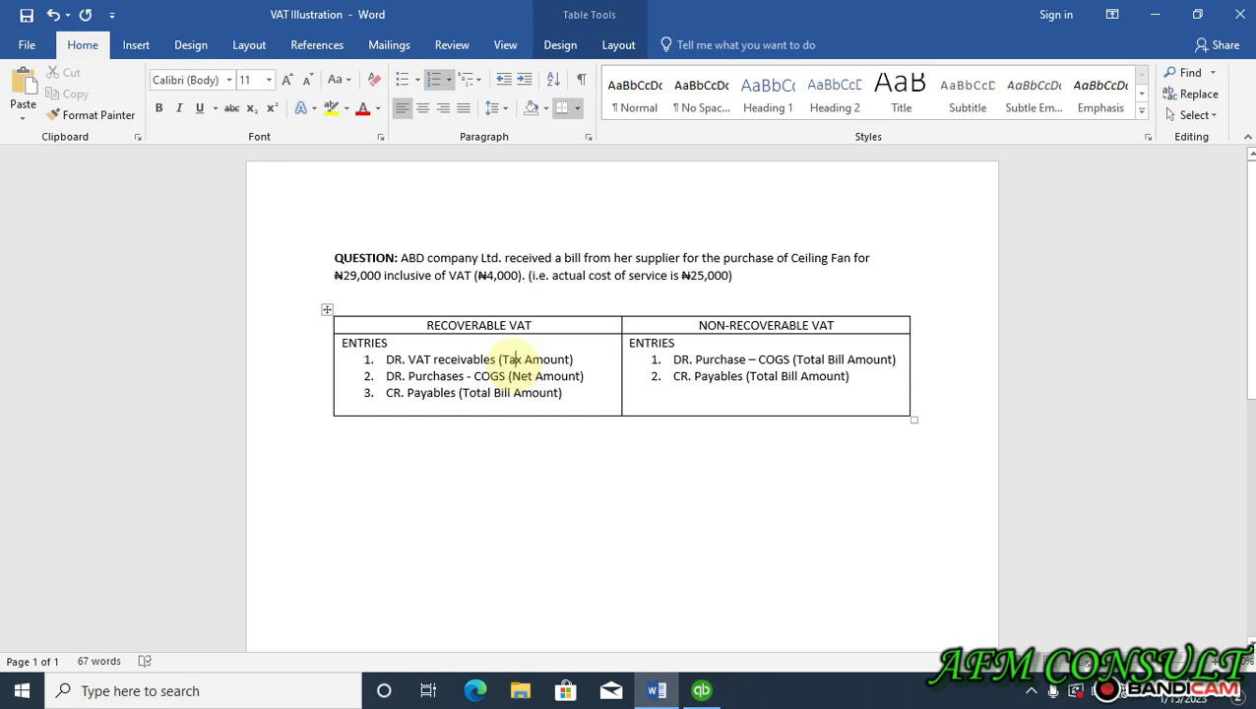
Return to QuickBooks, then save and close the DBS COMPANY bill.
left_click(702, 689)
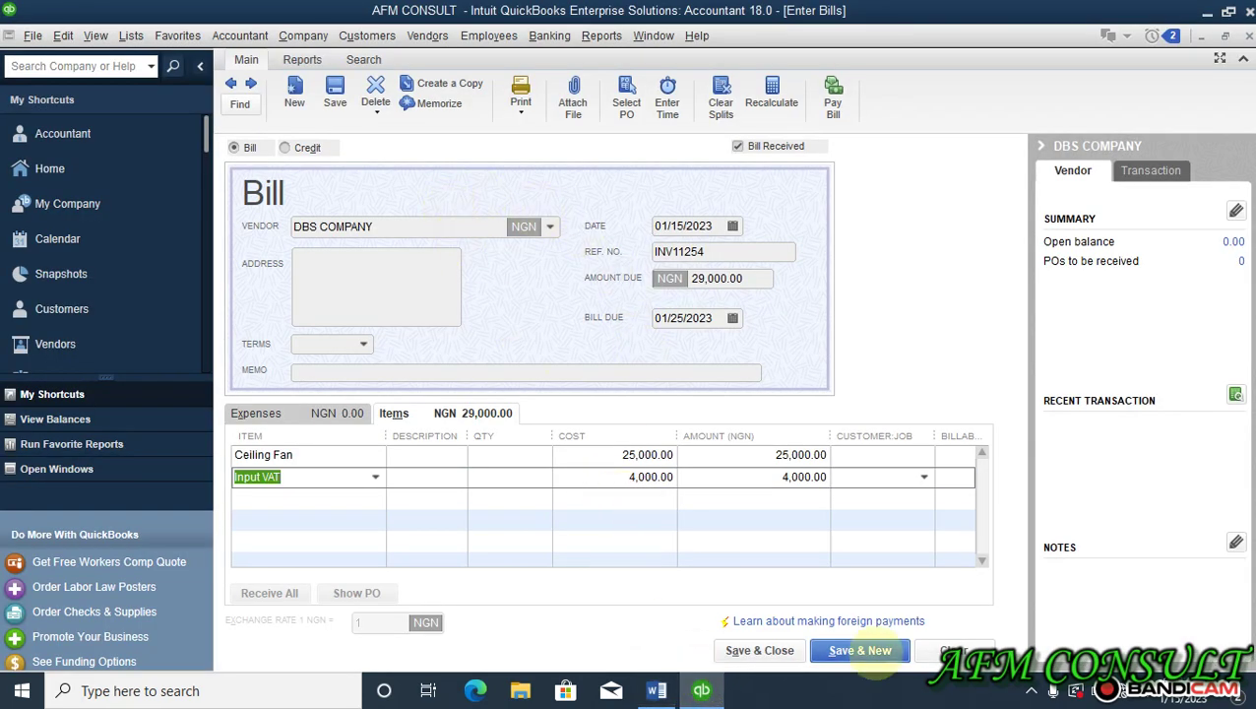
left_click(760, 650)
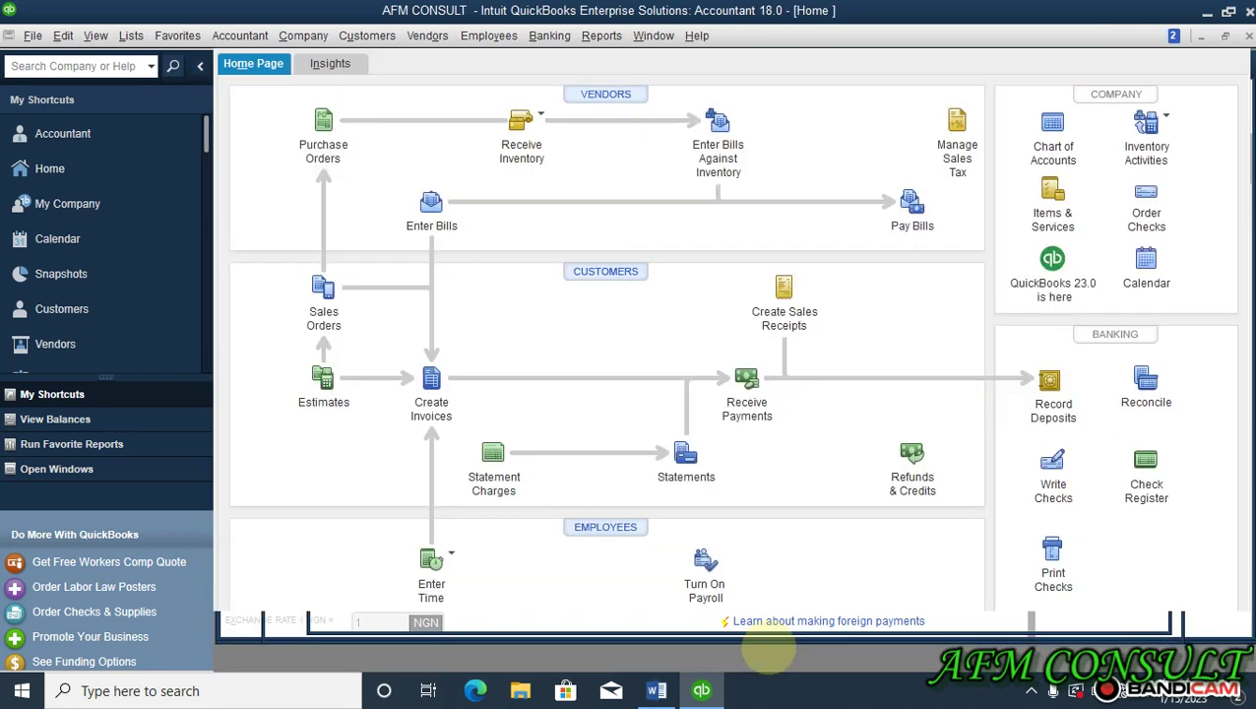
Run the standard Profit & Loss report to check the bill's effect on income.
left_click(602, 36)
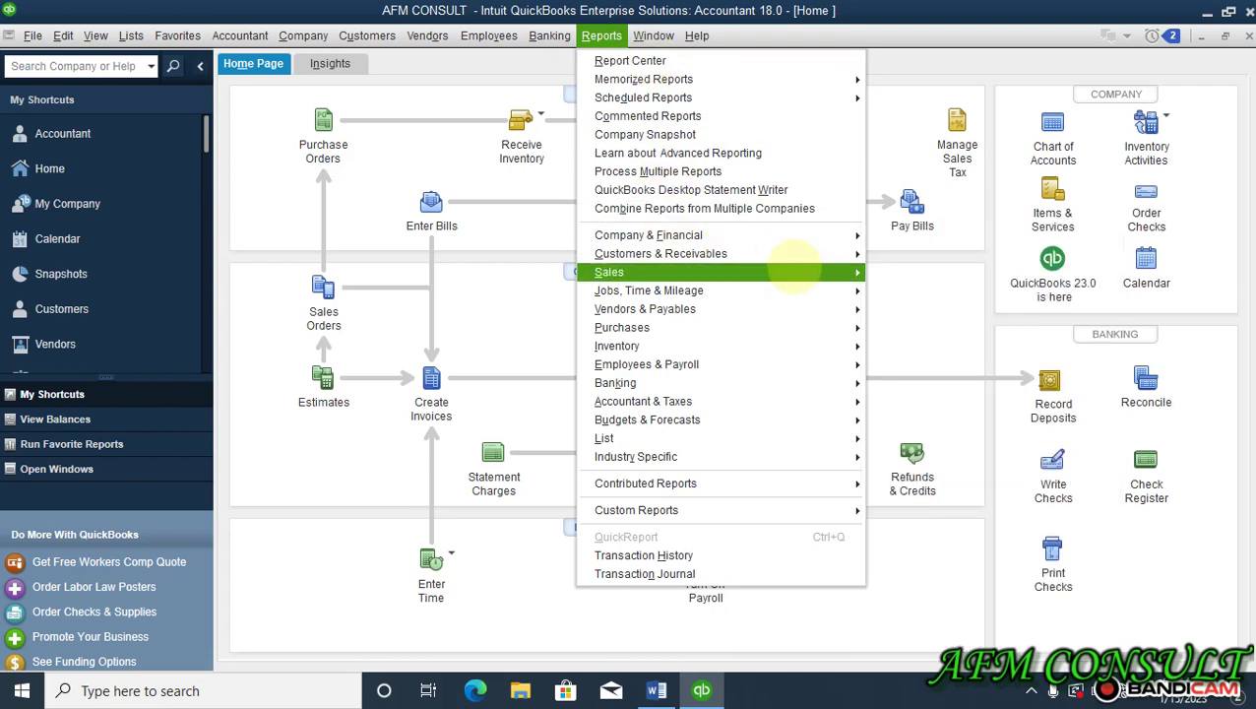
mouse_move(846, 235)
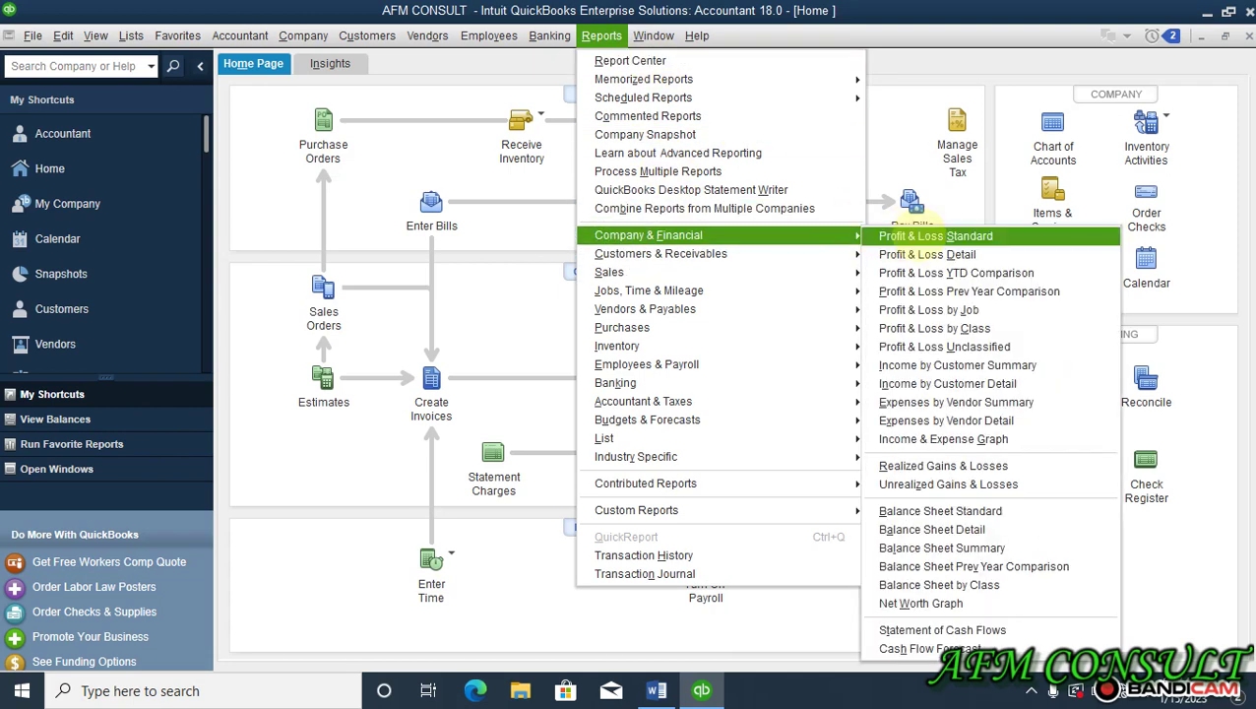
left_click(920, 236)
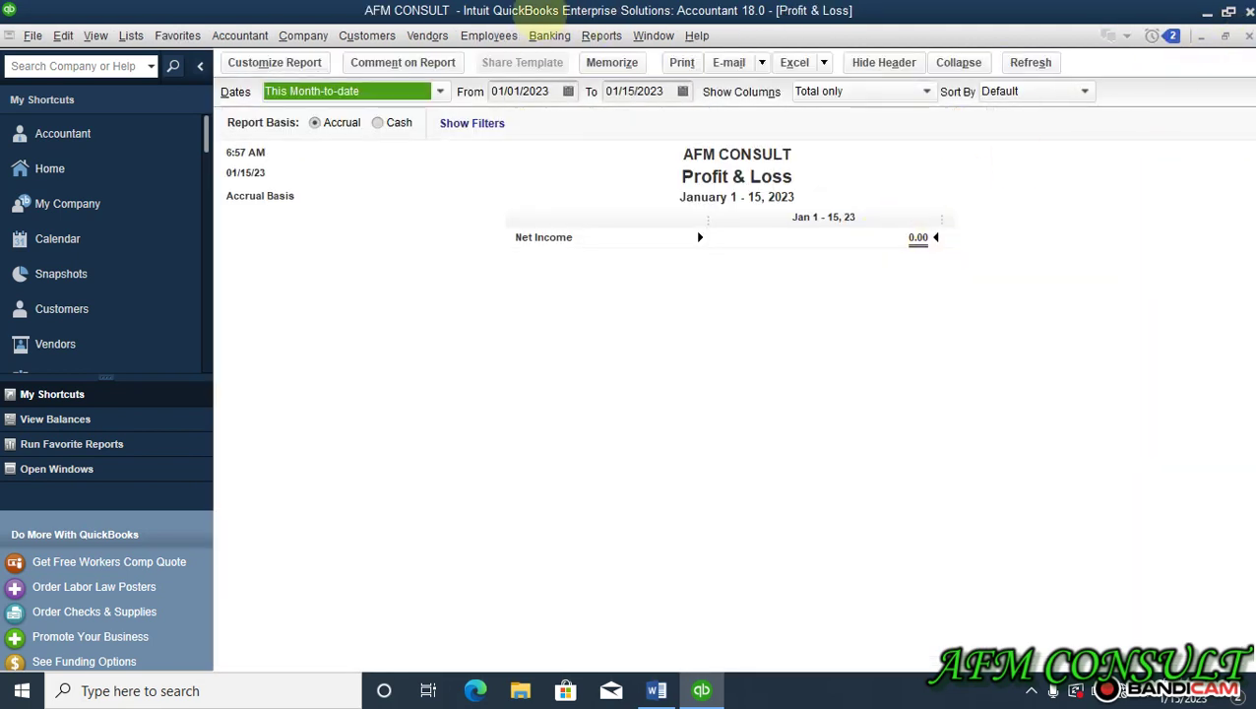
Run the standard Balance Sheet report to check the inventory, recoverable input VAT and accounts payable balances.
left_click(600, 36)
mouse_move(788, 254)
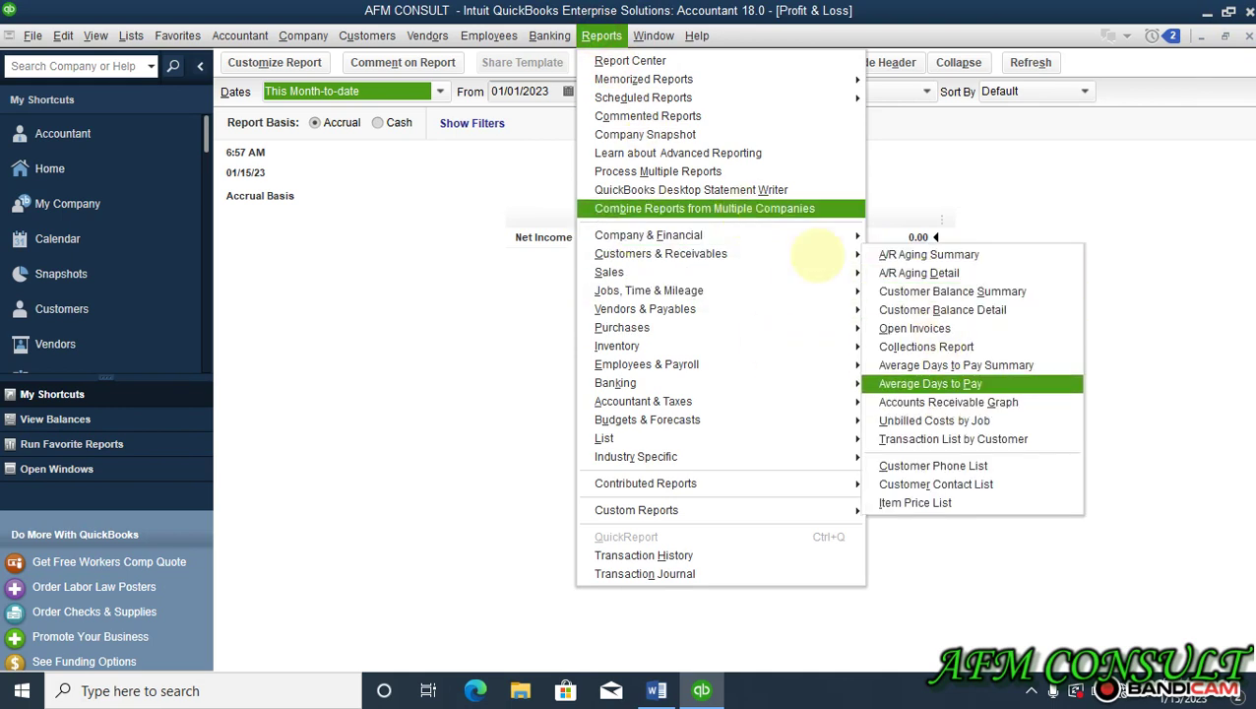
mouse_move(839, 235)
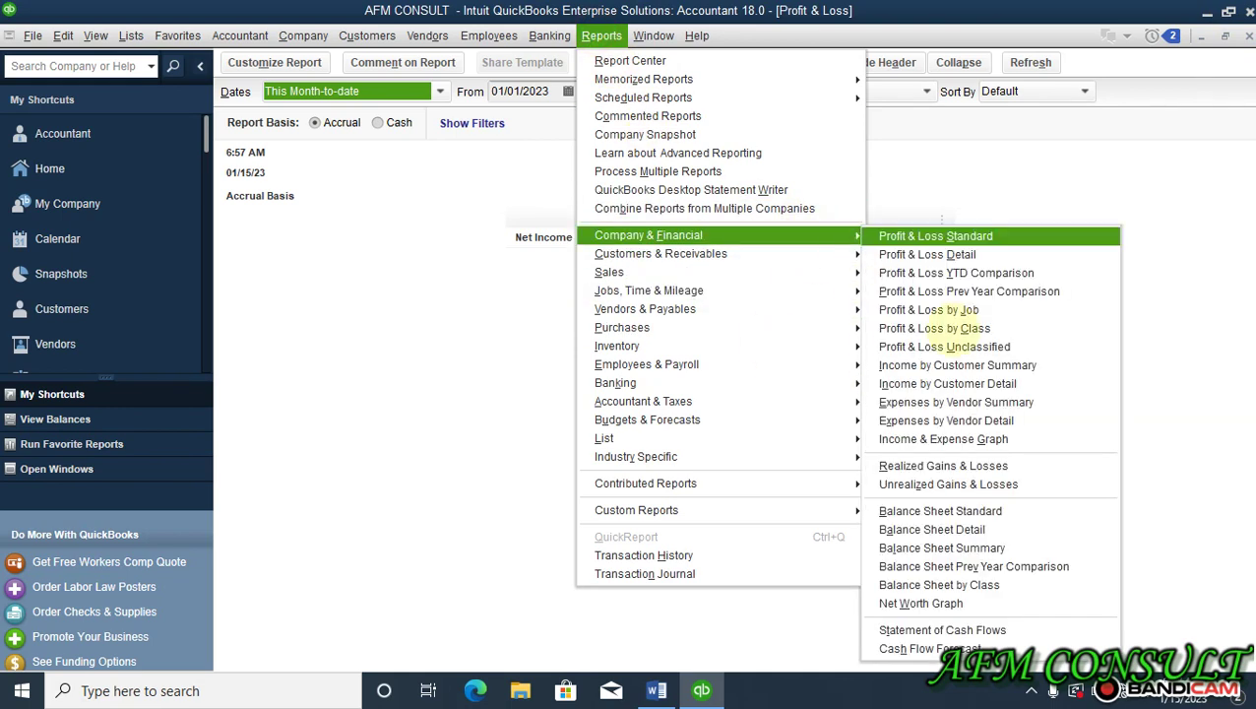
left_click(1016, 512)
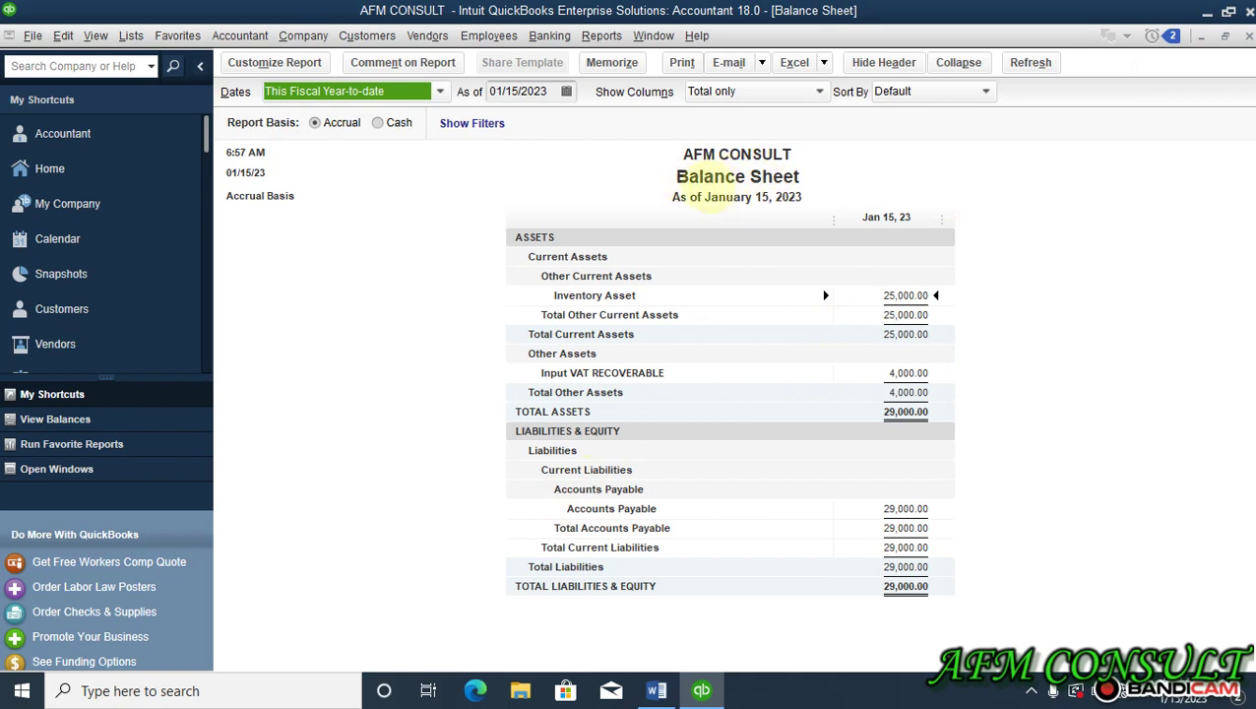
left_click(273, 62)
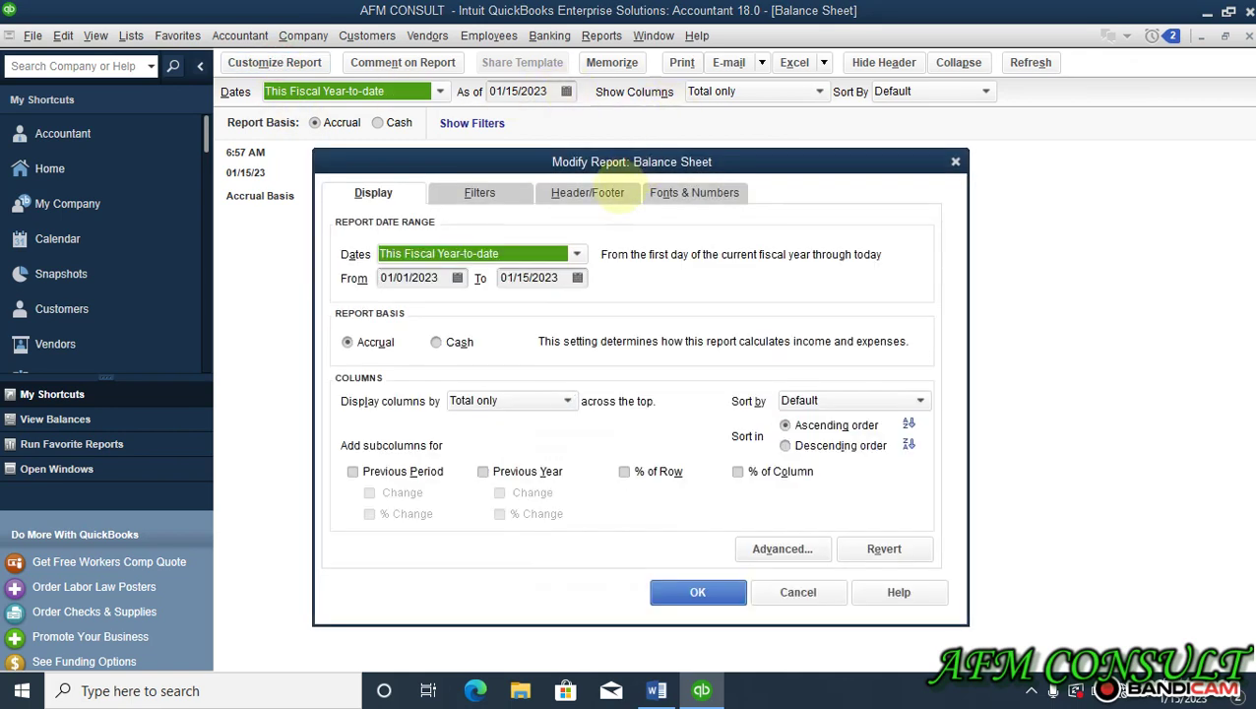
left_click(582, 195)
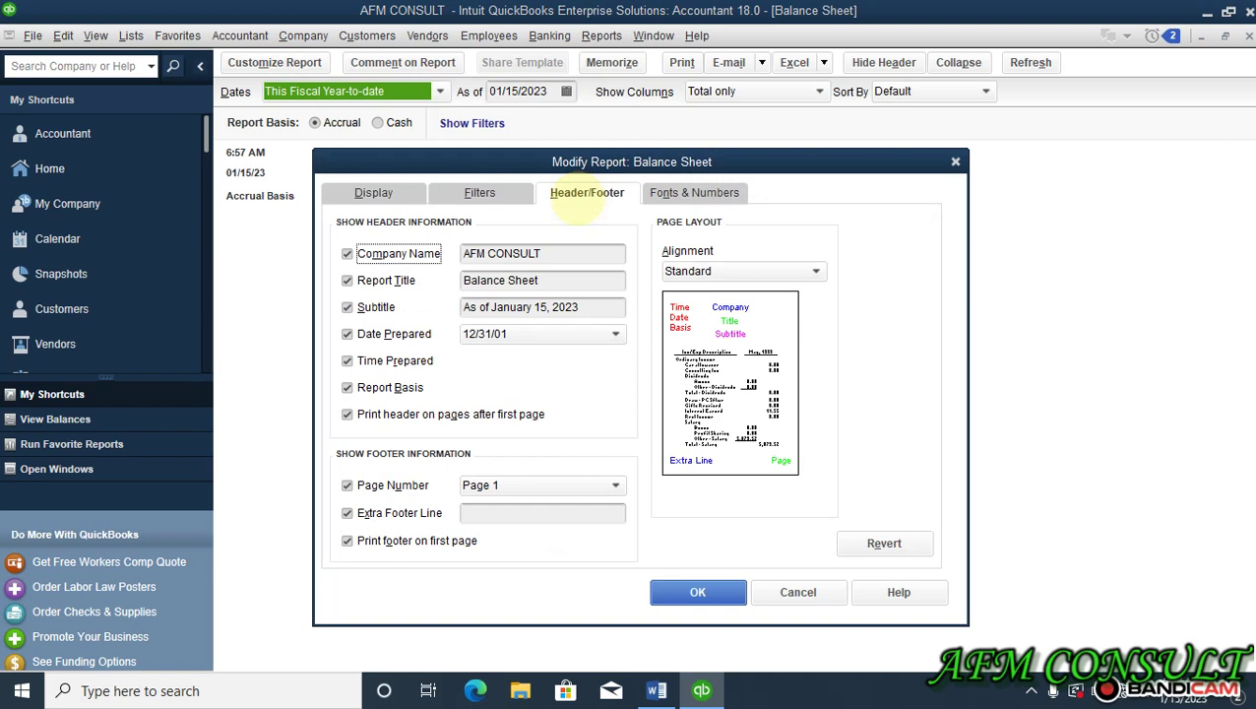
left_click(548, 274)
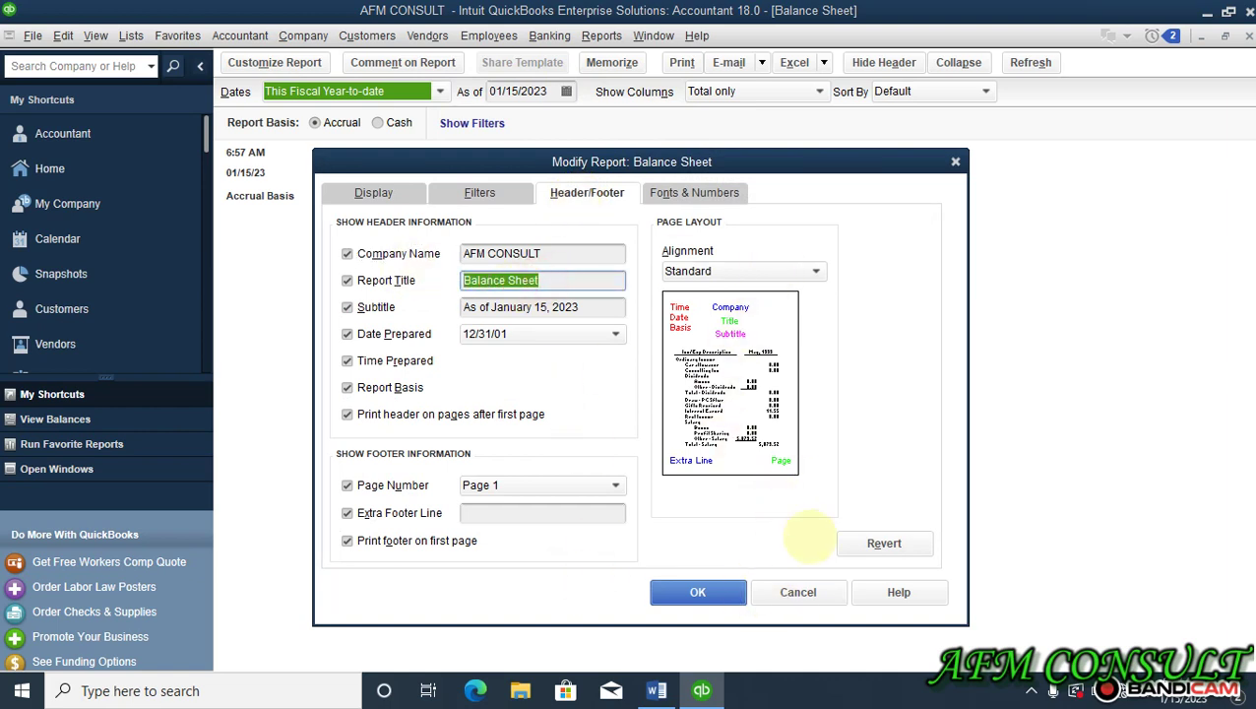
left_click(798, 592)
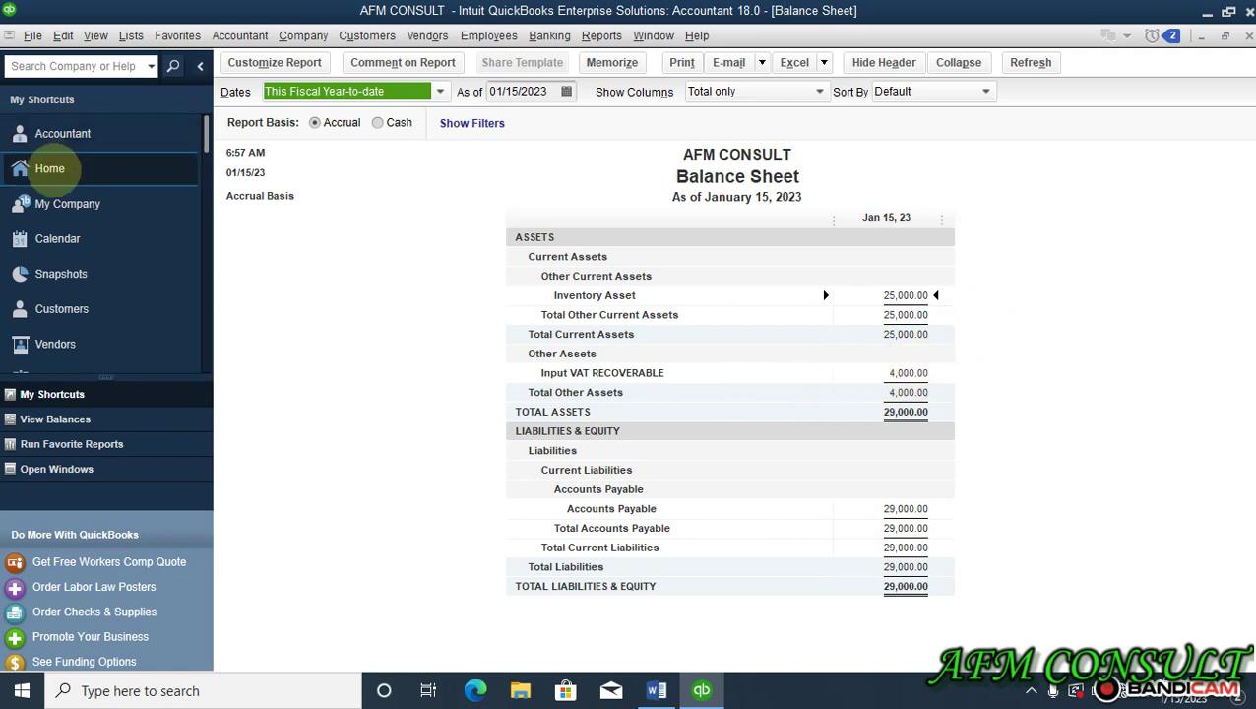
Reopen the saved DBS COMPANY bill, try a quantity of 10 on the Ceiling Fan line and recalculate the amount due.
left_click(129, 174)
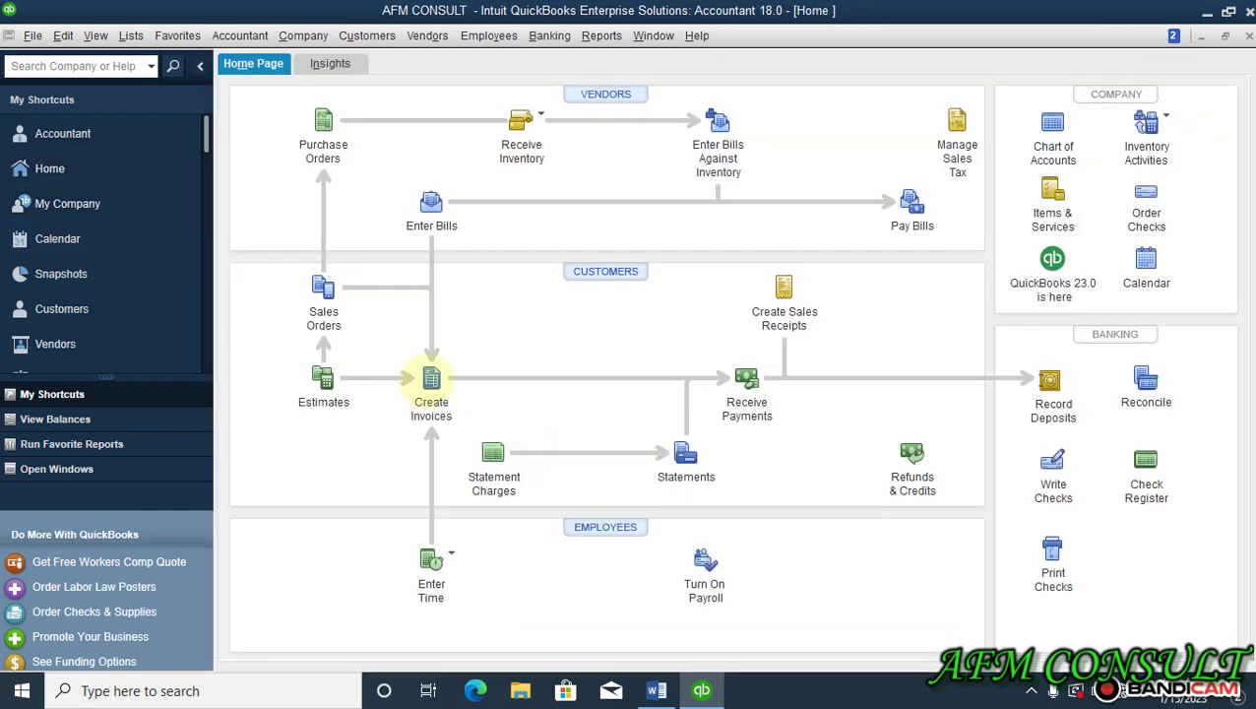
left_click(432, 204)
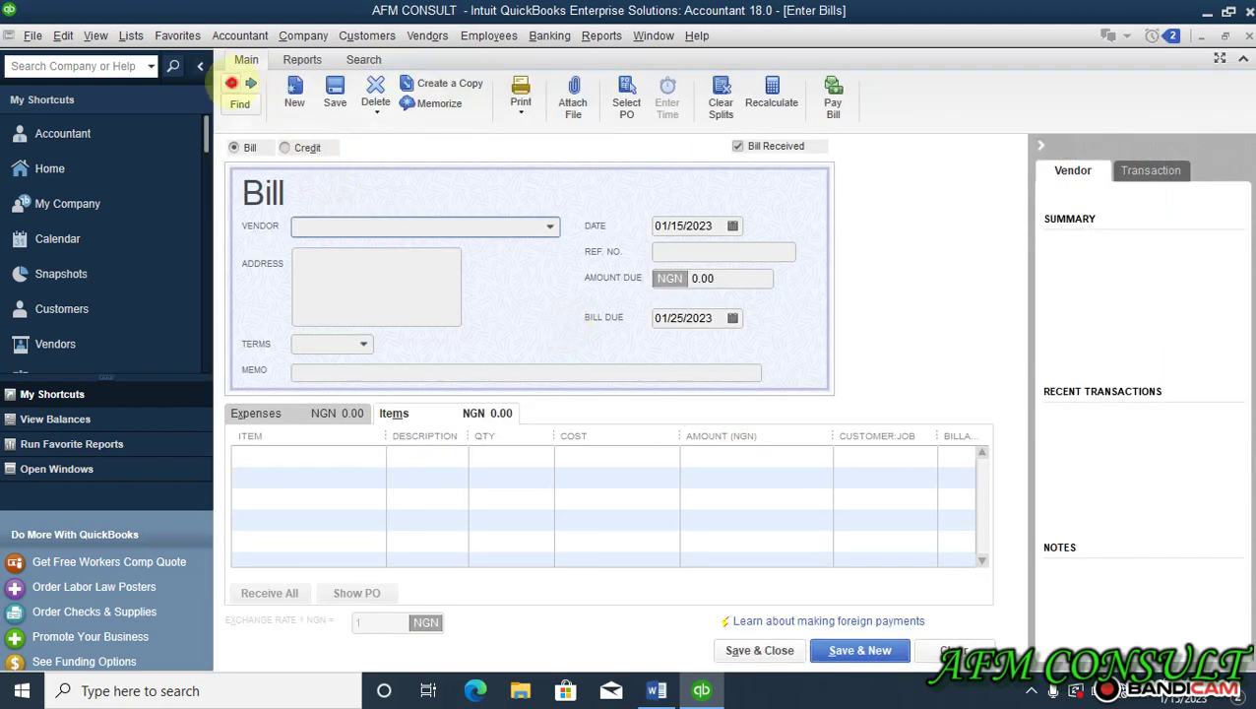
left_click(230, 83)
left_click(510, 452)
type("1")
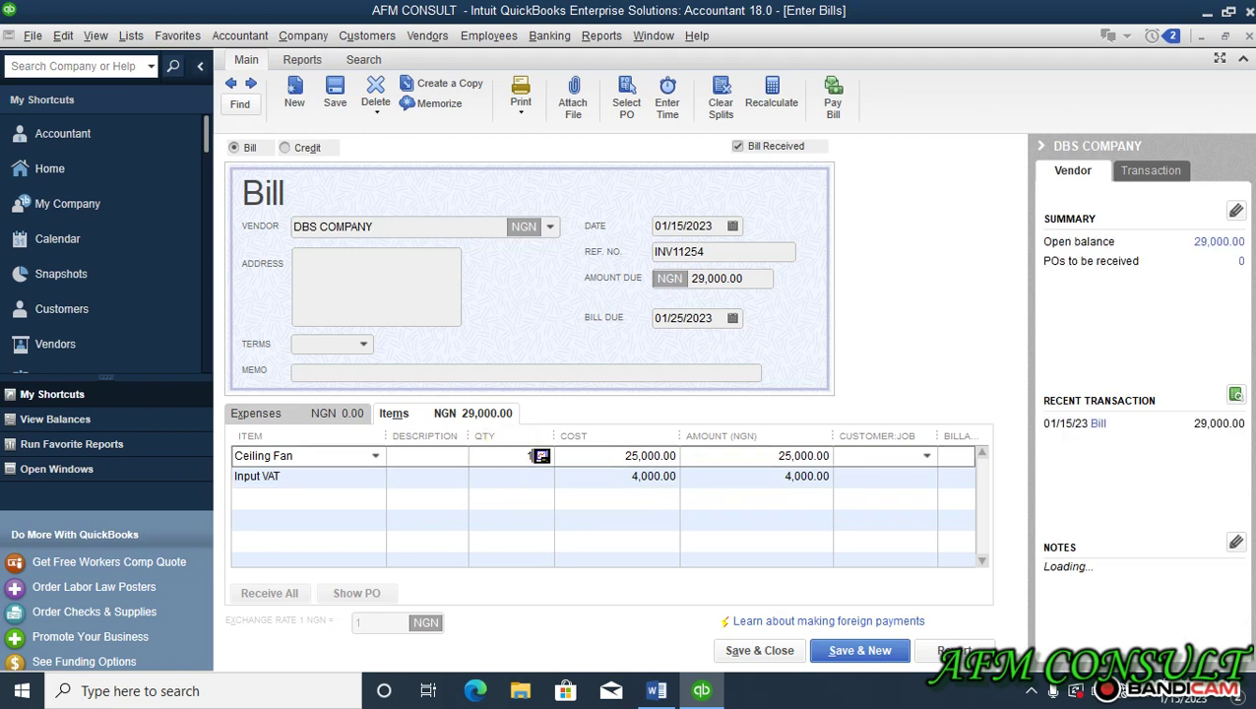
type("0")
key("Tab")
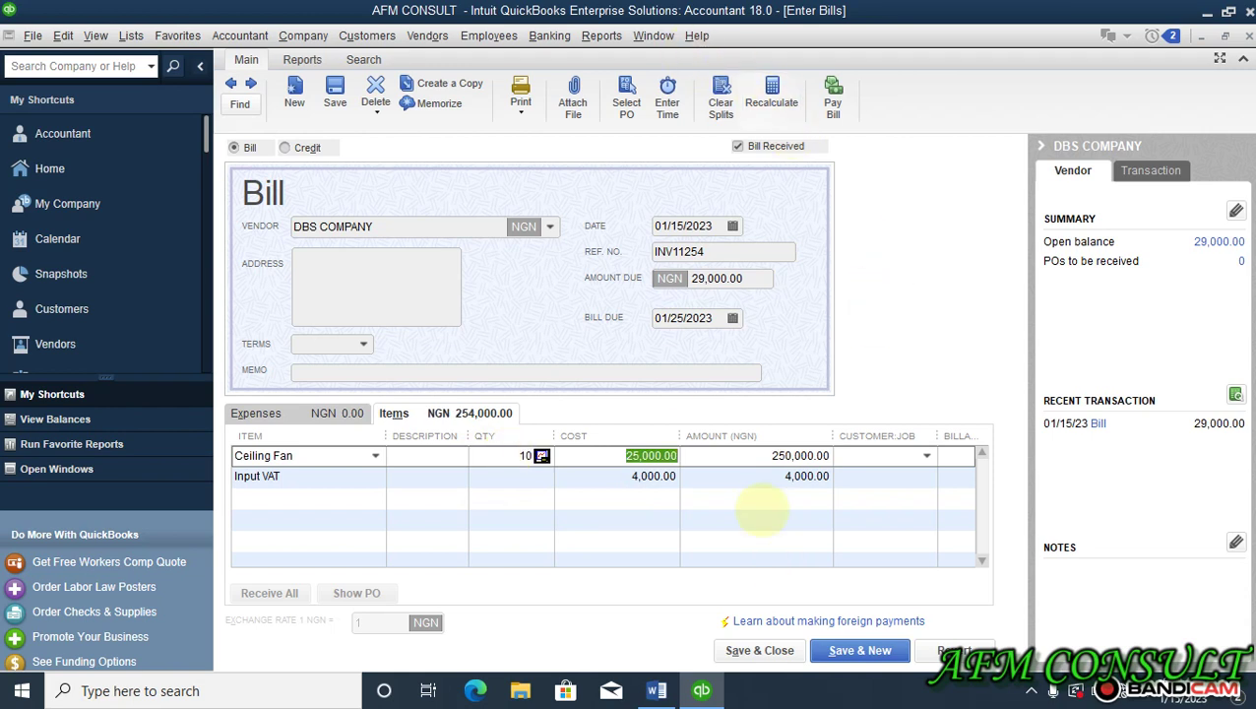
left_click(771, 98)
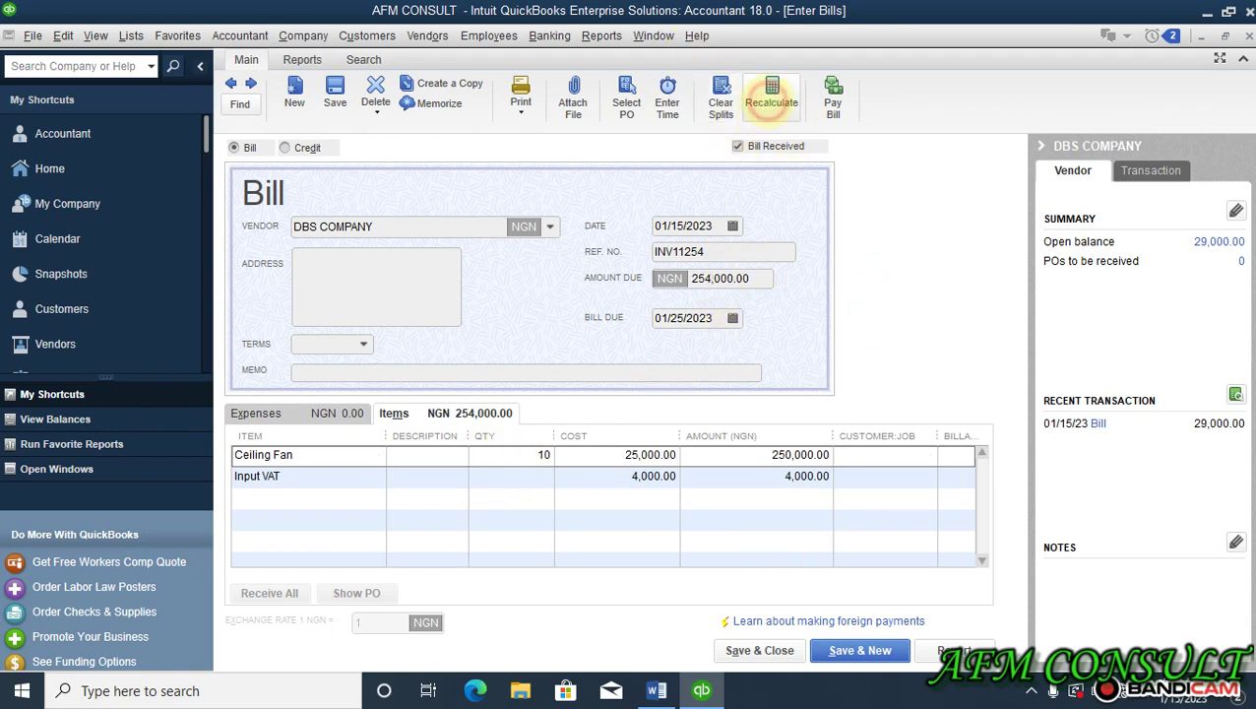
Try a quantity of 1 on the Ceiling Fan line, then revert the bill to its saved version and close it.
left_click(530, 456)
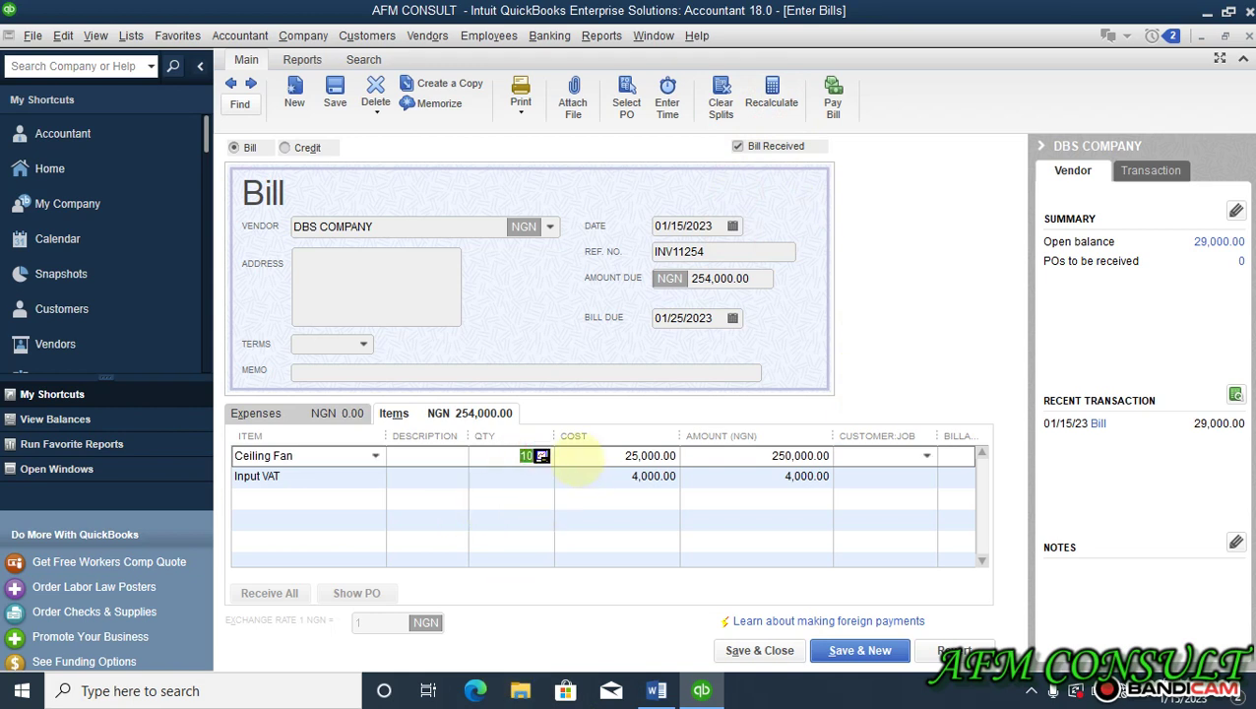
type("1")
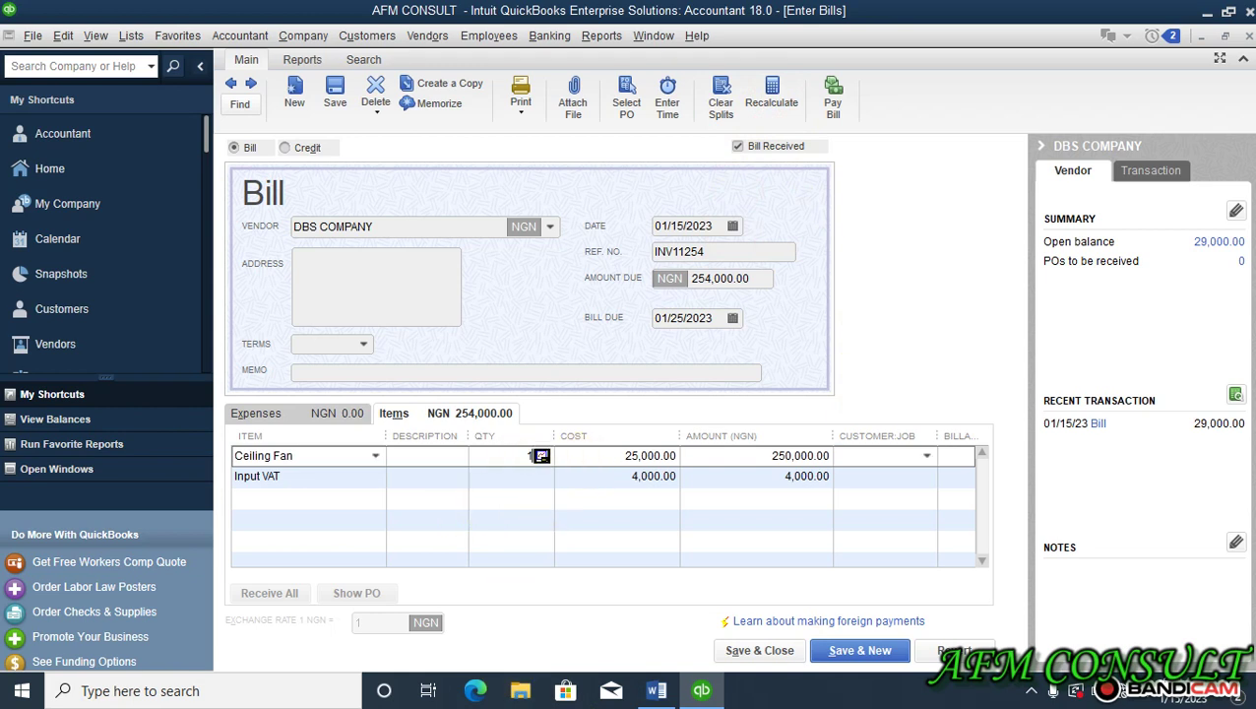
left_click(569, 486)
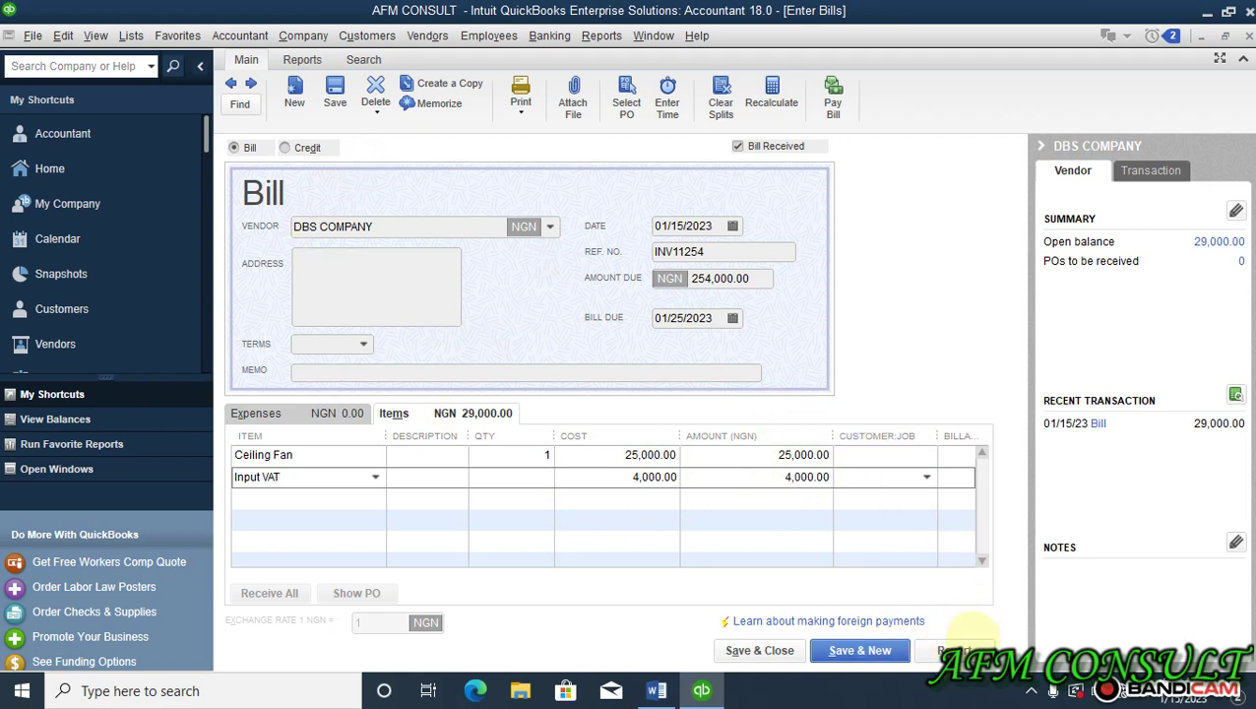
left_click(955, 650)
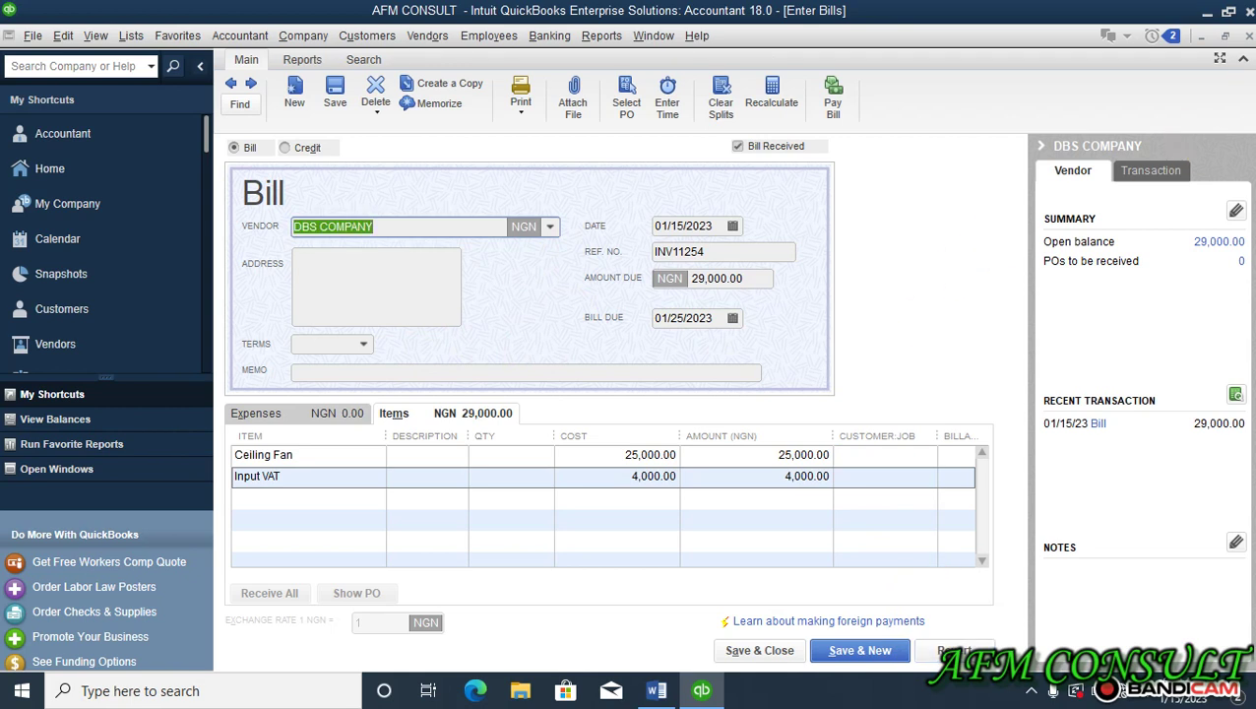
left_click(1249, 34)
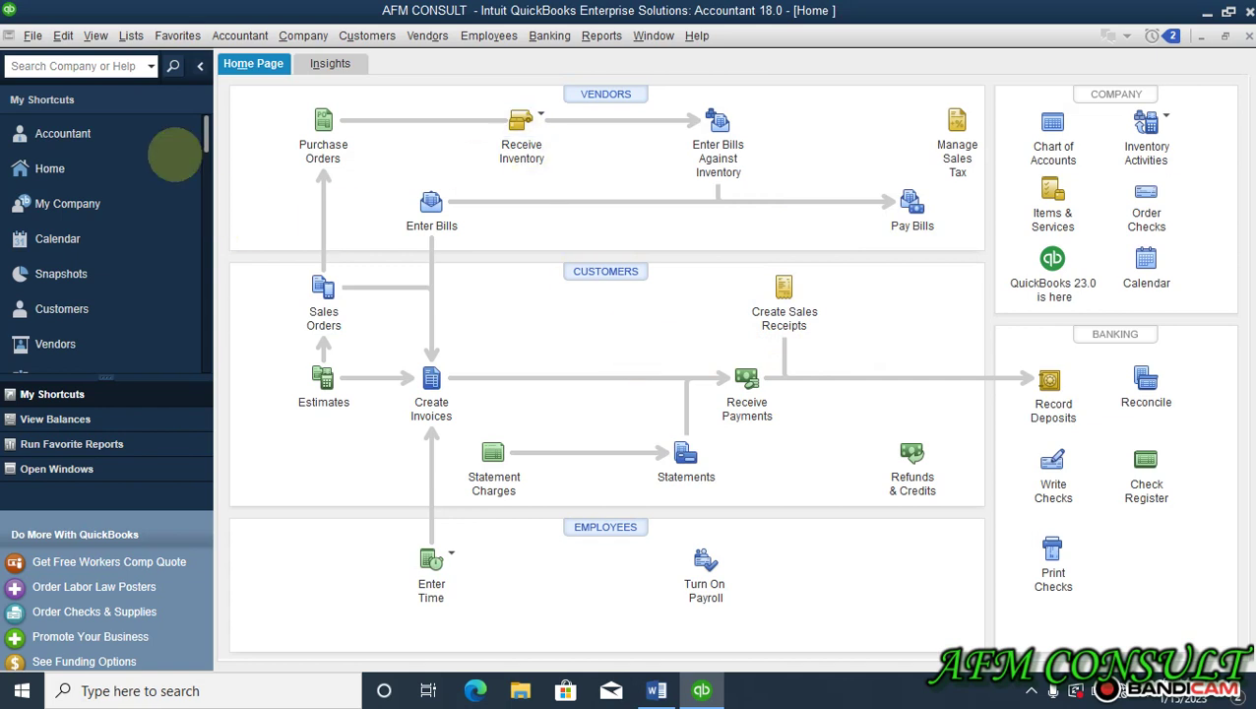
Review the open Balance Sheet again and check it against the VAT entries in the Word document, returning to the QuickBooks home page.
left_click(54, 468)
left_click(91, 169)
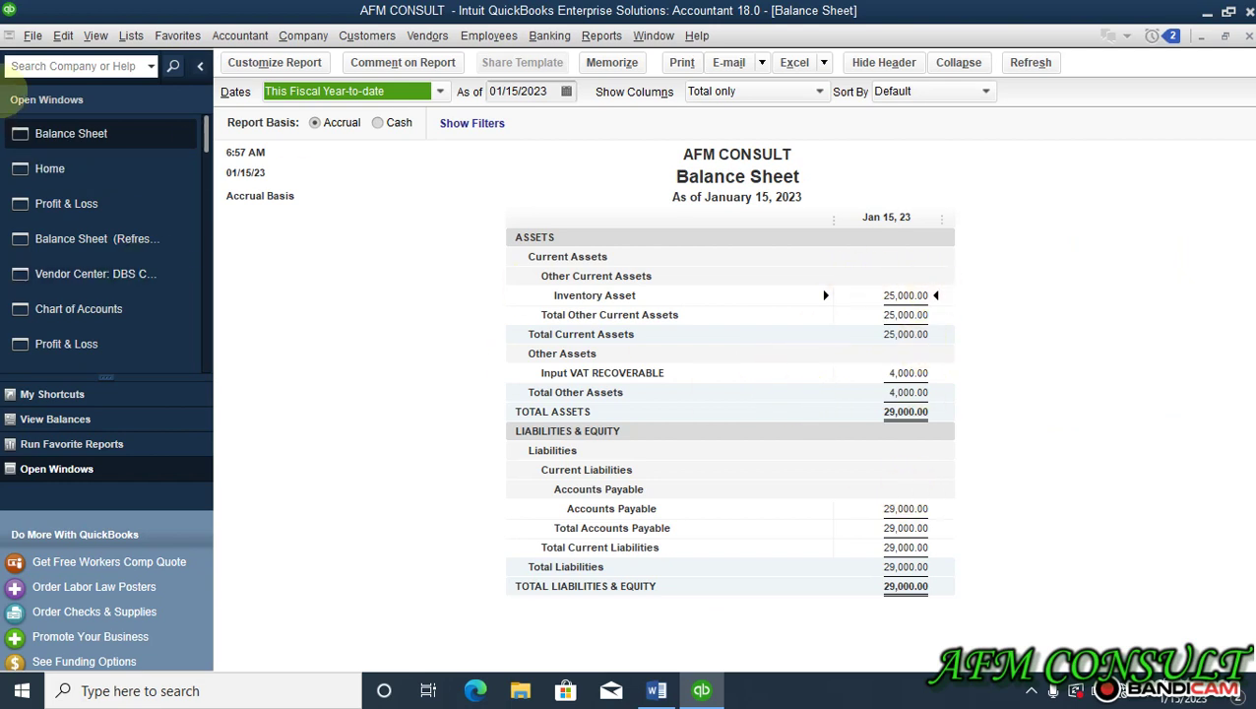
left_click(51, 168)
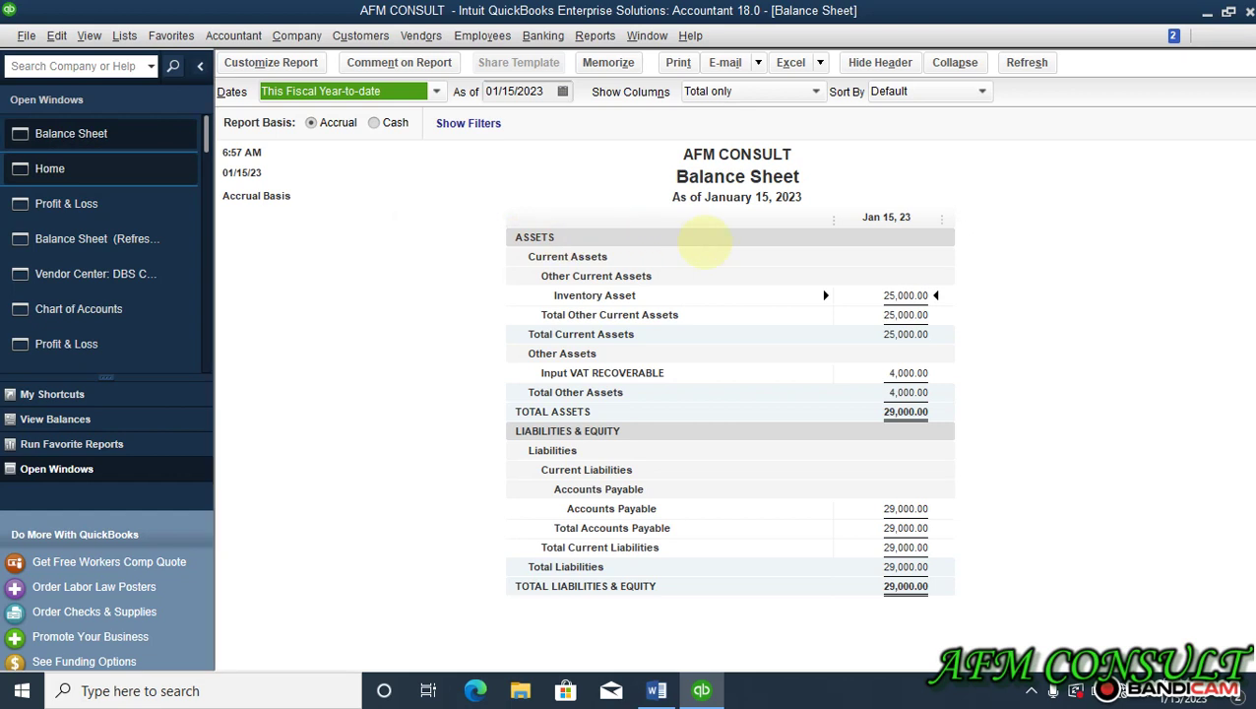
left_click(658, 690)
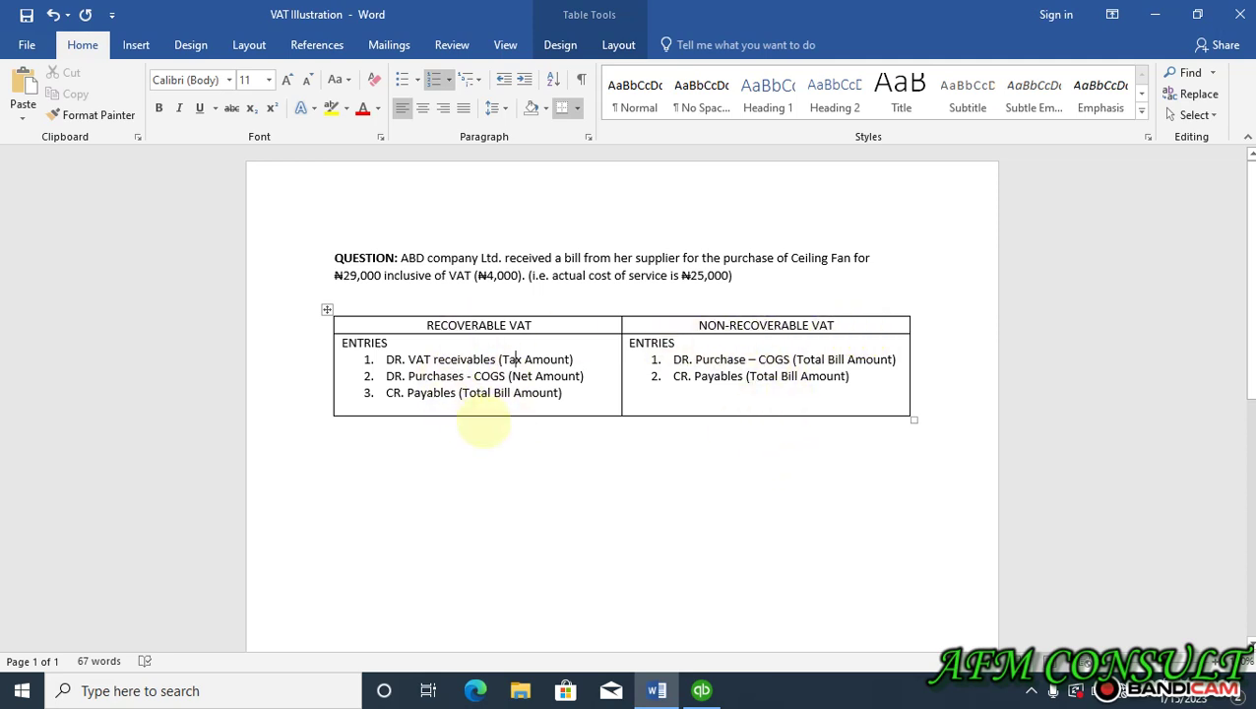
left_click(701, 690)
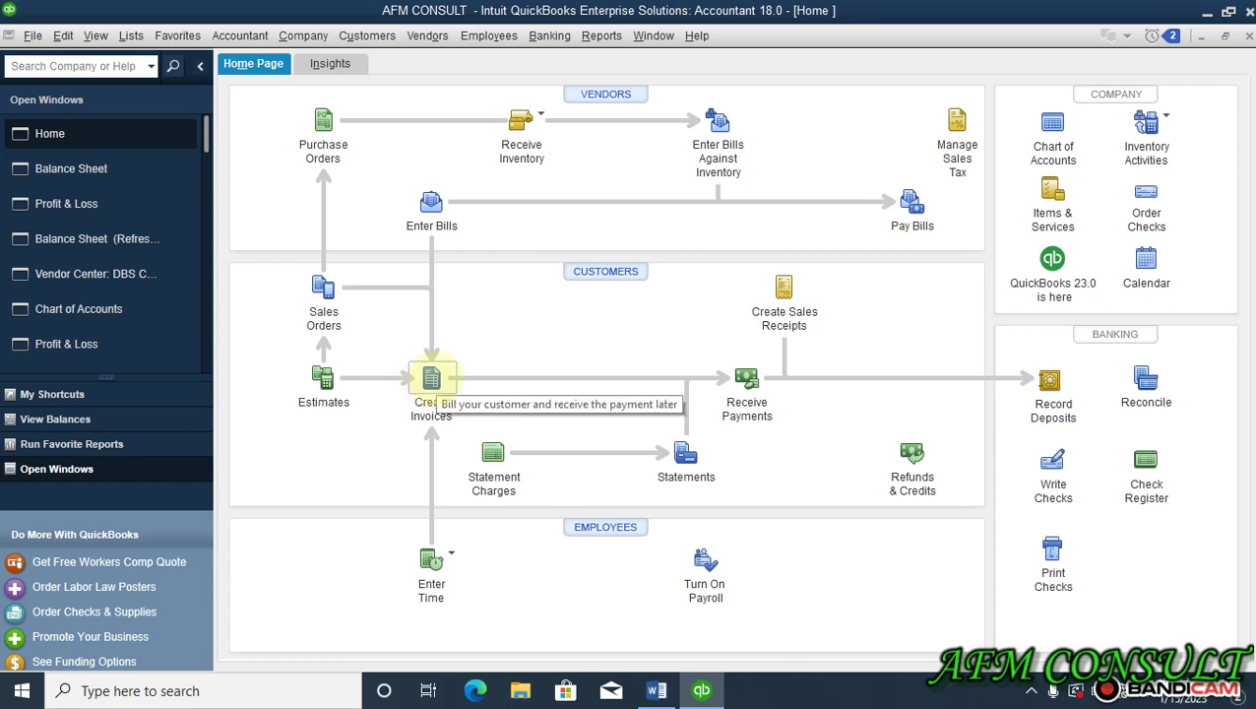
Start a new invoice for ABC COMPANY with a quantity of 1 Ceiling Fan on the first line.
left_click(431, 378)
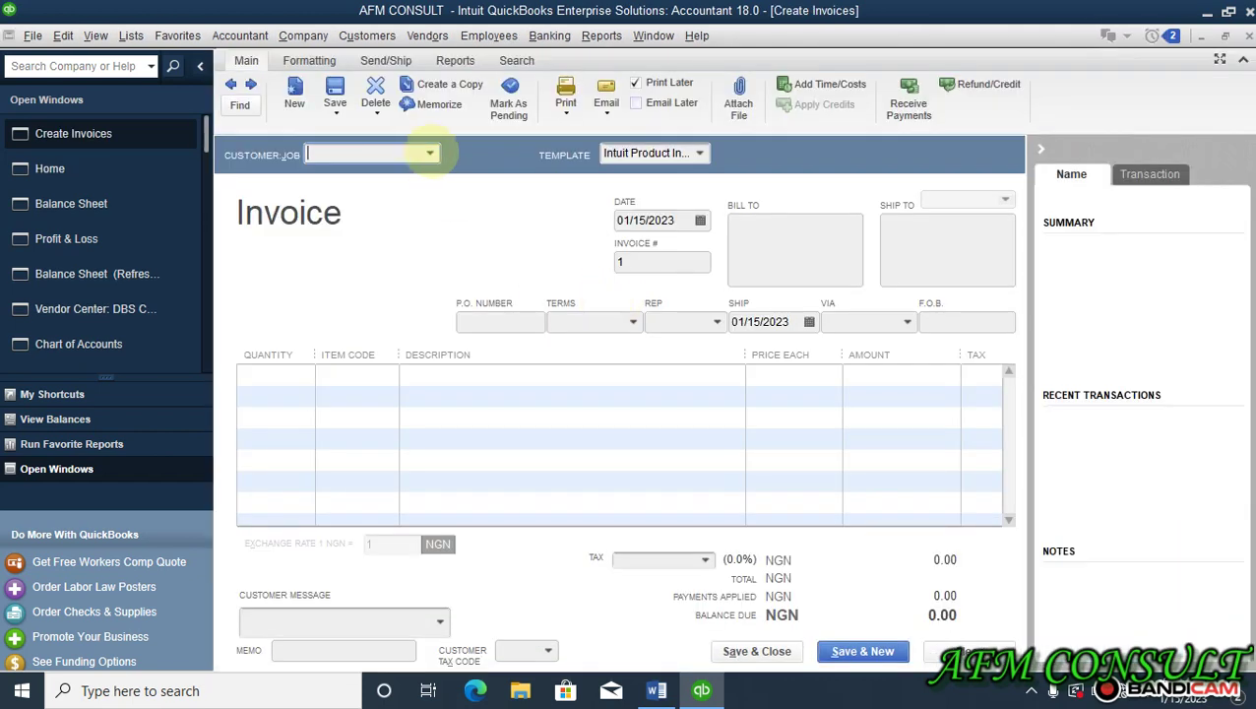
left_click(430, 153)
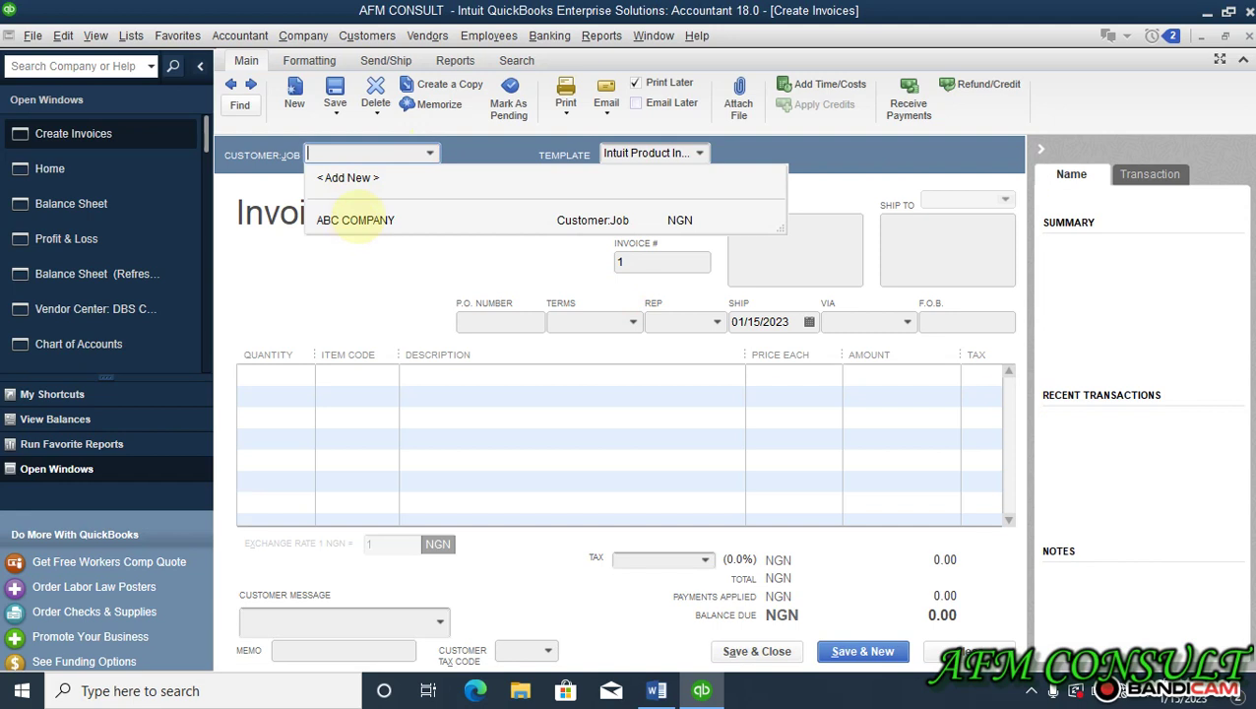
left_click(364, 221)
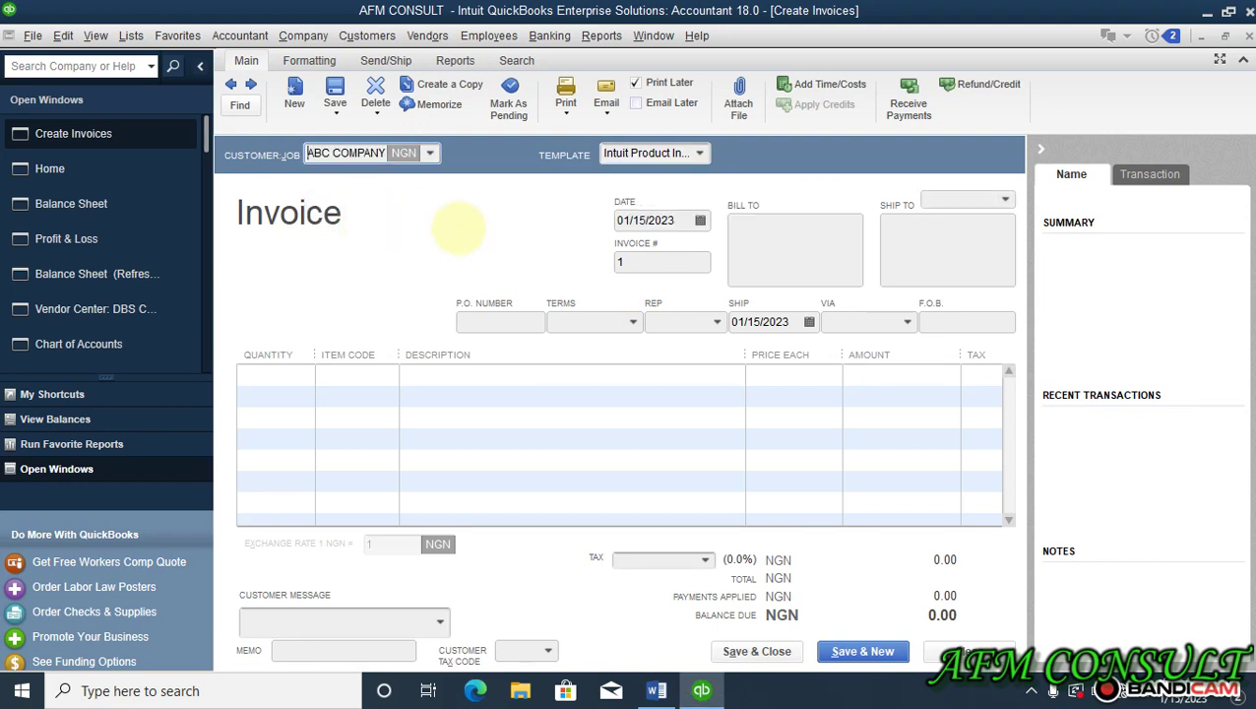
left_click(285, 377)
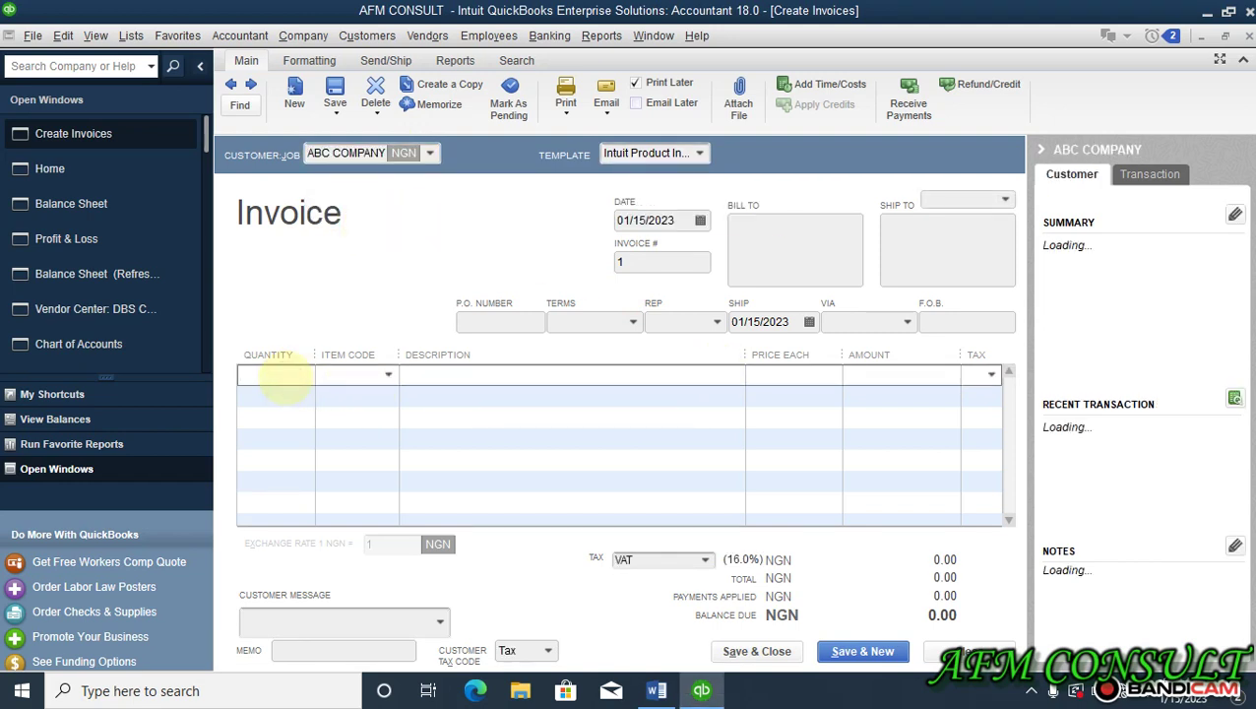
type("1")
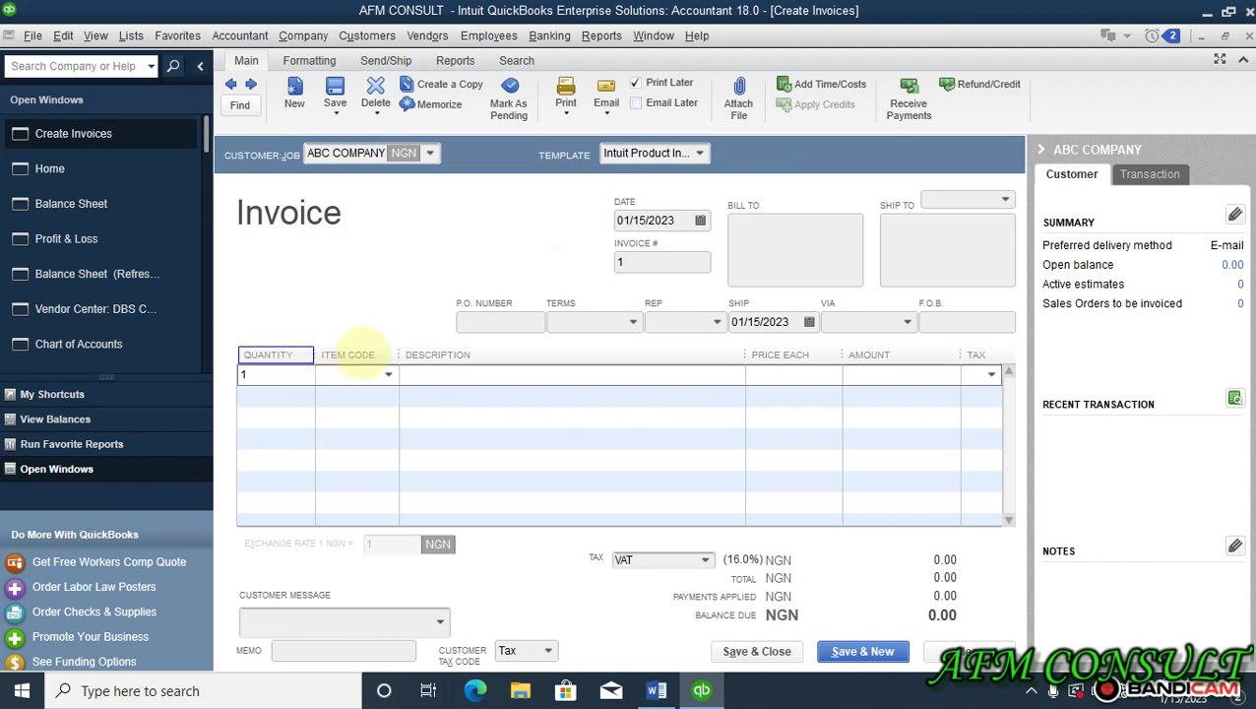
left_click(387, 374)
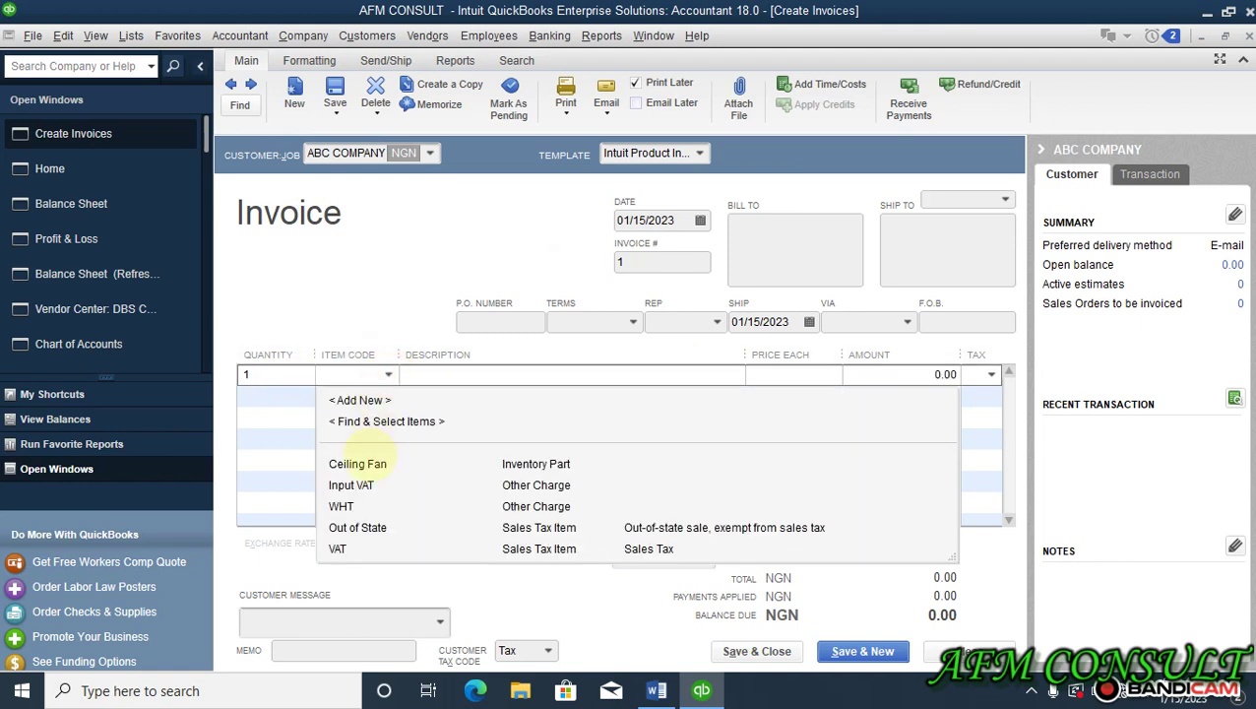
left_click(362, 465)
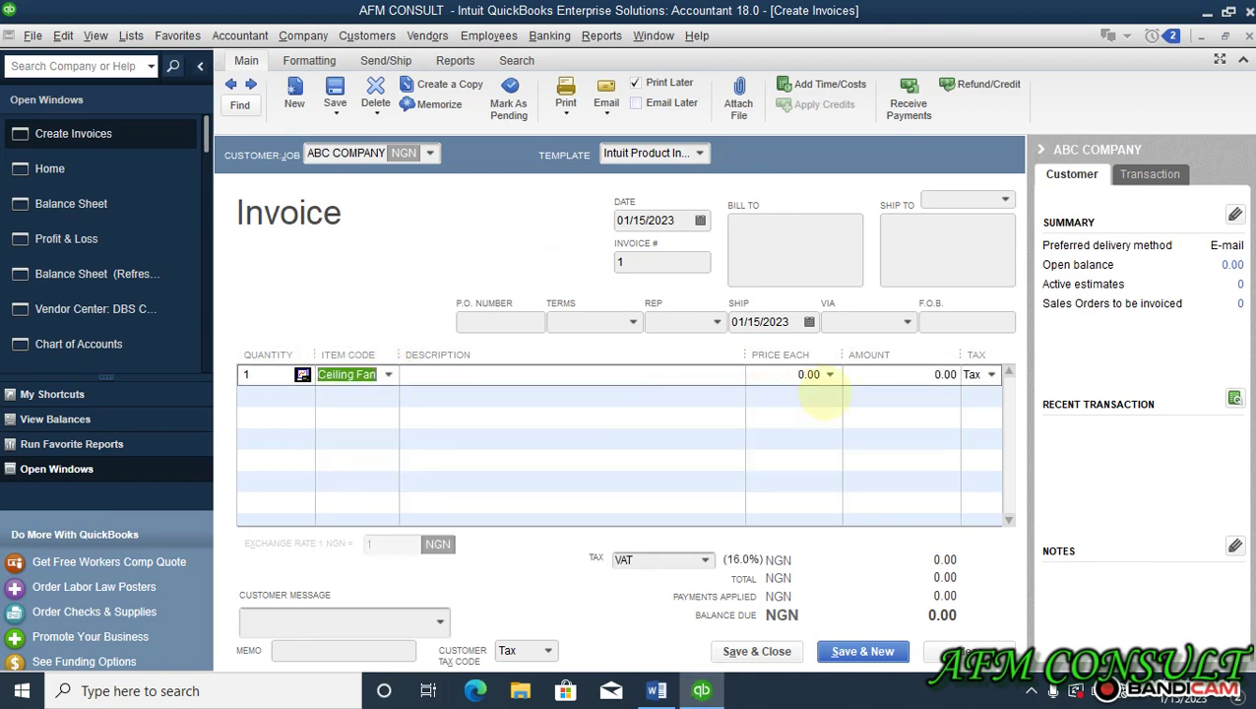
Set the Ceiling Fan line's unit price to 26,500 and dismiss the custom pricing notice.
left_click(780, 384)
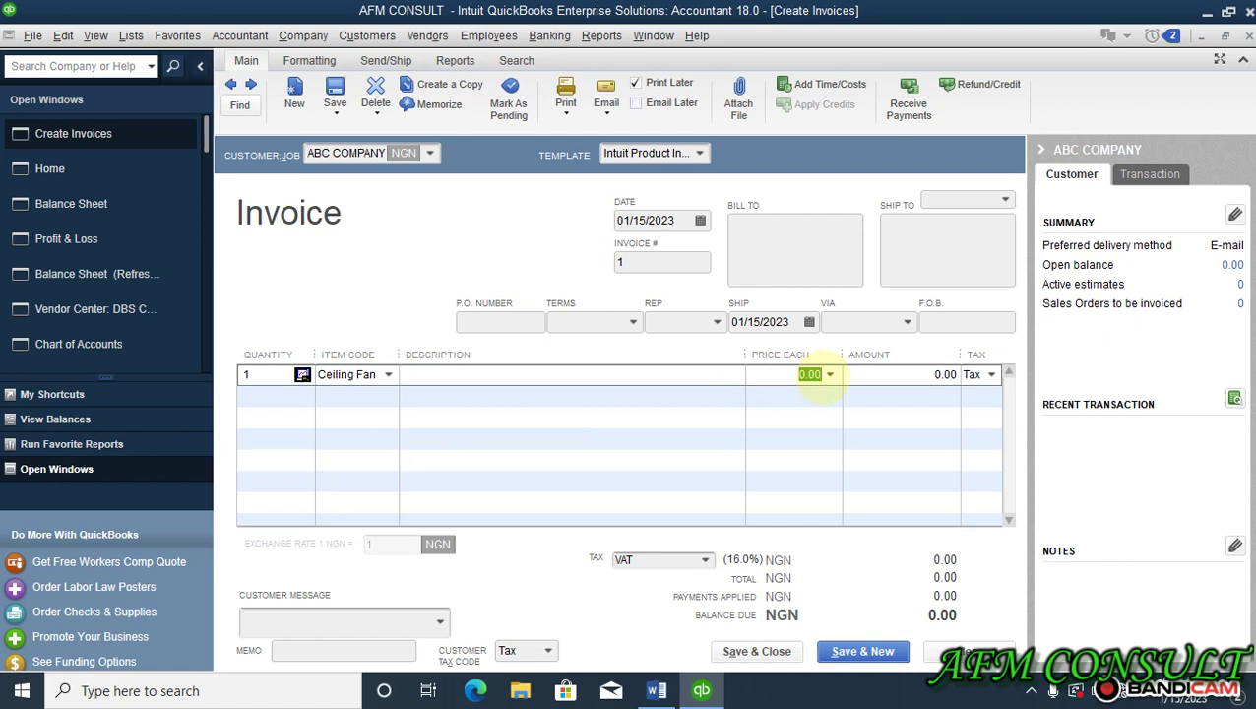
type("26,50")
key("Tab")
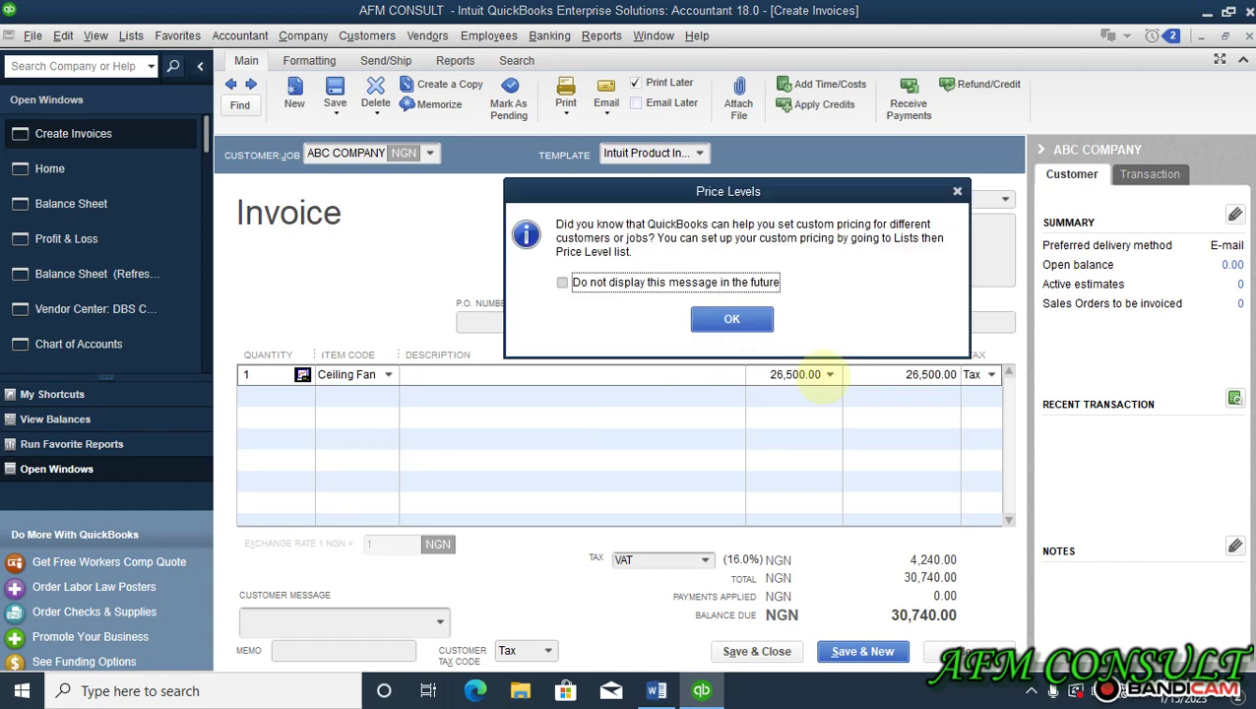
left_click(729, 318)
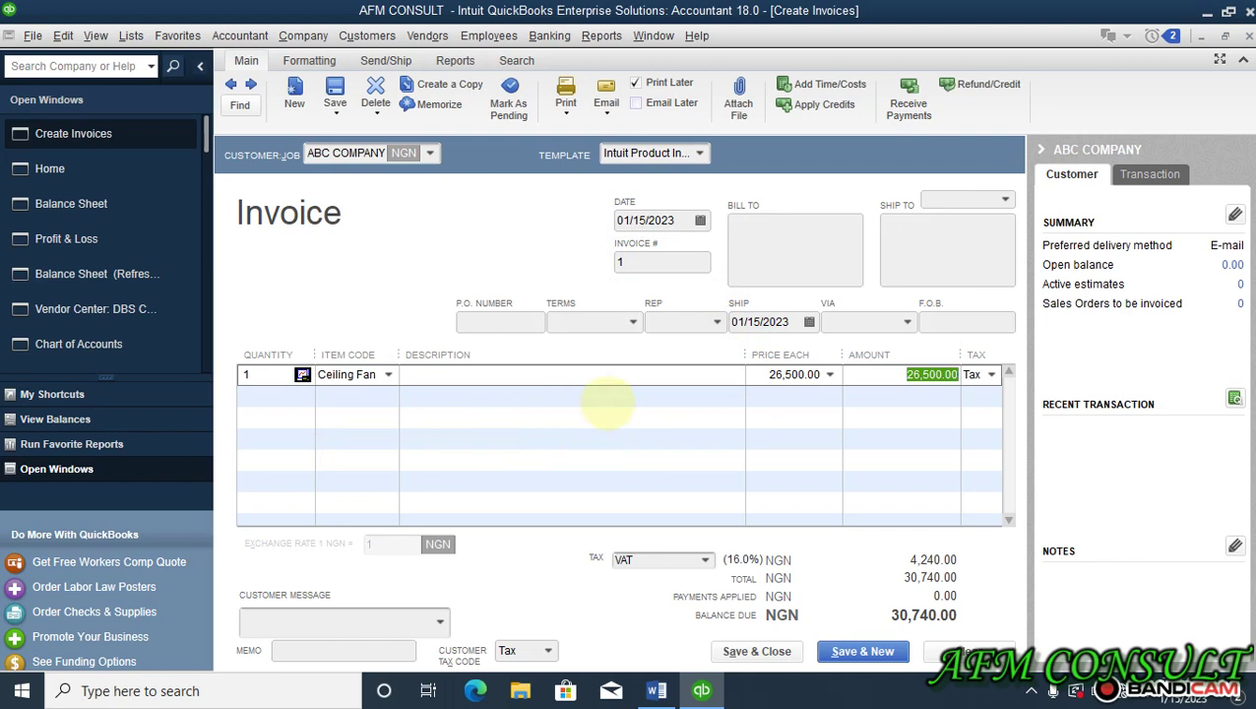
Try marking the Ceiling Fan line as non-taxable and adding the VAT sales tax item as a second line.
left_click(992, 374)
left_click(967, 459)
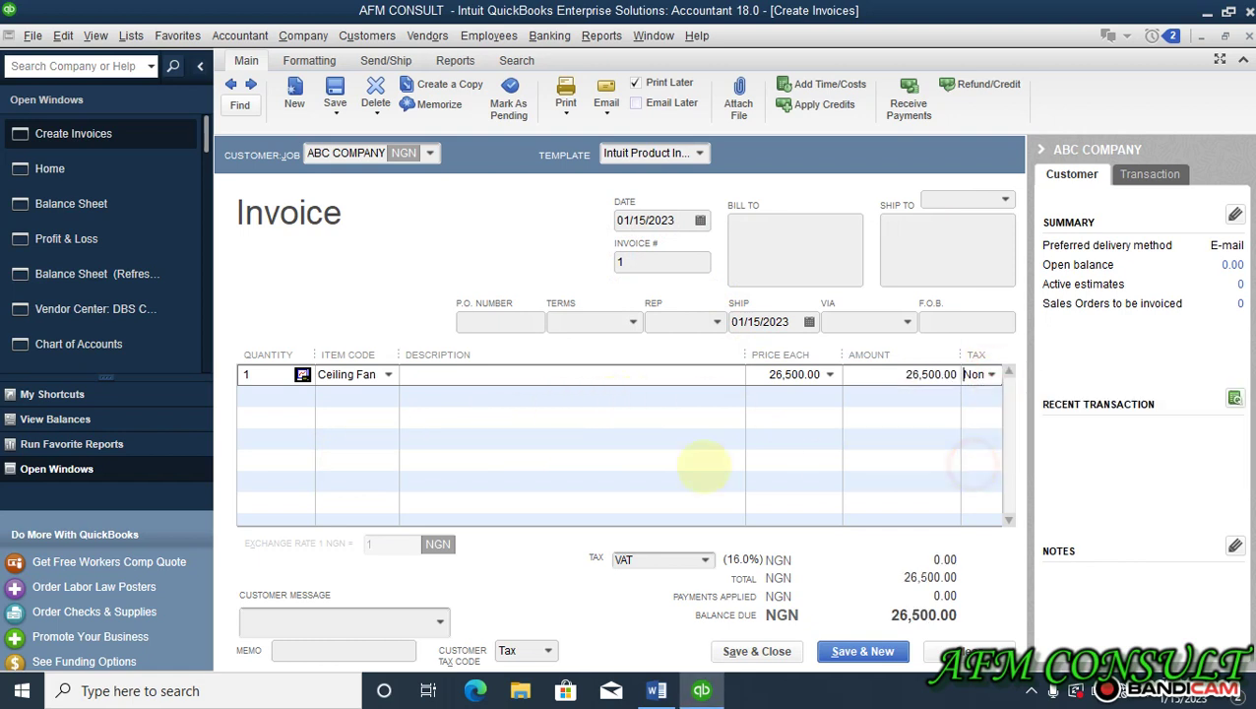
left_click(333, 395)
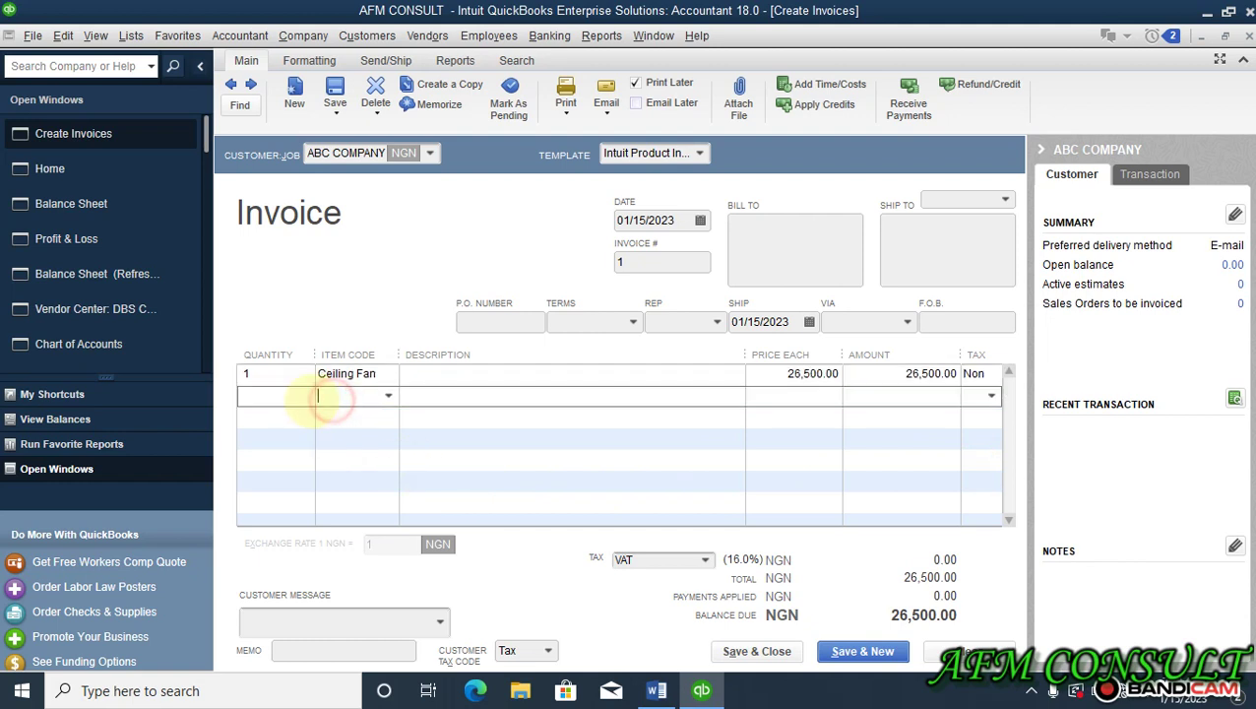
left_click(388, 395)
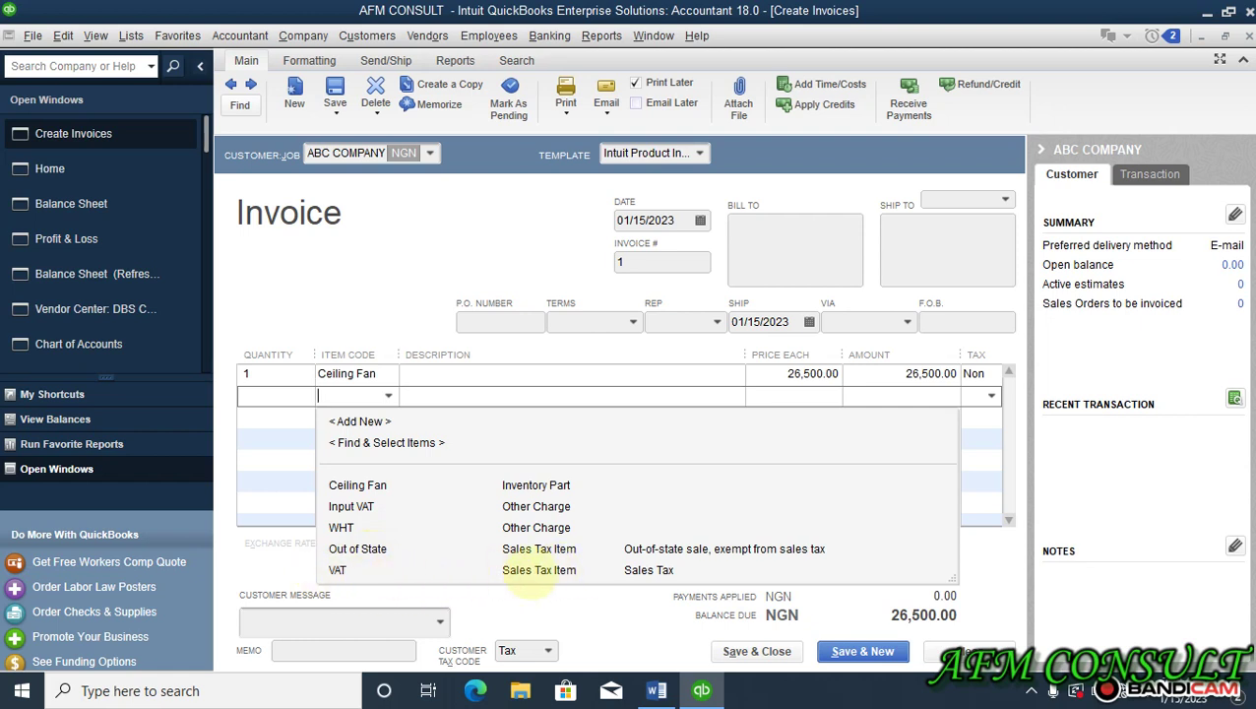
left_click(539, 570)
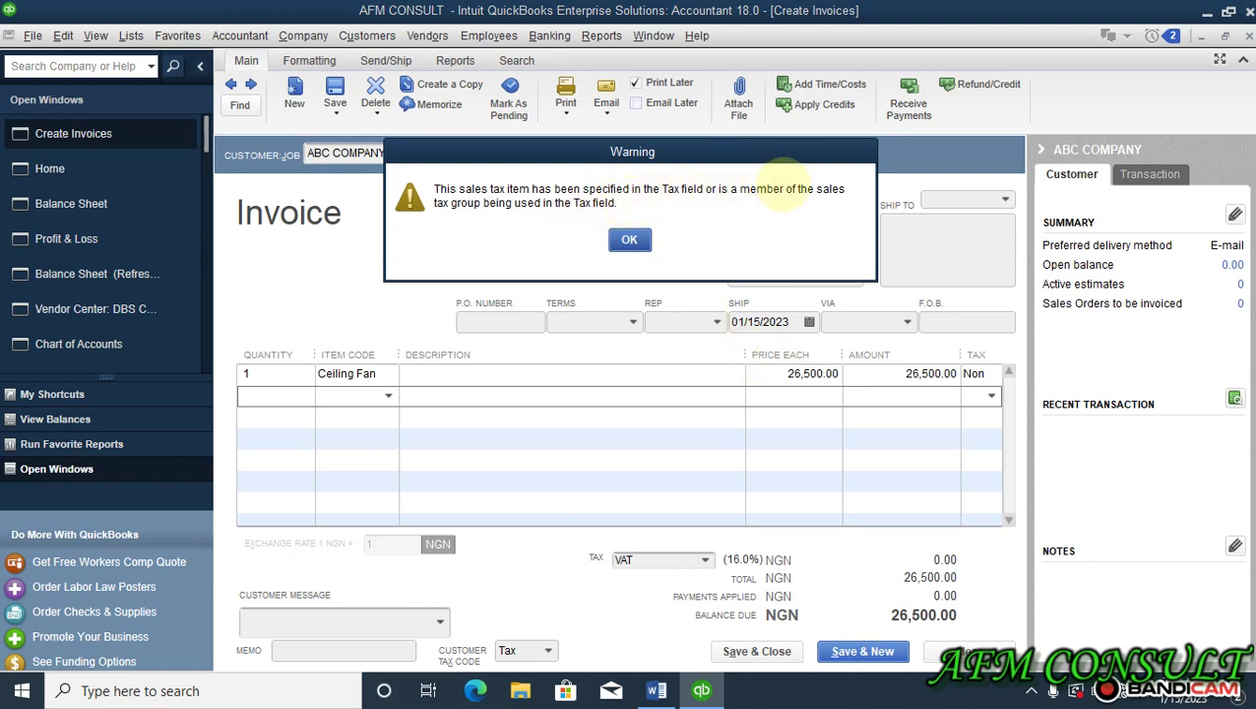
left_click(620, 237)
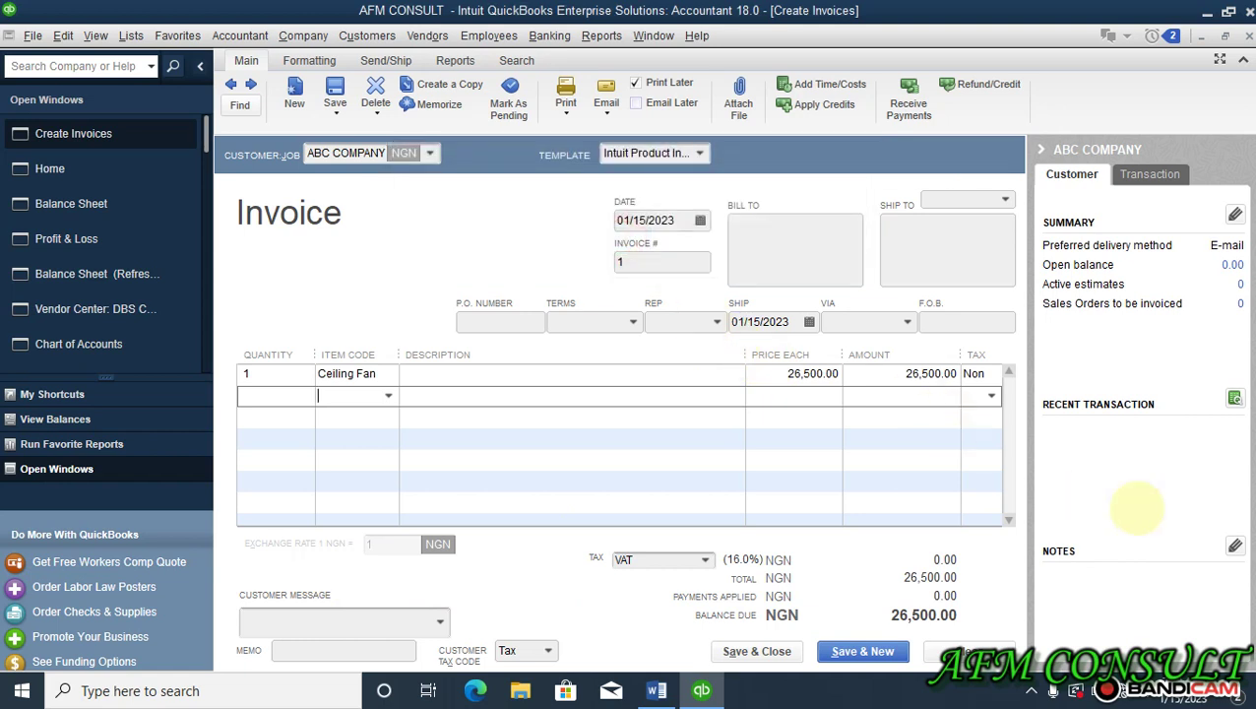
Set the Ceiling Fan line's tax code to Tax for taxable sales, and save and close the invoice.
left_click(983, 375)
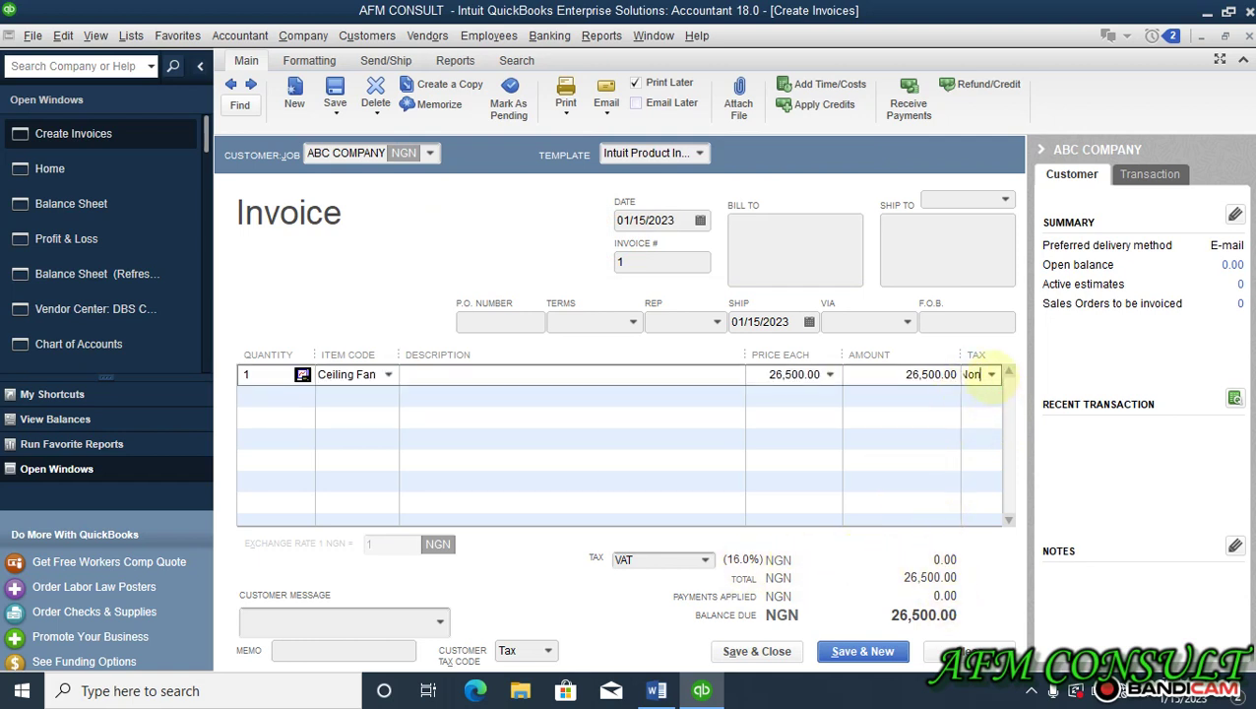
left_click(991, 375)
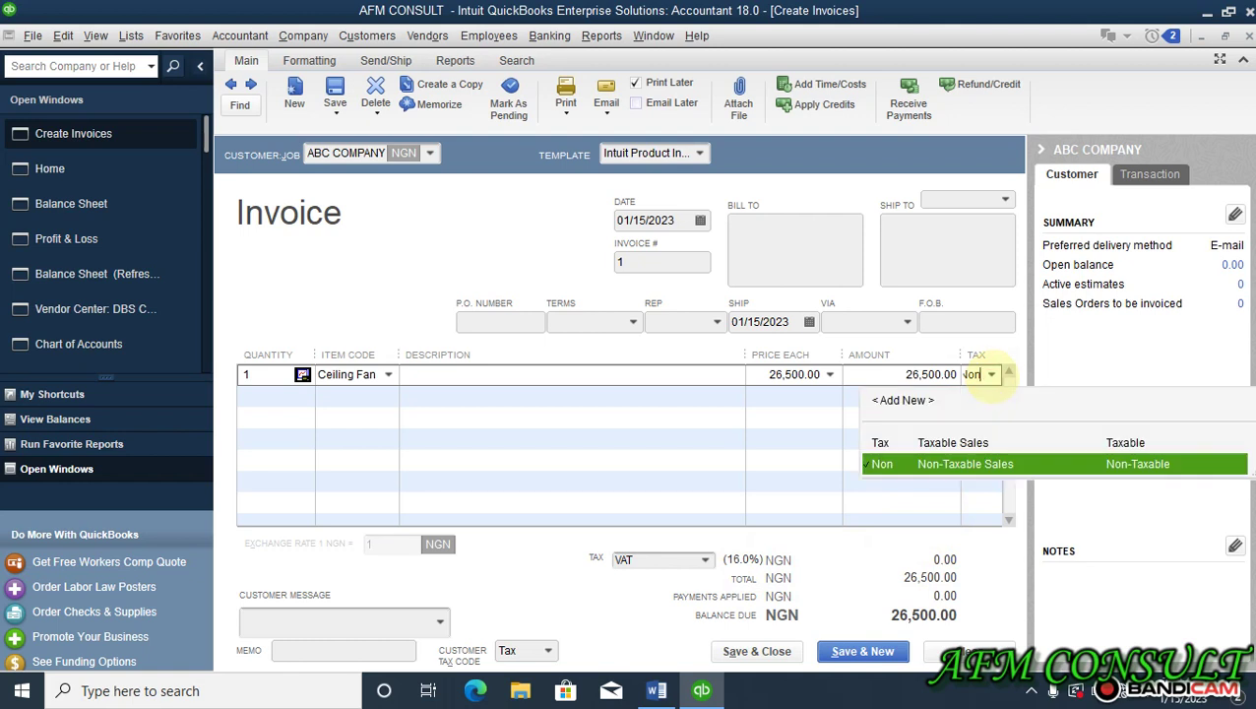
left_click(945, 442)
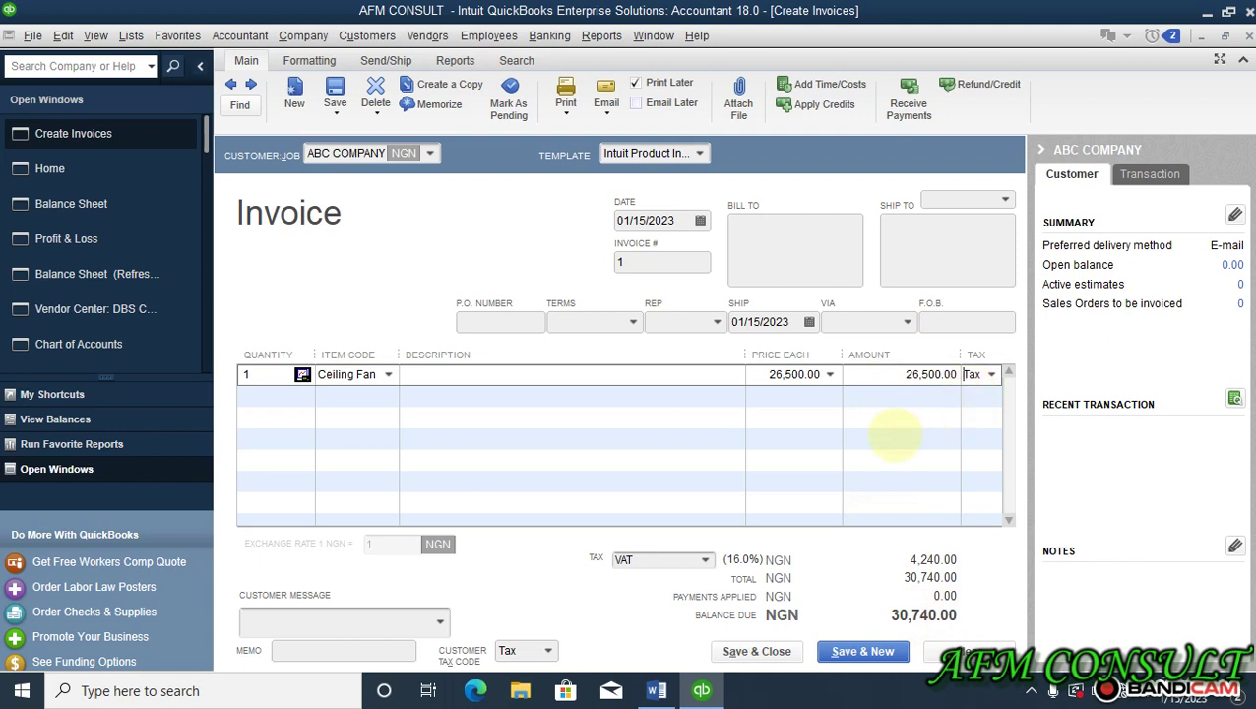
left_click(757, 651)
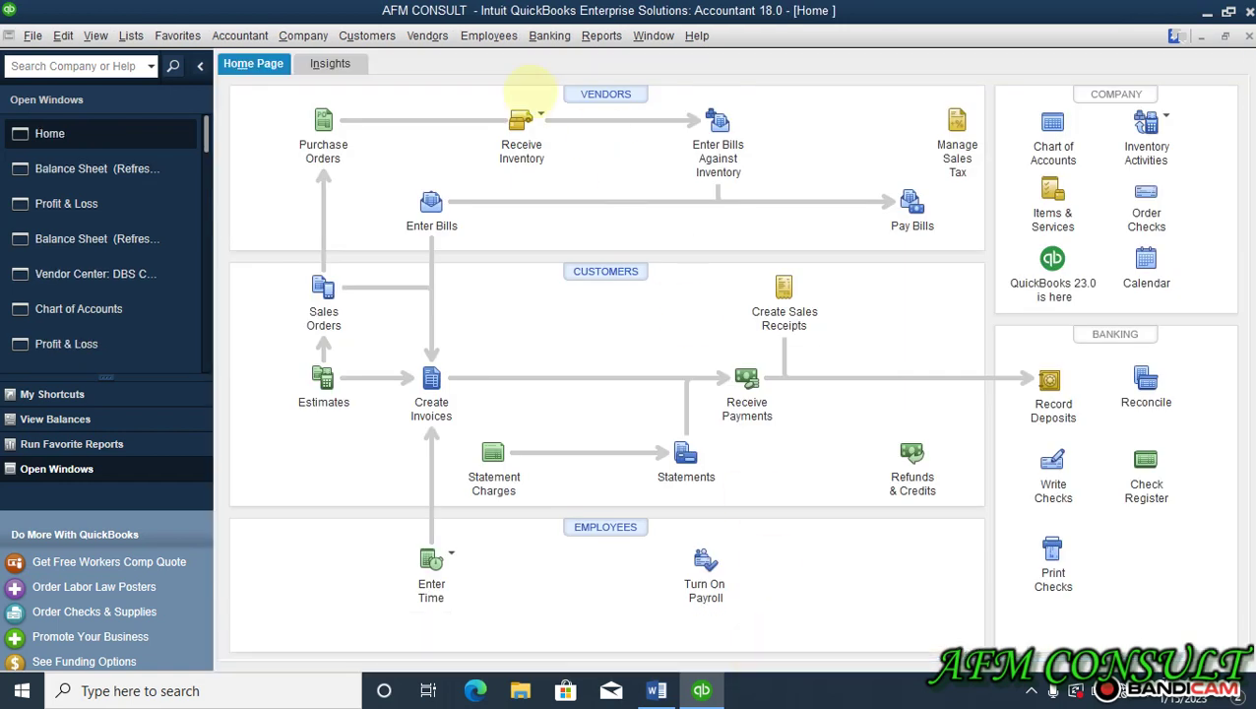
Review the open Profit & Loss for the sale, and check receivables, recoverable input VAT and sales tax payable on the Balance Sheet.
left_click(602, 36)
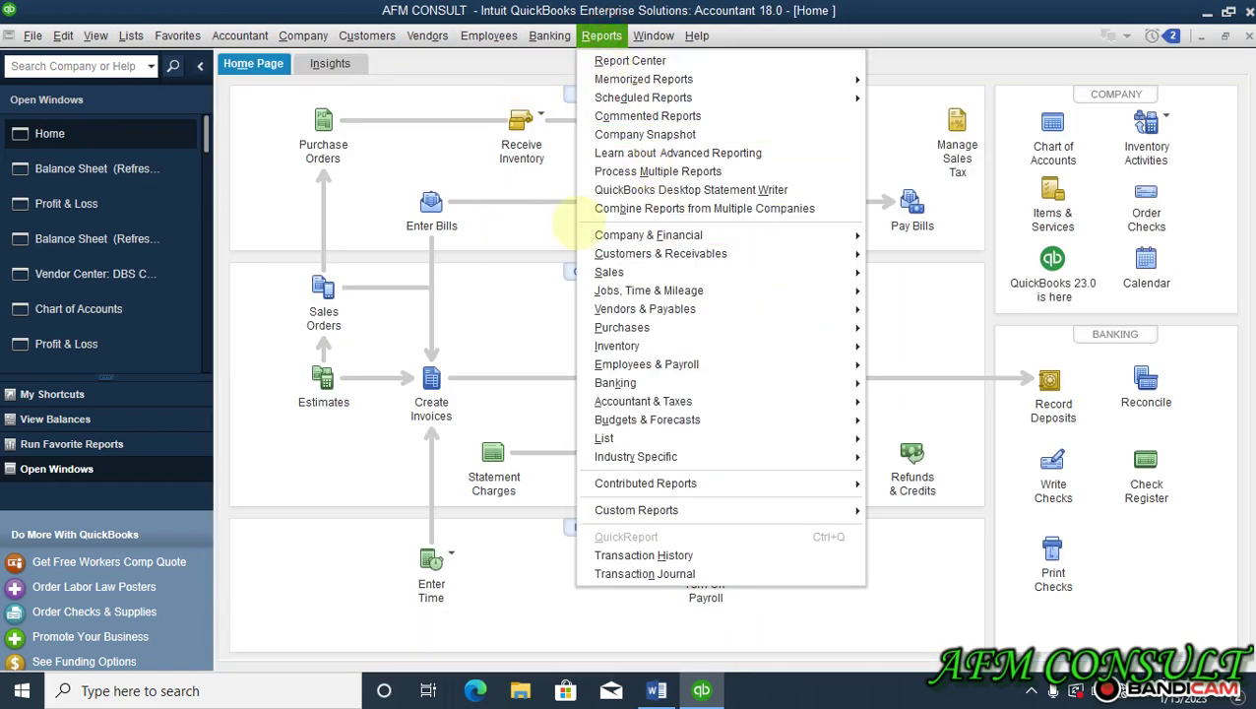
left_click(98, 204)
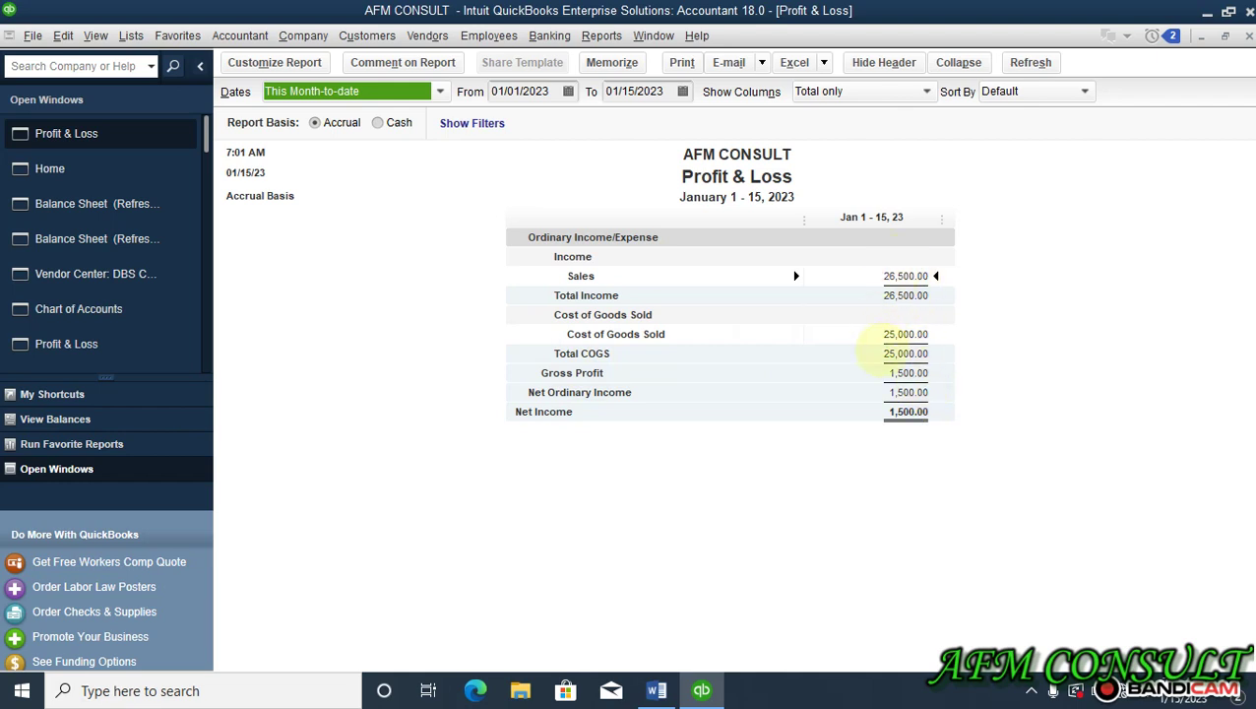
left_click(138, 203)
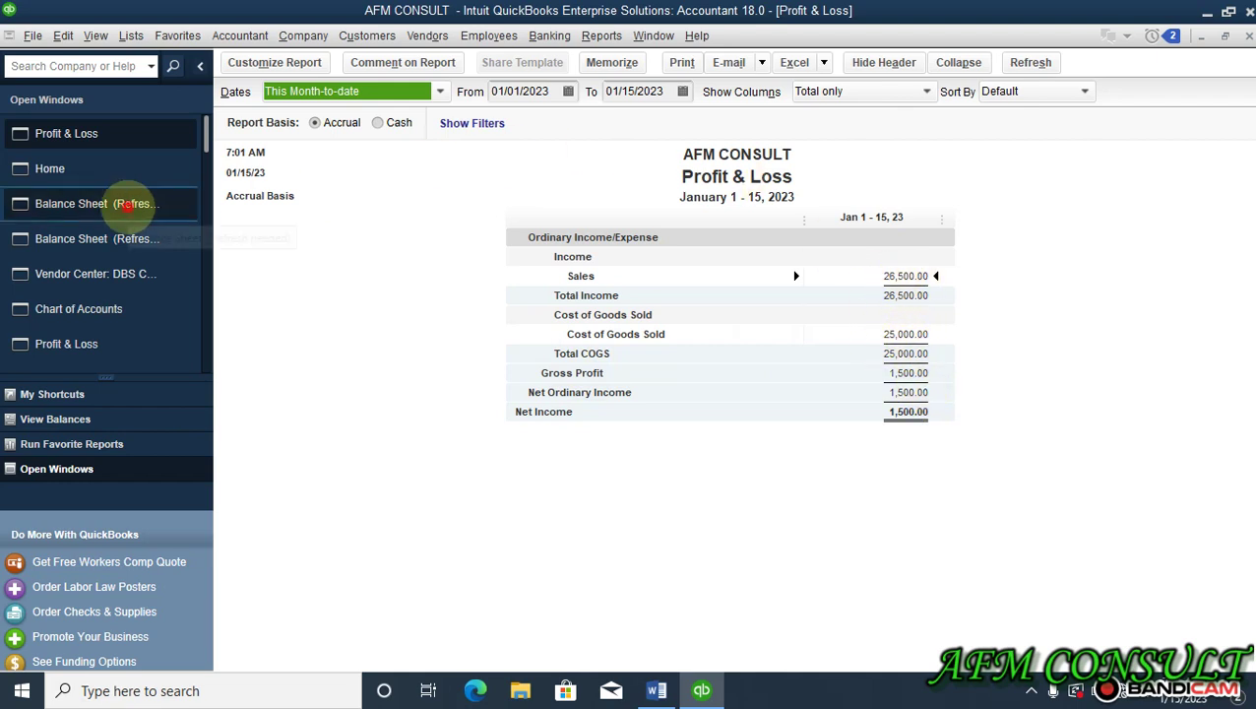
left_click(372, 262)
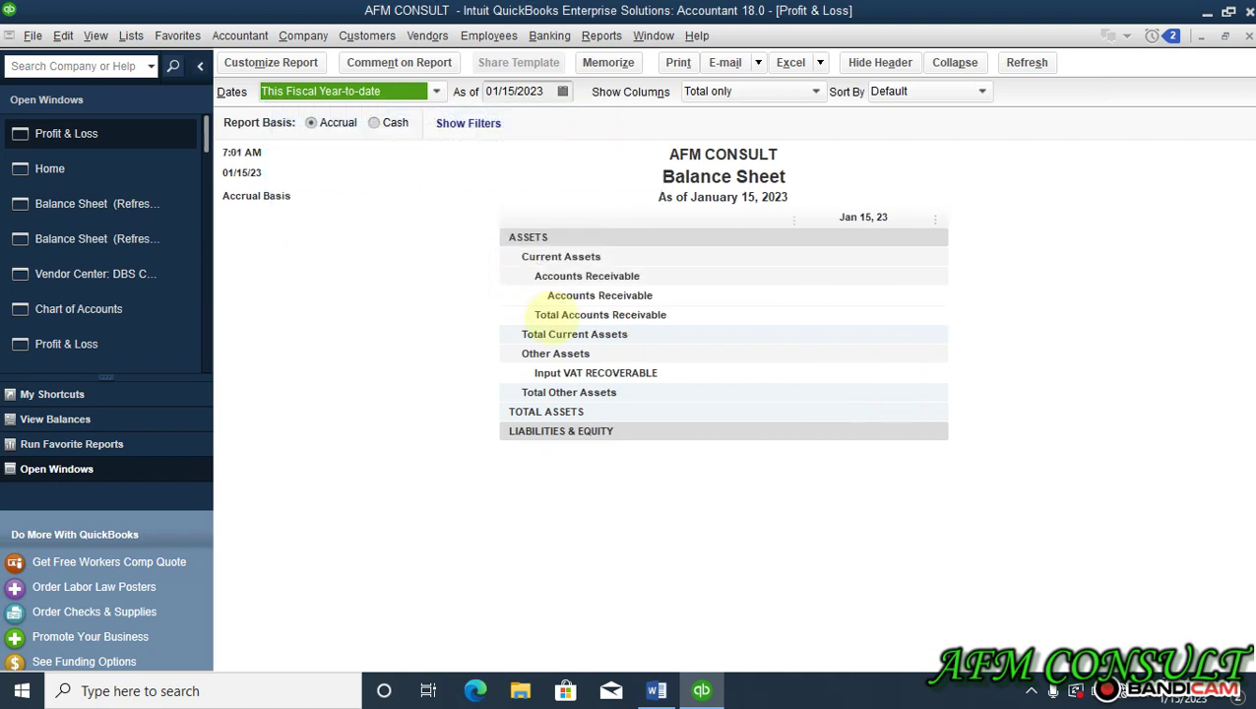
scroll(721, 343, "down", 3)
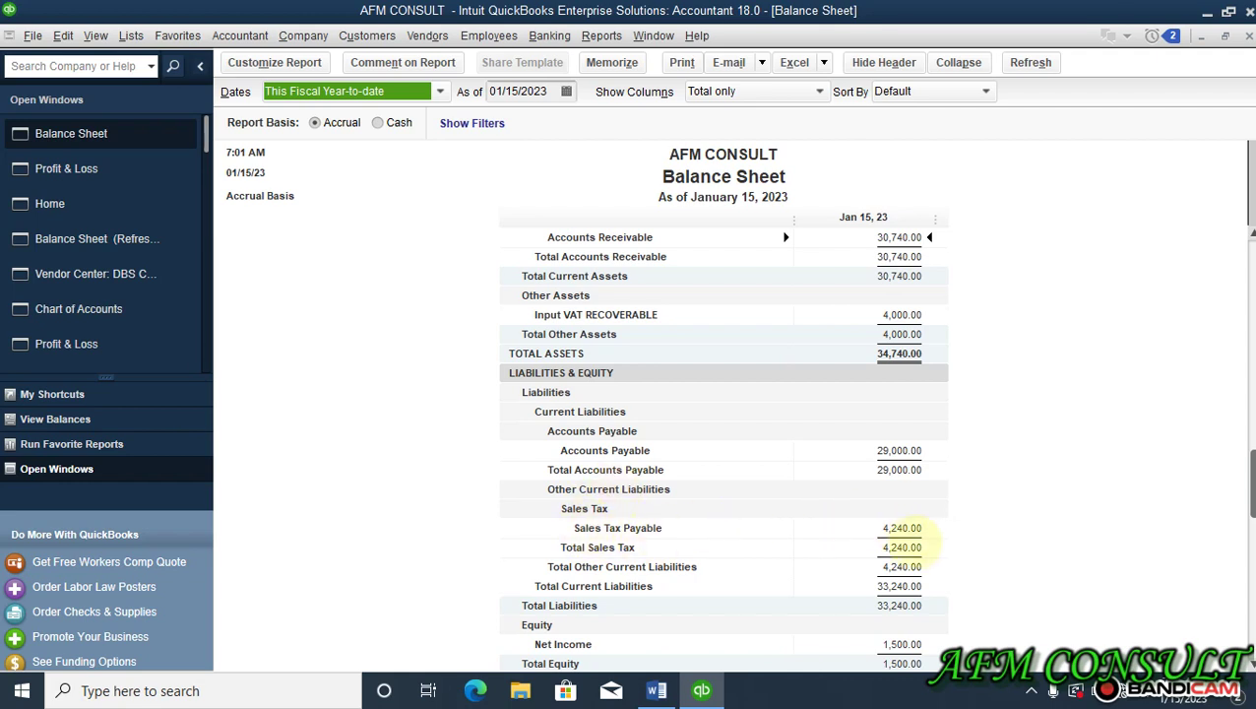
scroll(903, 536, "up", 1)
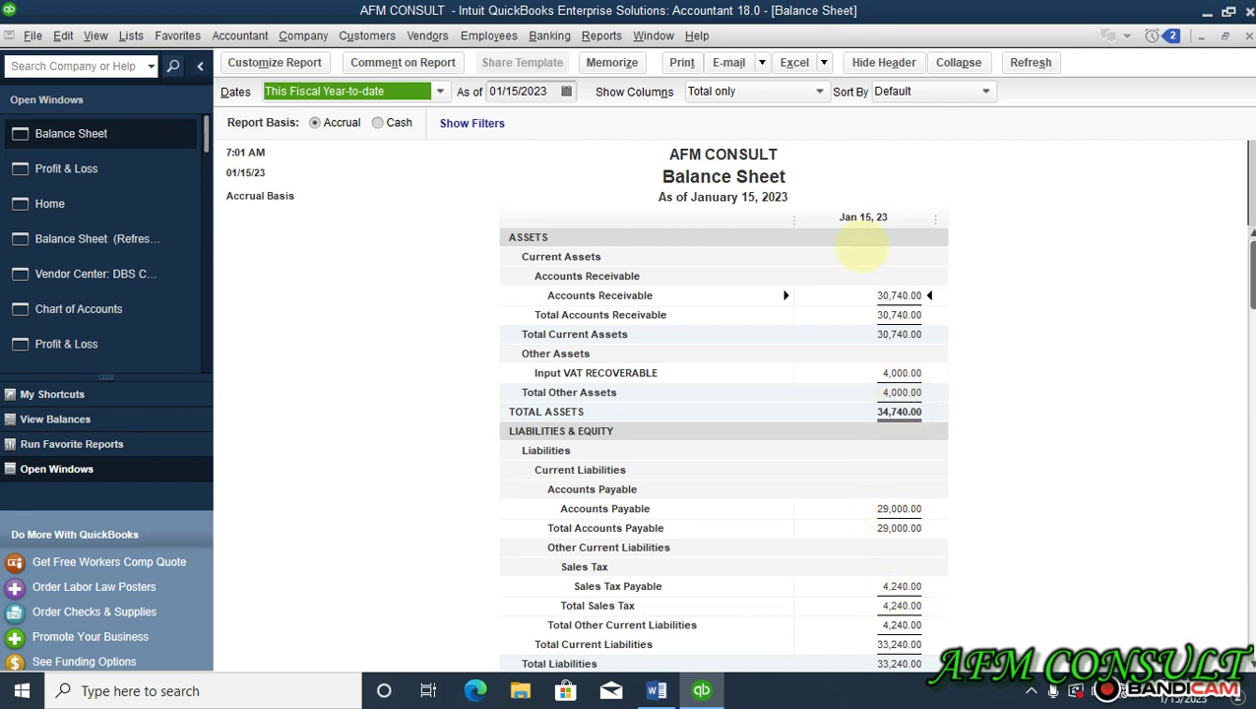
scroll(718, 365, "down", 2)
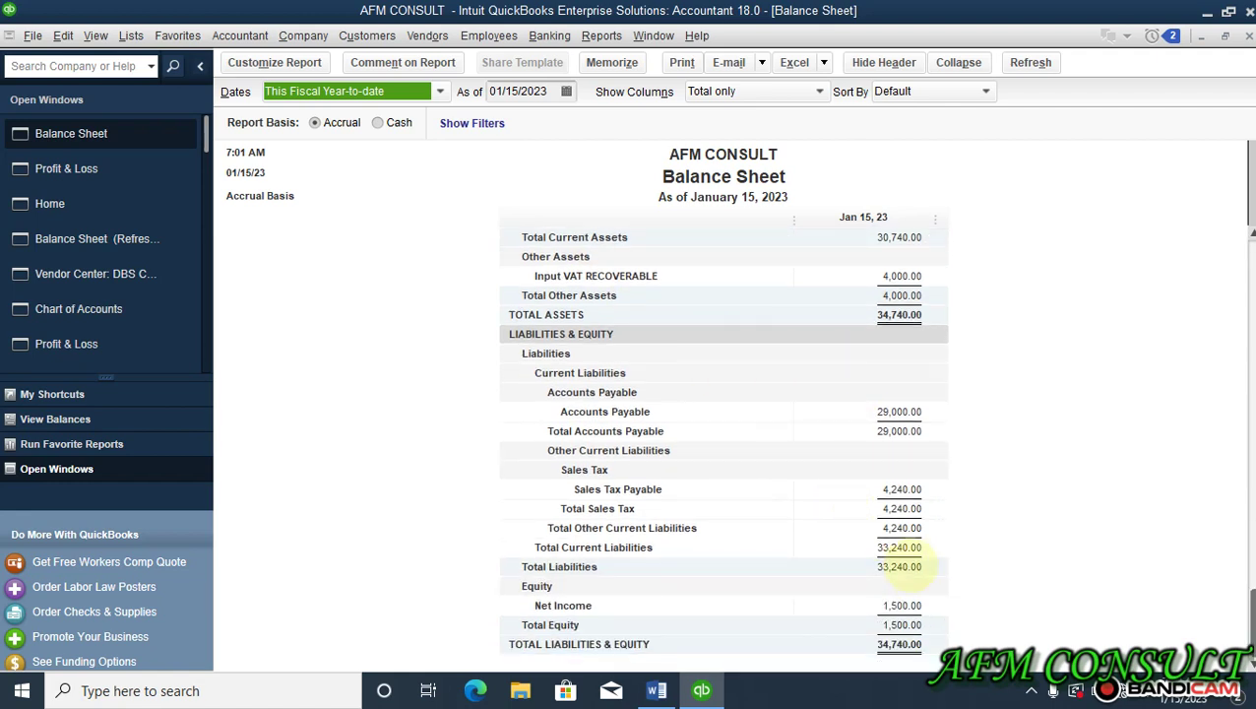
scroll(903, 559, "up", 2)
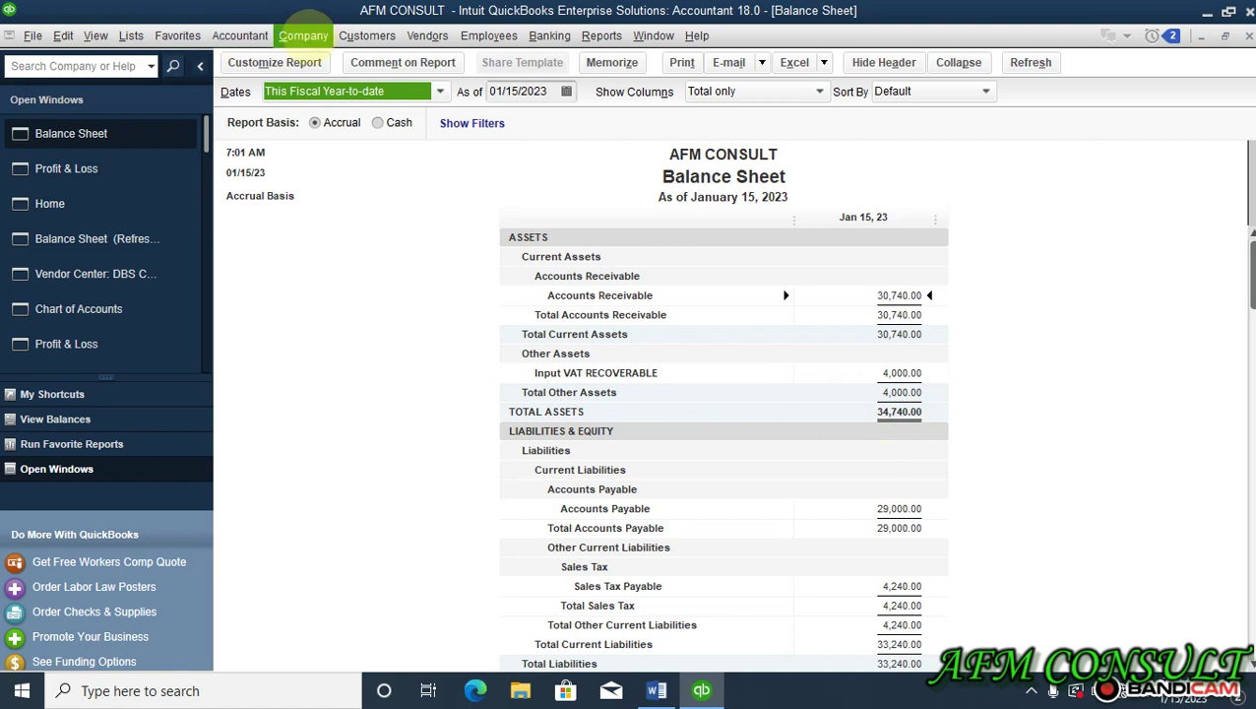
Start a new general journal entry and recheck the VAT balances on the open Balance Sheet, returning to the blank entry.
left_click(304, 36)
left_click(365, 389)
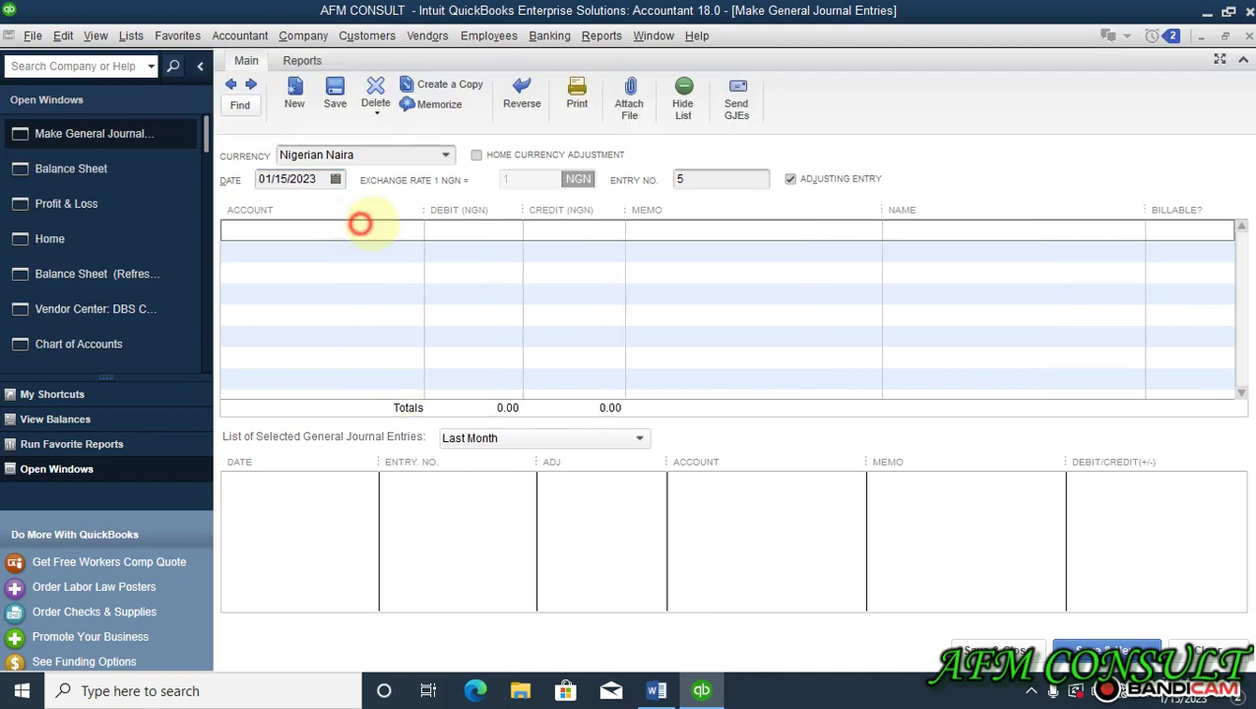
left_click(411, 229)
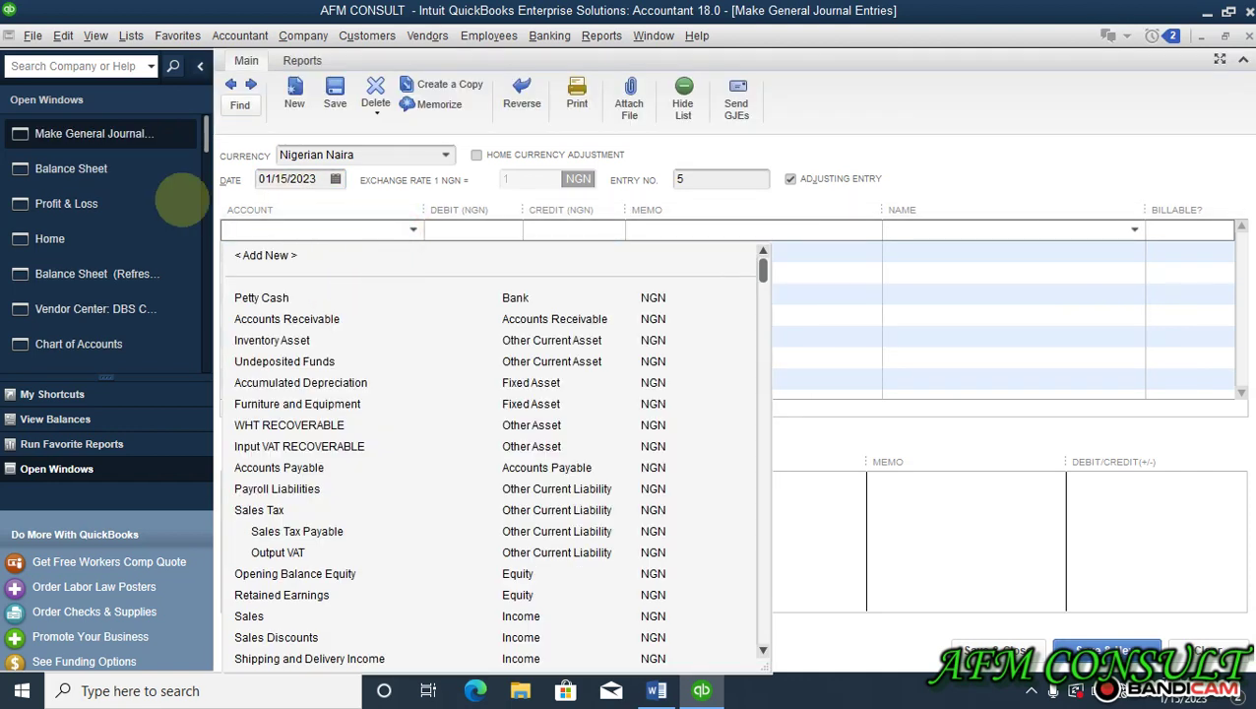
left_click(159, 168)
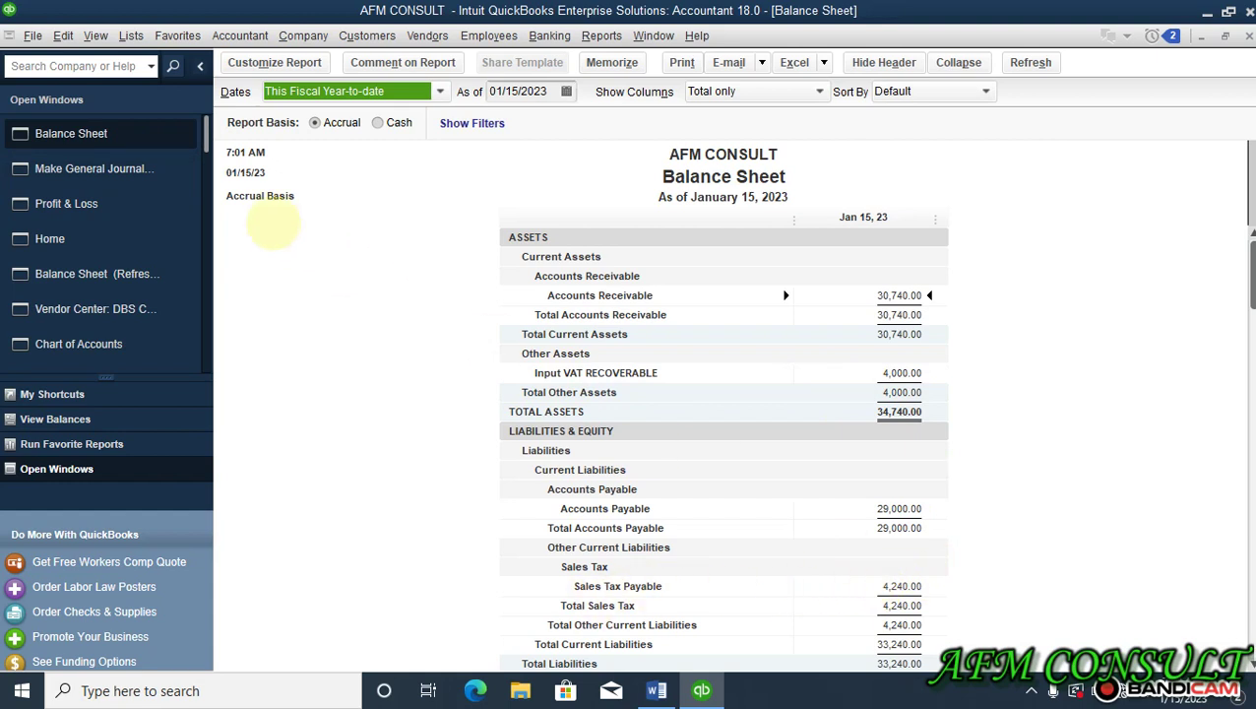
left_click(133, 170)
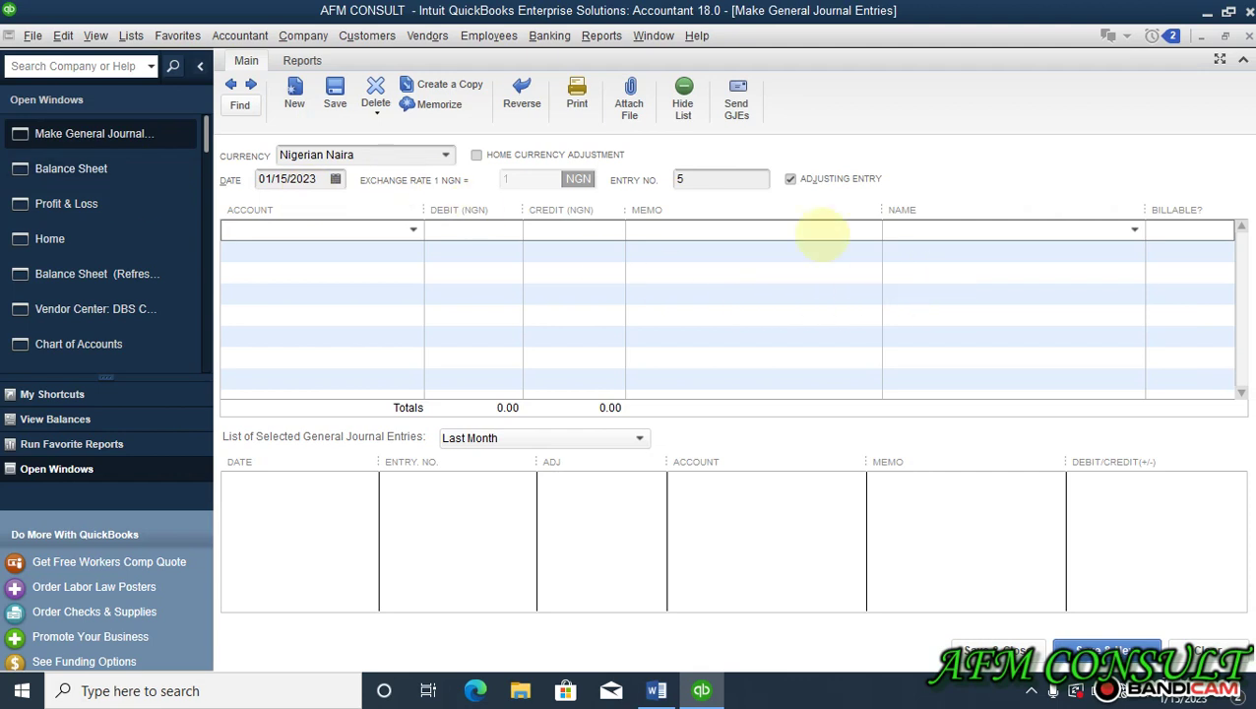
Set the account on the journal entry's second line to Input VAT RECOVERABLE.
left_click(413, 251)
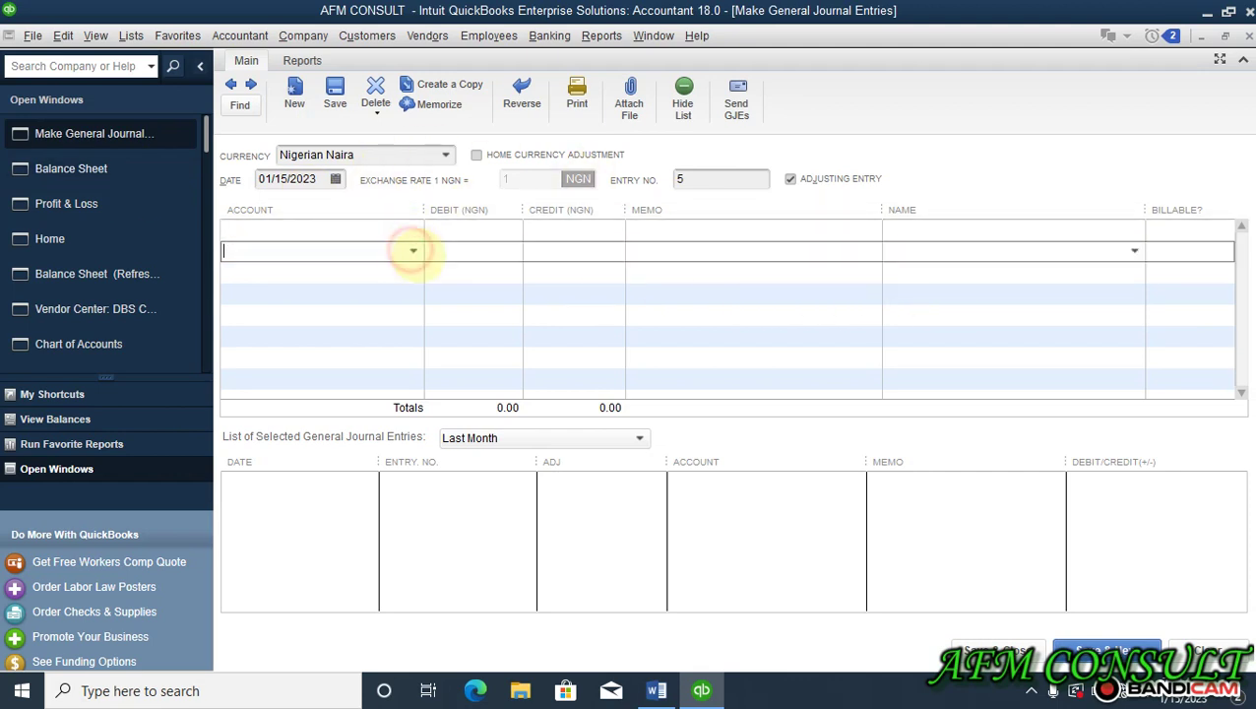
left_click(412, 250)
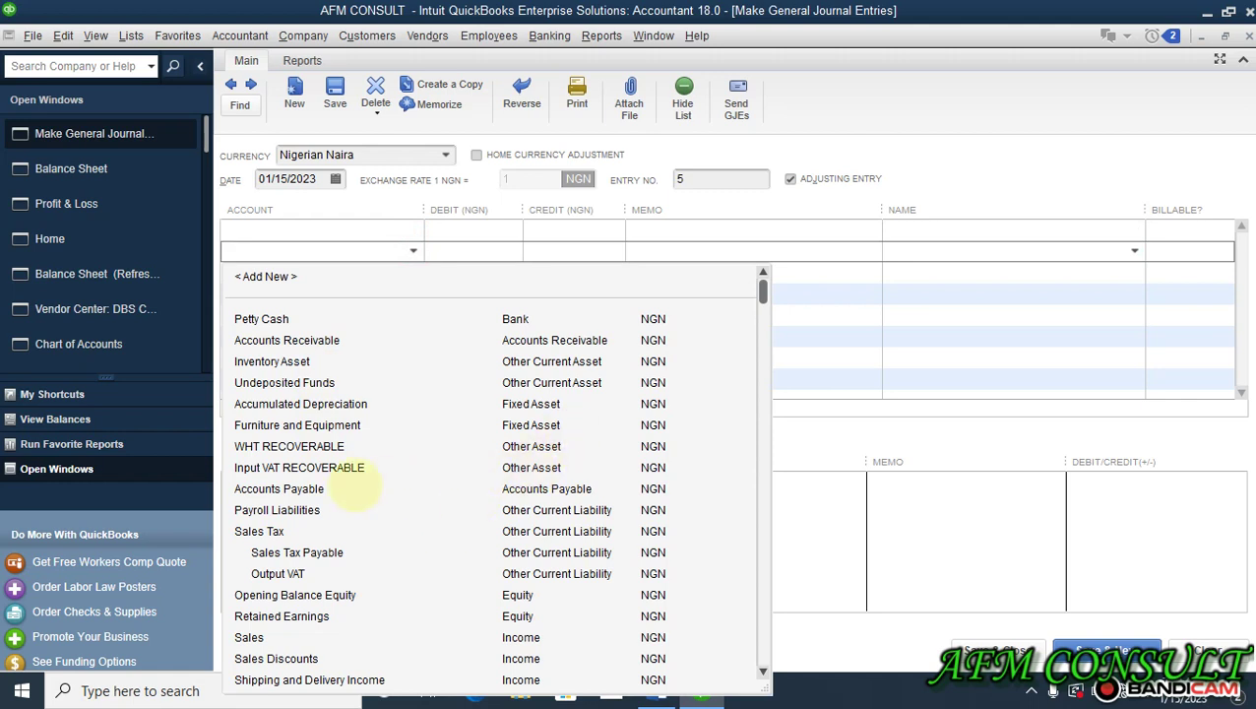
left_click(313, 466)
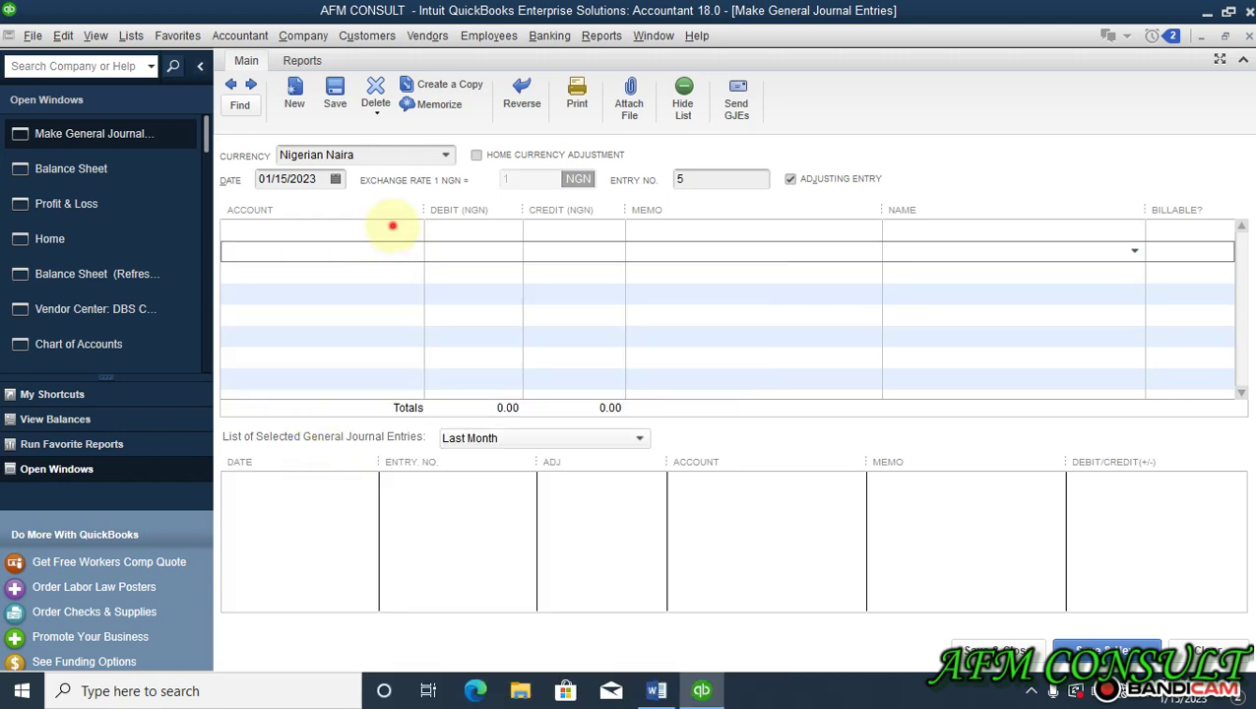
Check the tax accounts on the open Balance Sheet and set the journal entry's first-line account to Sales Tax Payable.
left_click(408, 227)
left_click(412, 229)
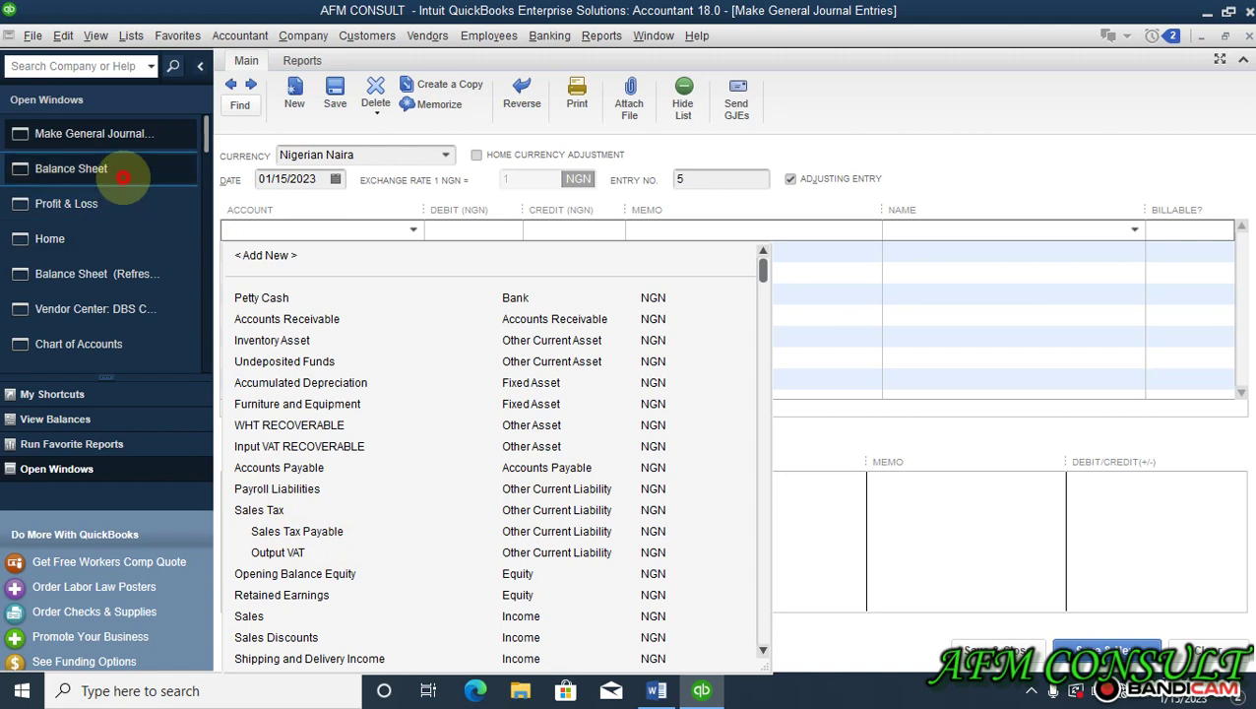
left_click(84, 168)
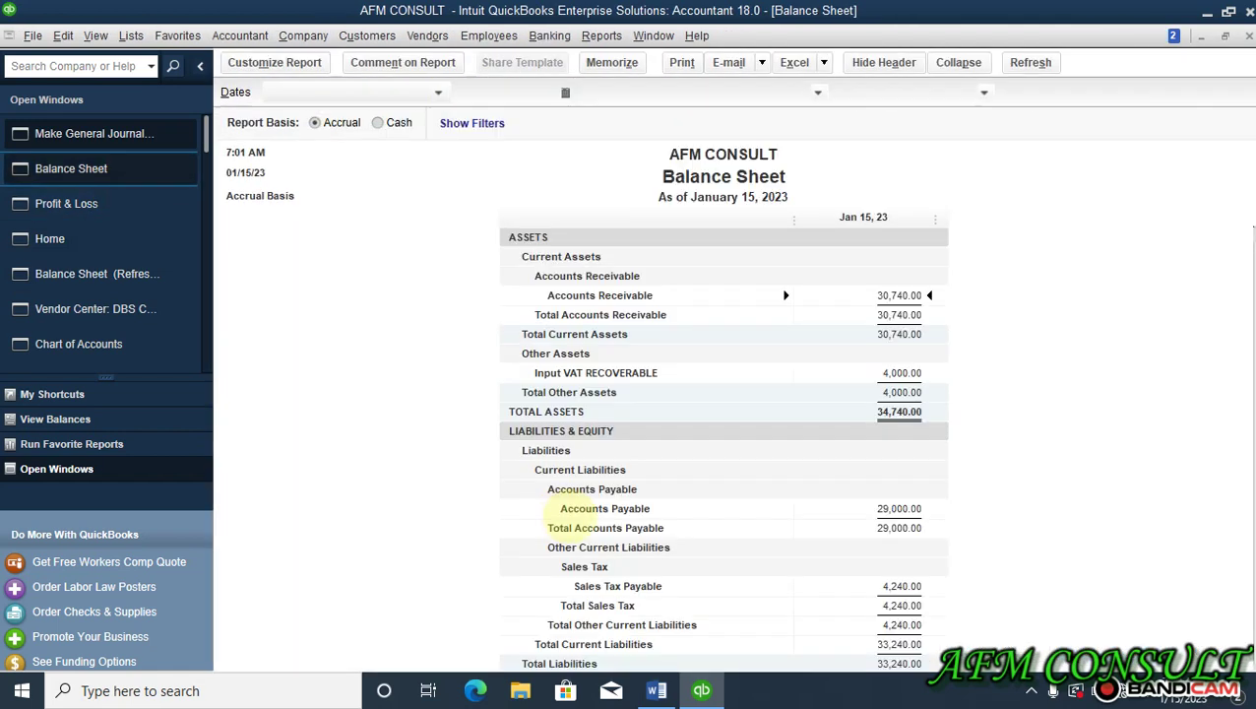
left_click(74, 169)
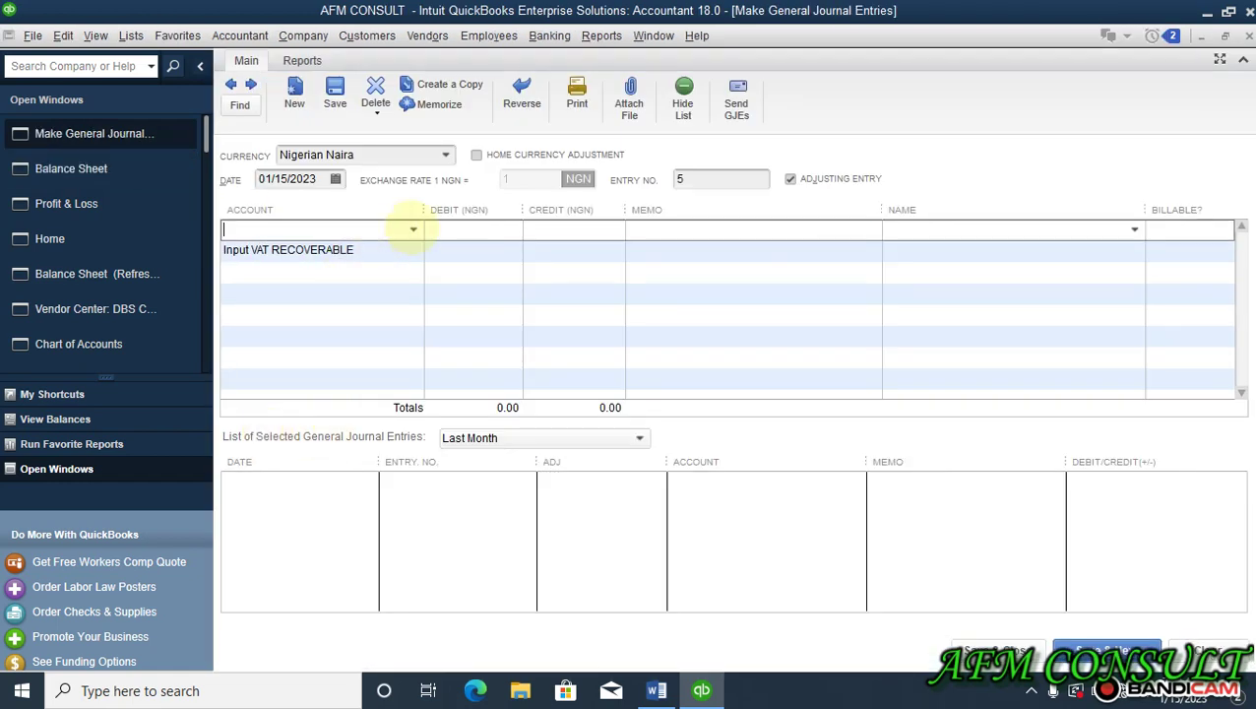
left_click(413, 230)
left_click(295, 528)
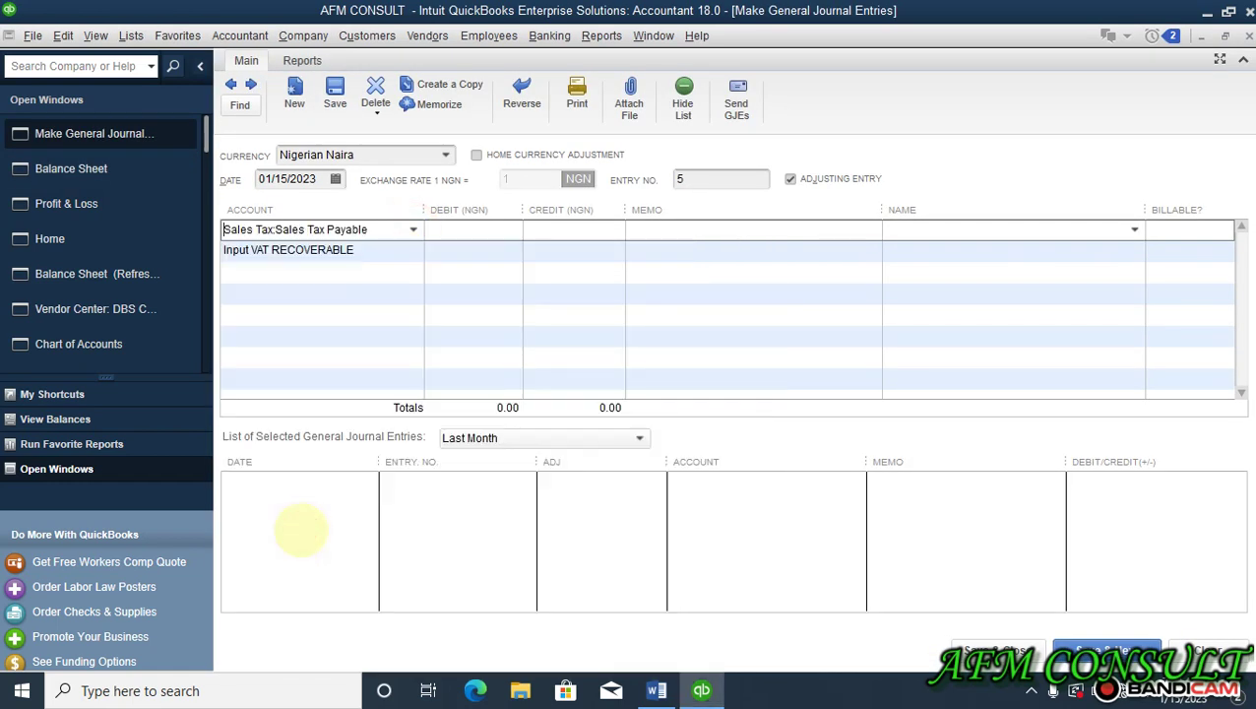
Enter a 4000 debit for Sales Tax Payable and a 4000 credit for Input VAT RECOVERABLE.
left_click(458, 228)
type("4000")
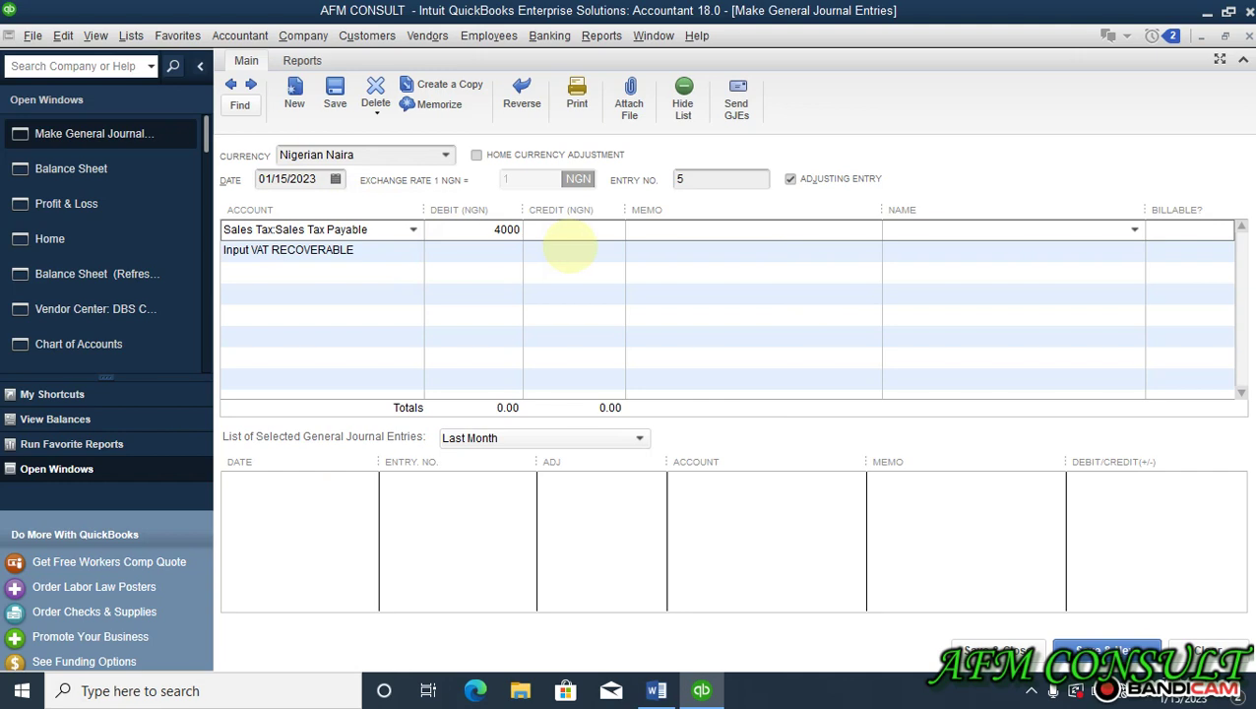
left_click(571, 247)
type("4000")
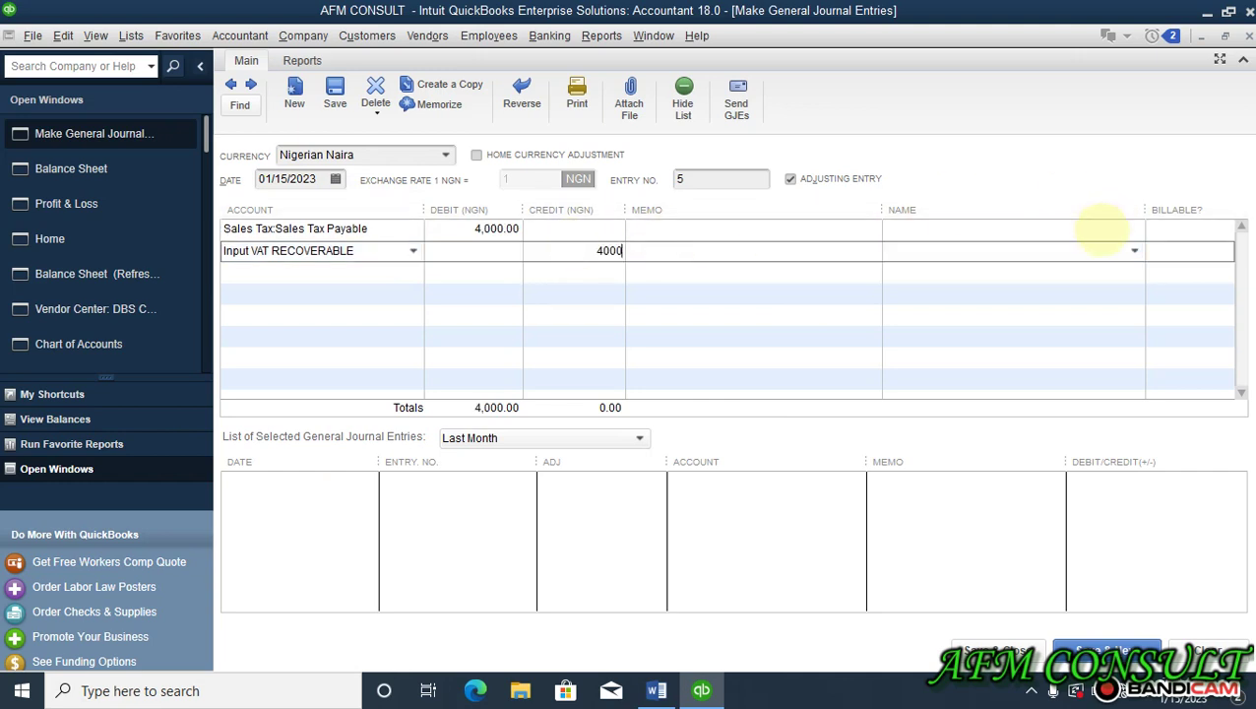
Assign FIRS as the name on both journal lines, and save and close the entry.
left_click(1098, 232)
left_click(1134, 230)
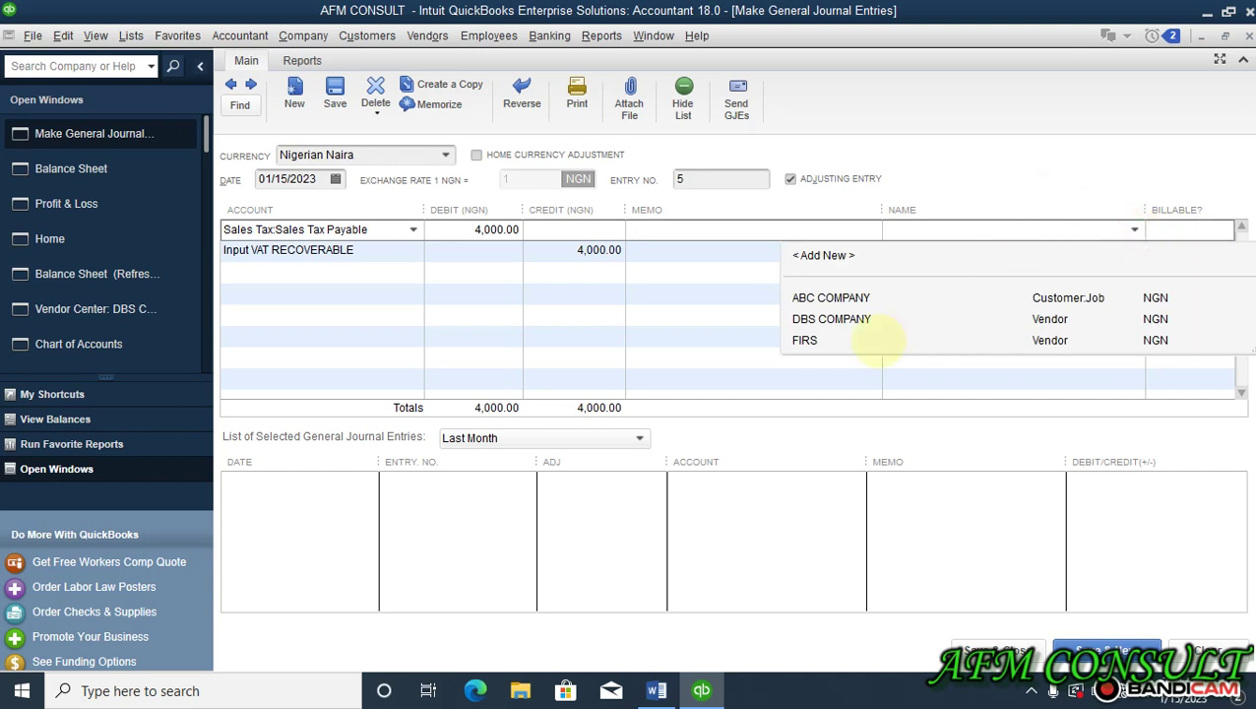
left_click(805, 339)
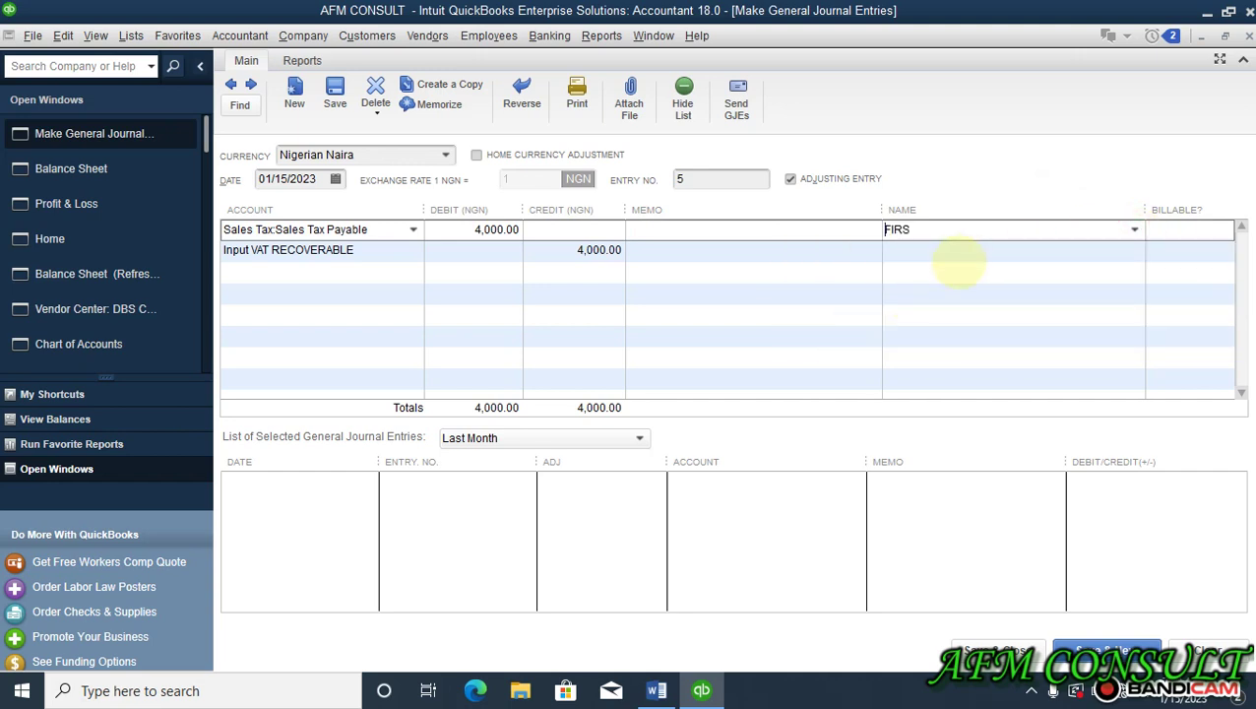
left_click(960, 261)
left_click(1130, 251)
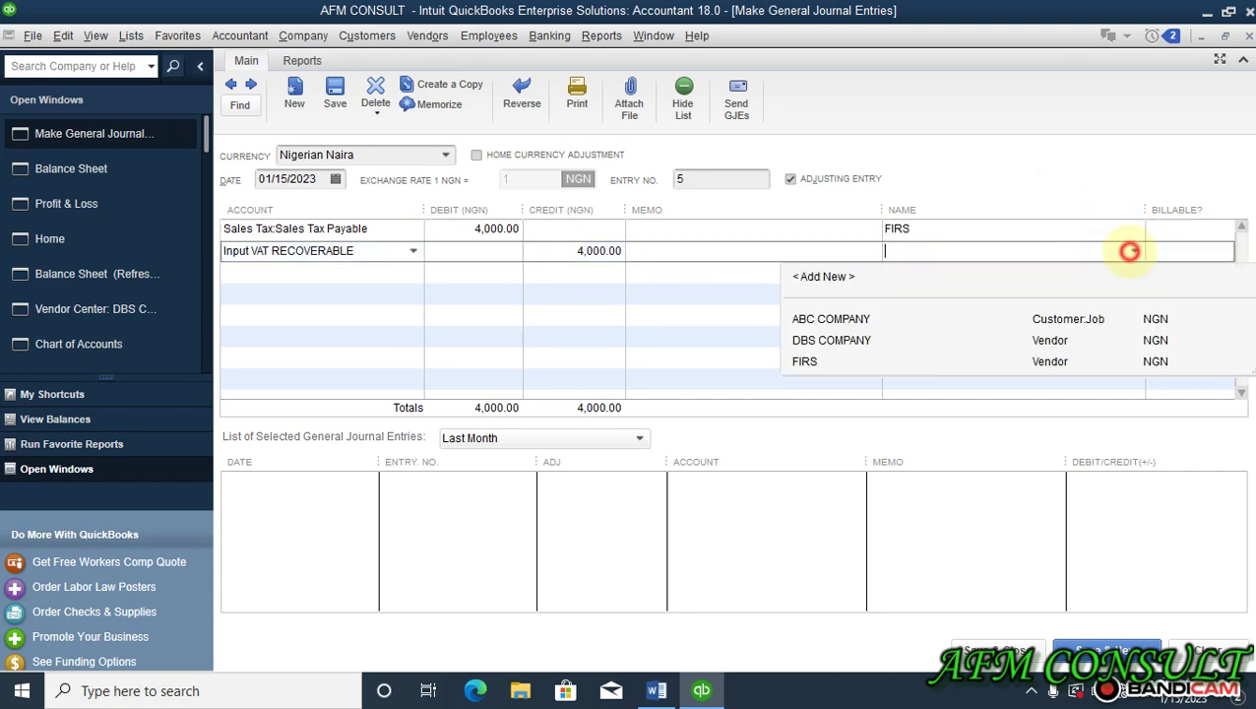
left_click(816, 358)
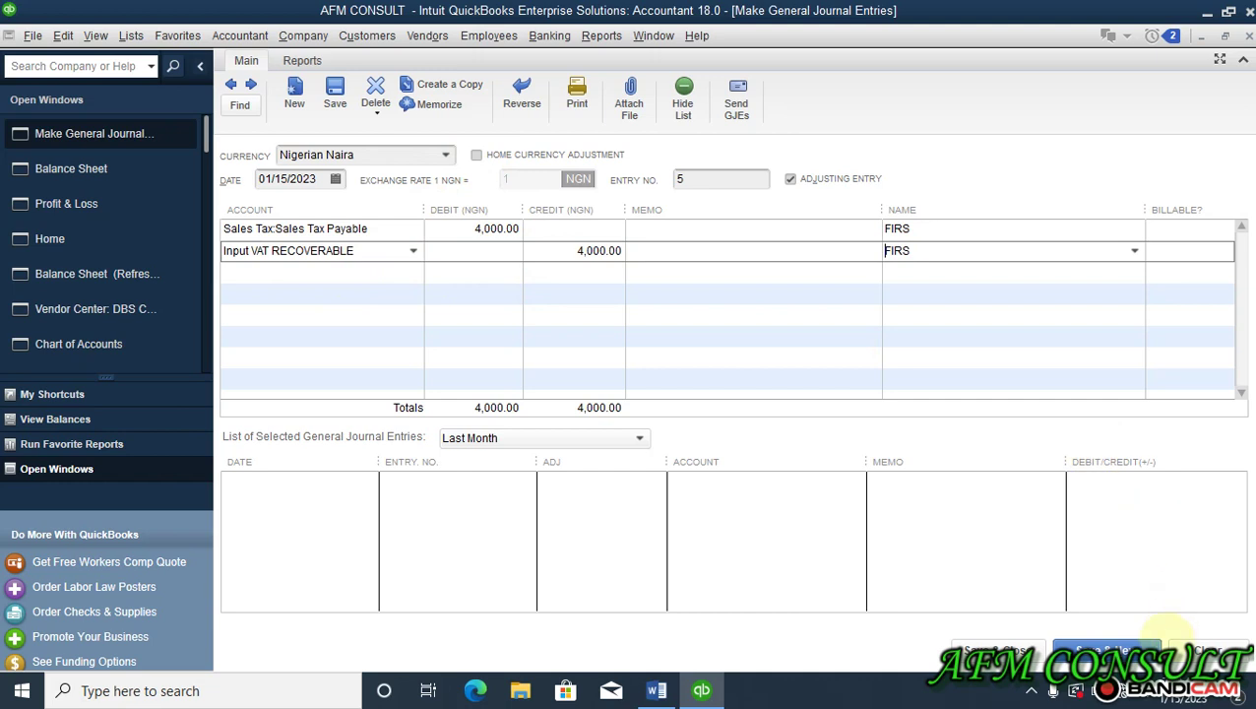
left_click(1015, 649)
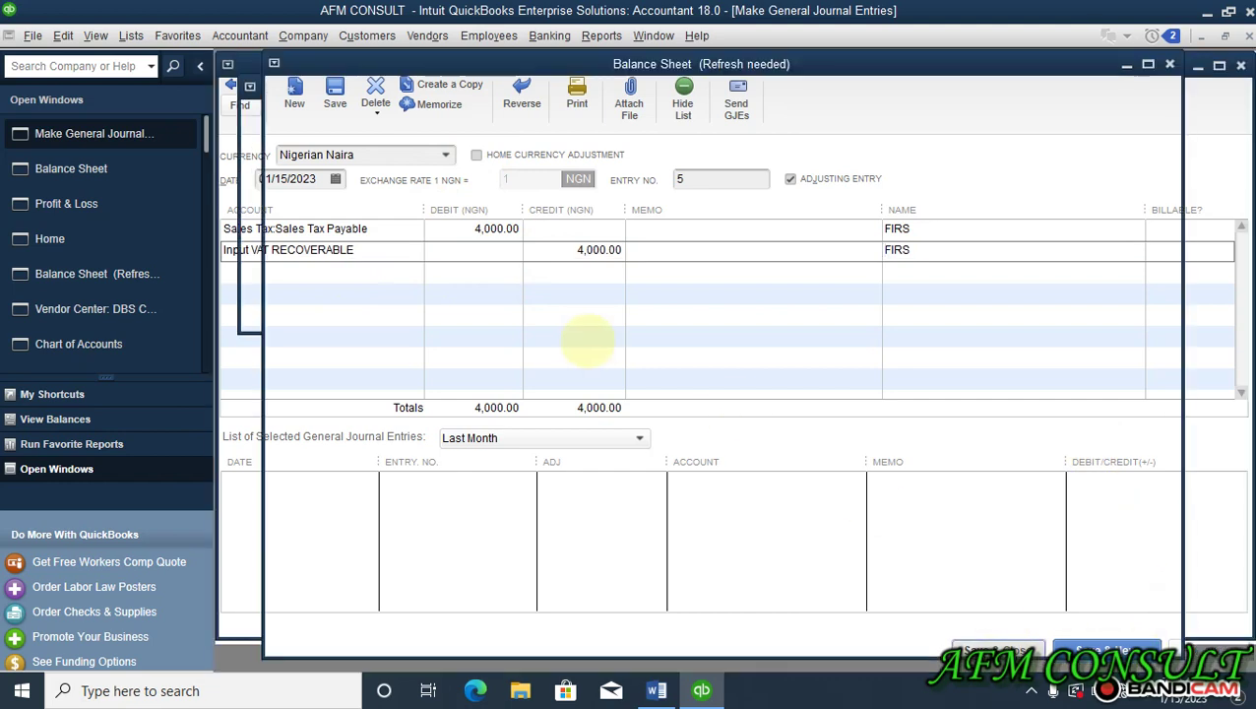
Review the VAT balances on the Balance Sheet and the non-recoverable VAT entries in the Word illustration, returning to QuickBooks.
left_click(355, 255)
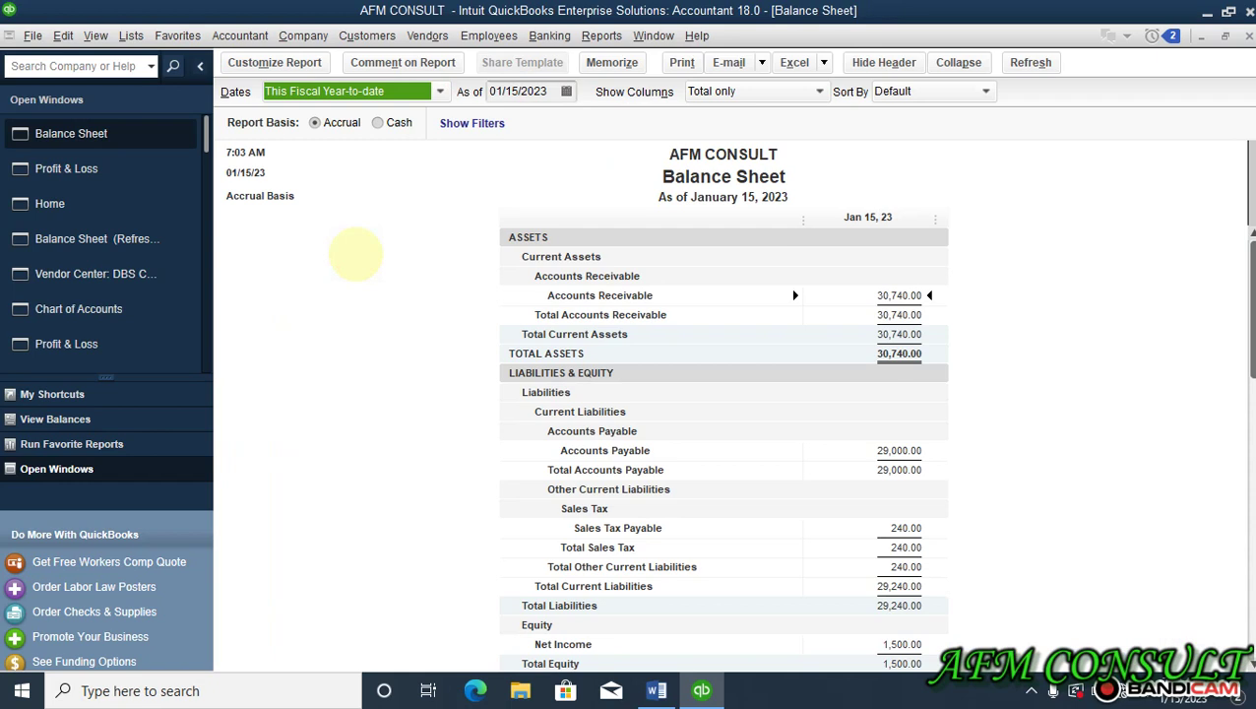
scroll(734, 476, "down", 1)
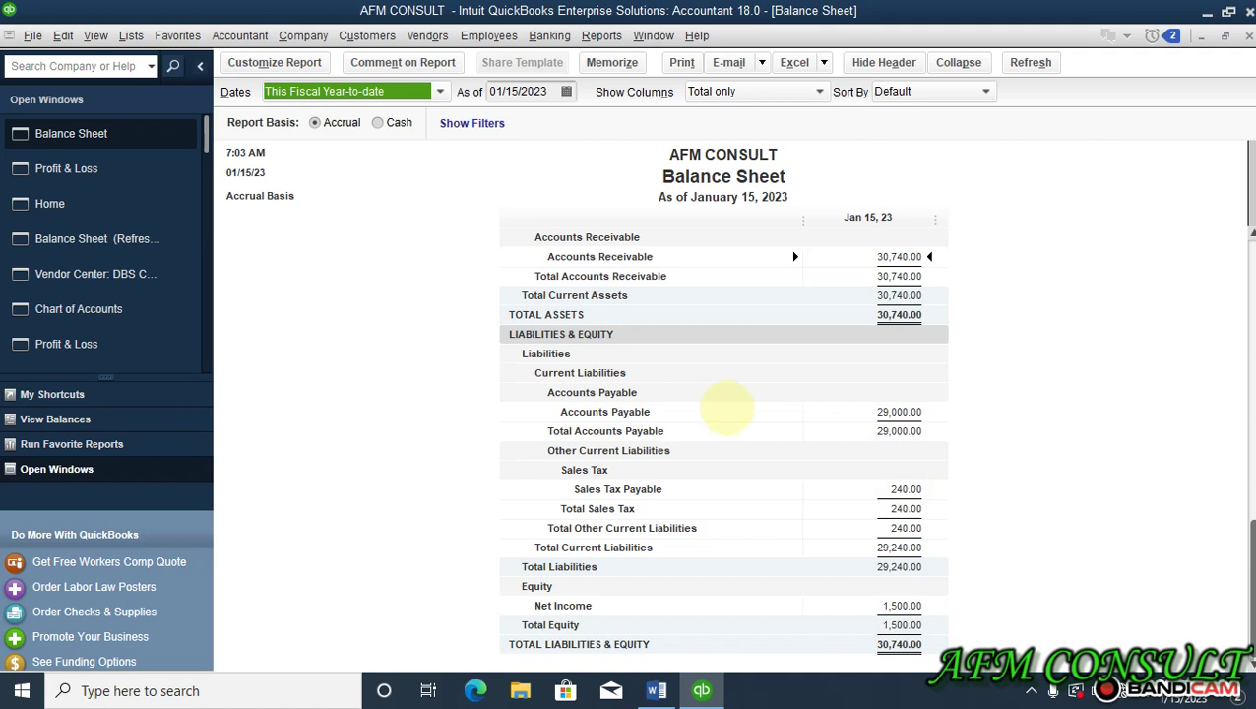
left_click(656, 690)
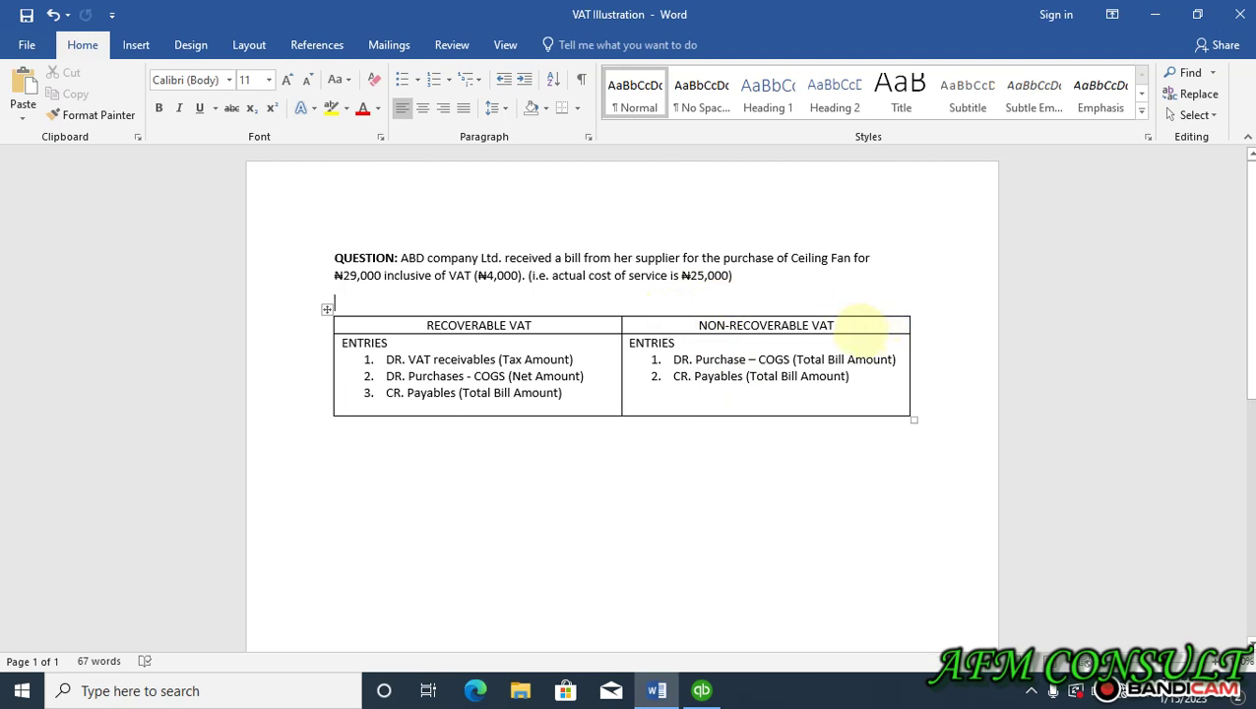
left_click(859, 329)
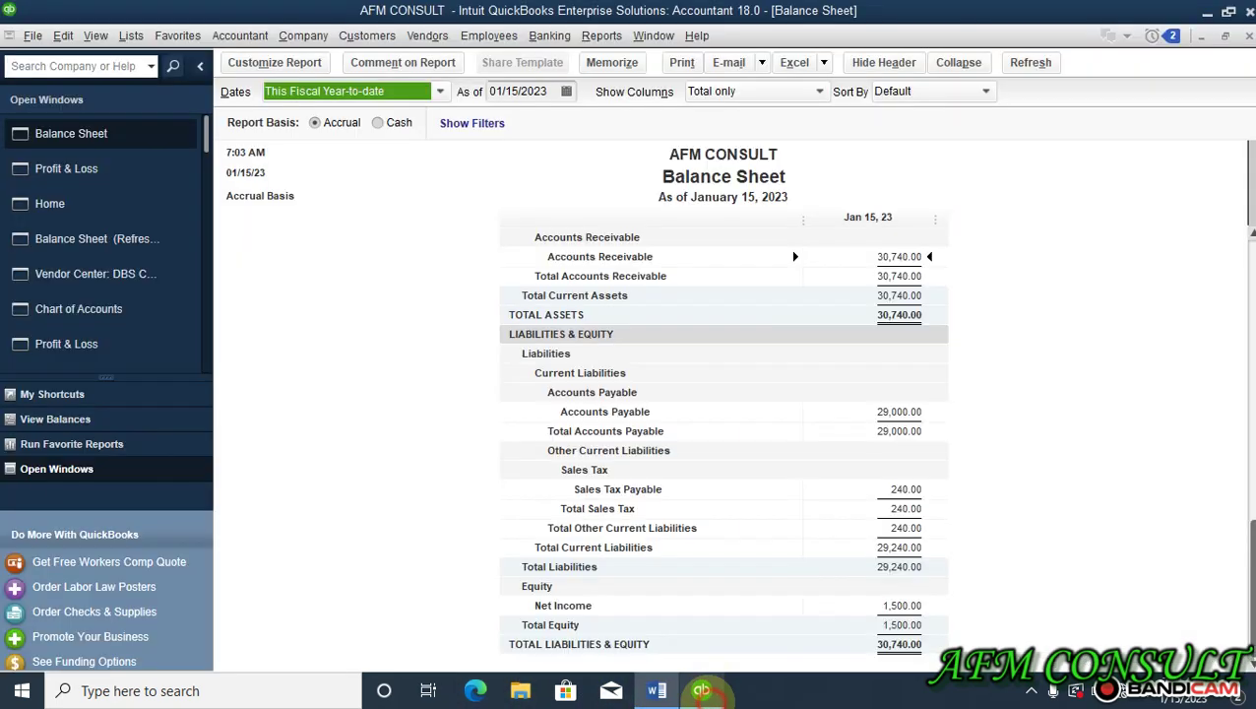
left_click(702, 690)
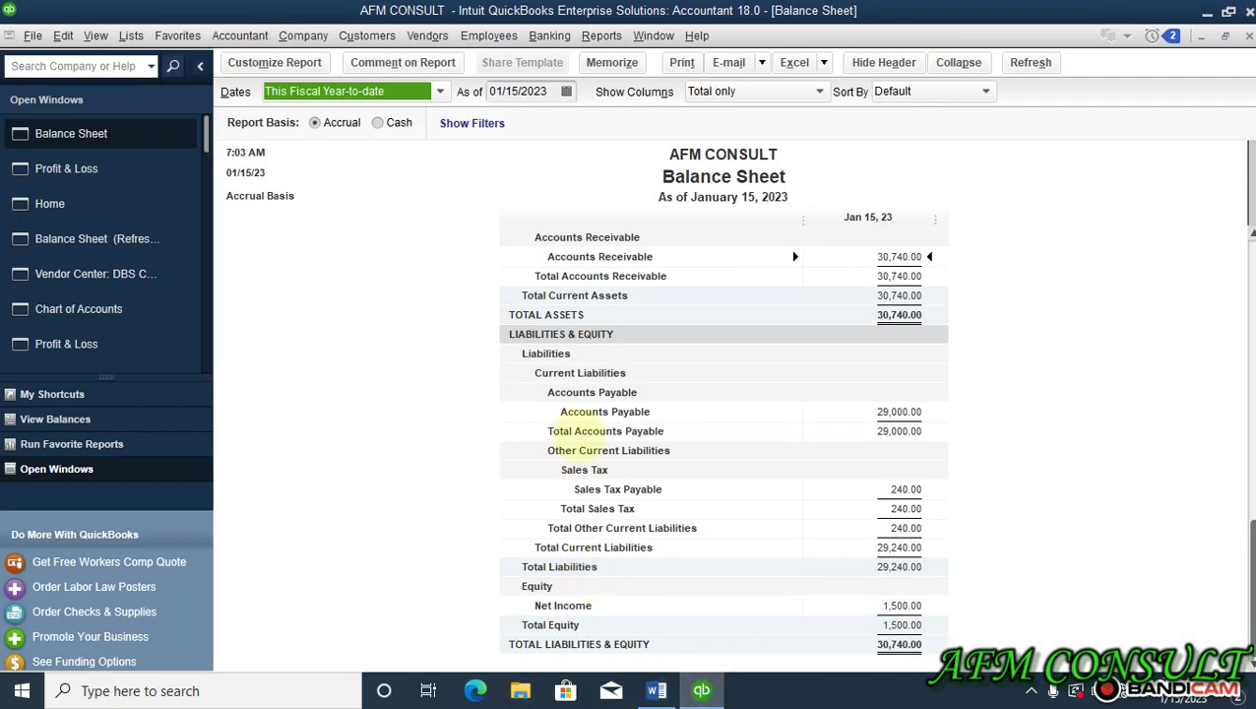
Start a new vendor bill from the home page for DBS COMPANY.
left_click(74, 203)
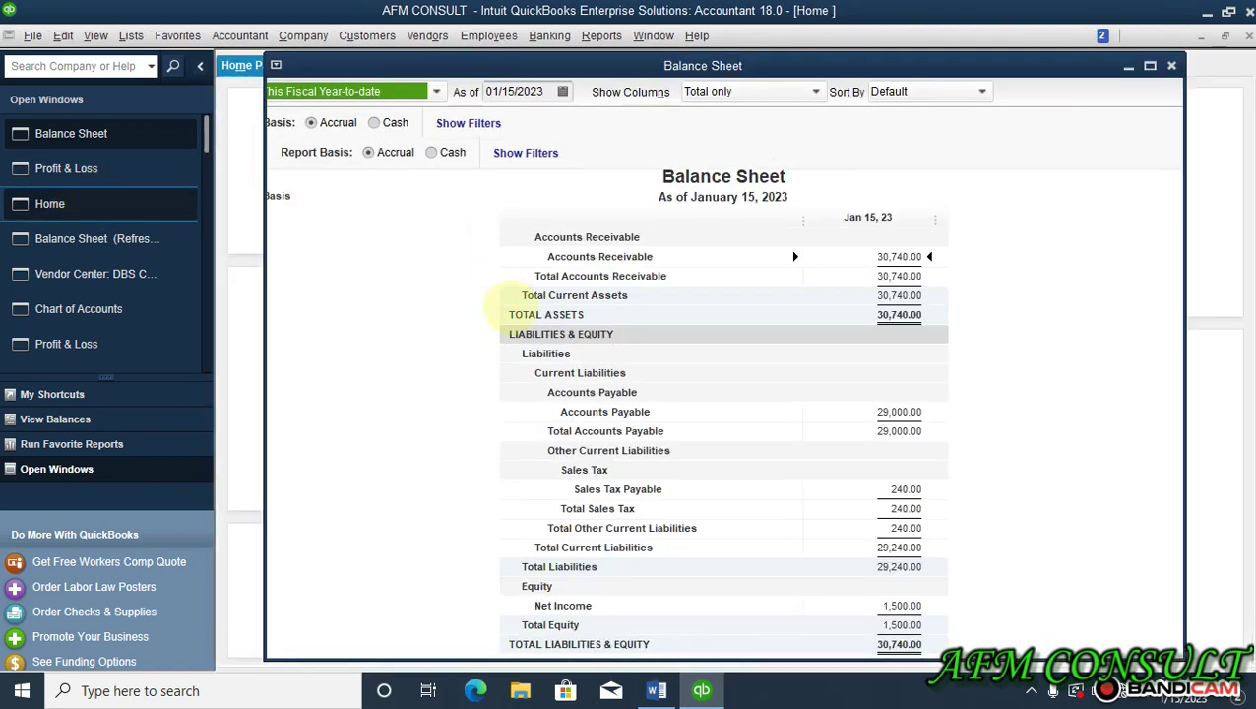
left_click(431, 207)
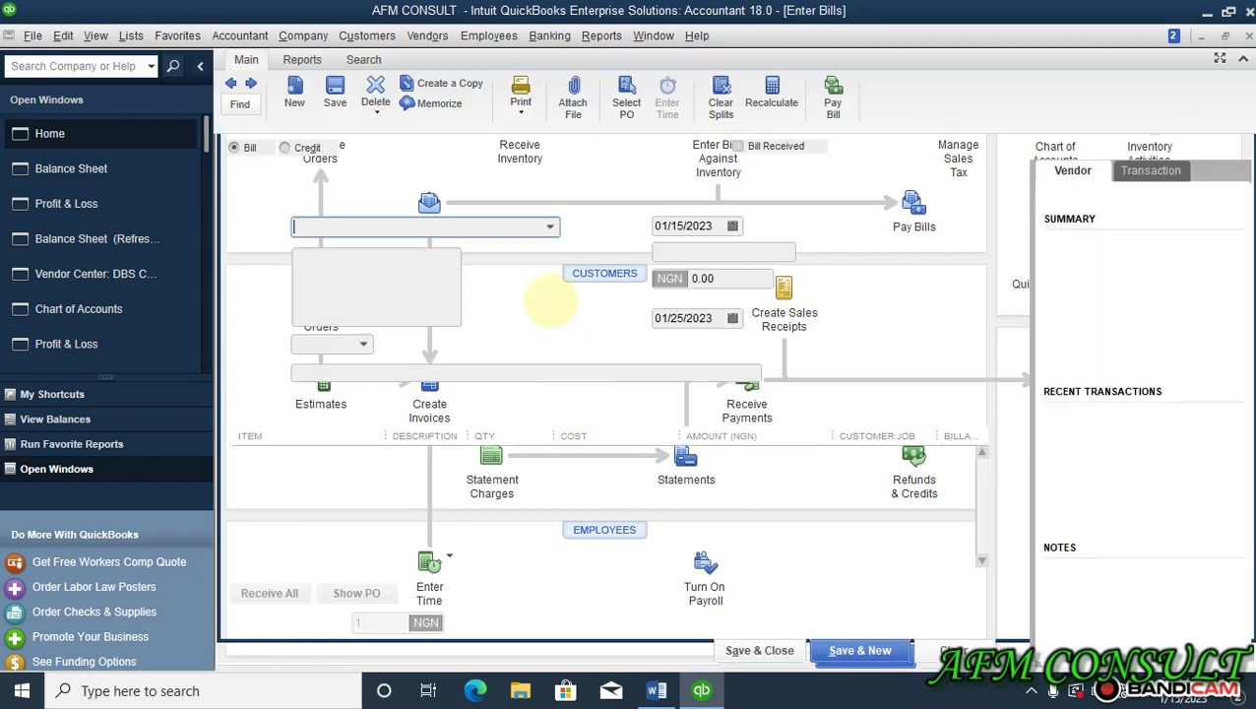
left_click(550, 227)
left_click(389, 294)
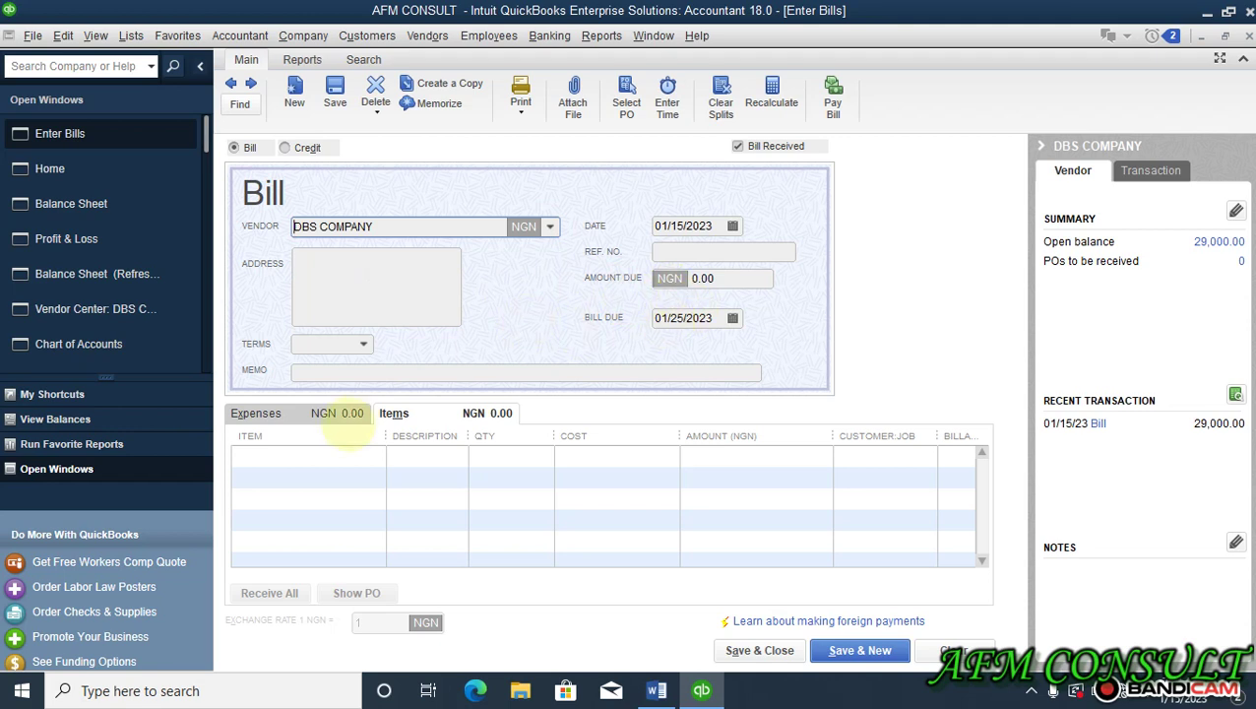
Add the Ceiling Fan item at a cost of 29,000 without updating the item record, and save and close the bill.
left_click(363, 455)
left_click(375, 455)
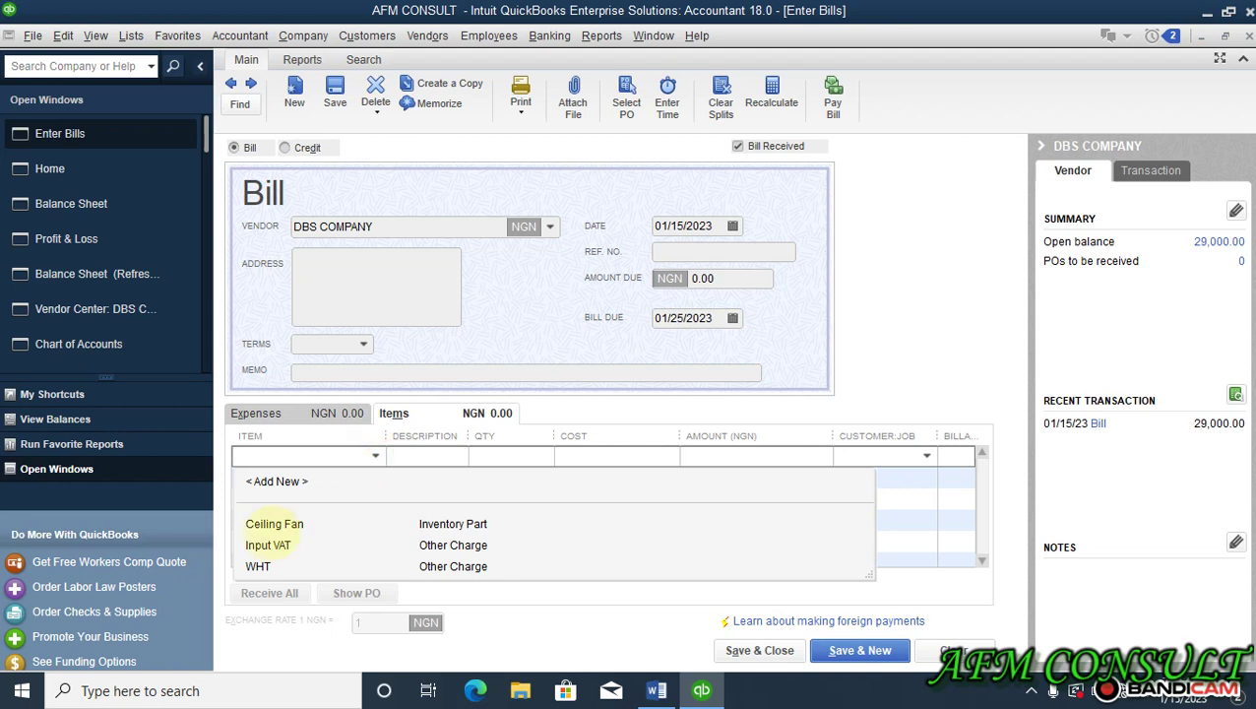
left_click(274, 524)
left_click(654, 456)
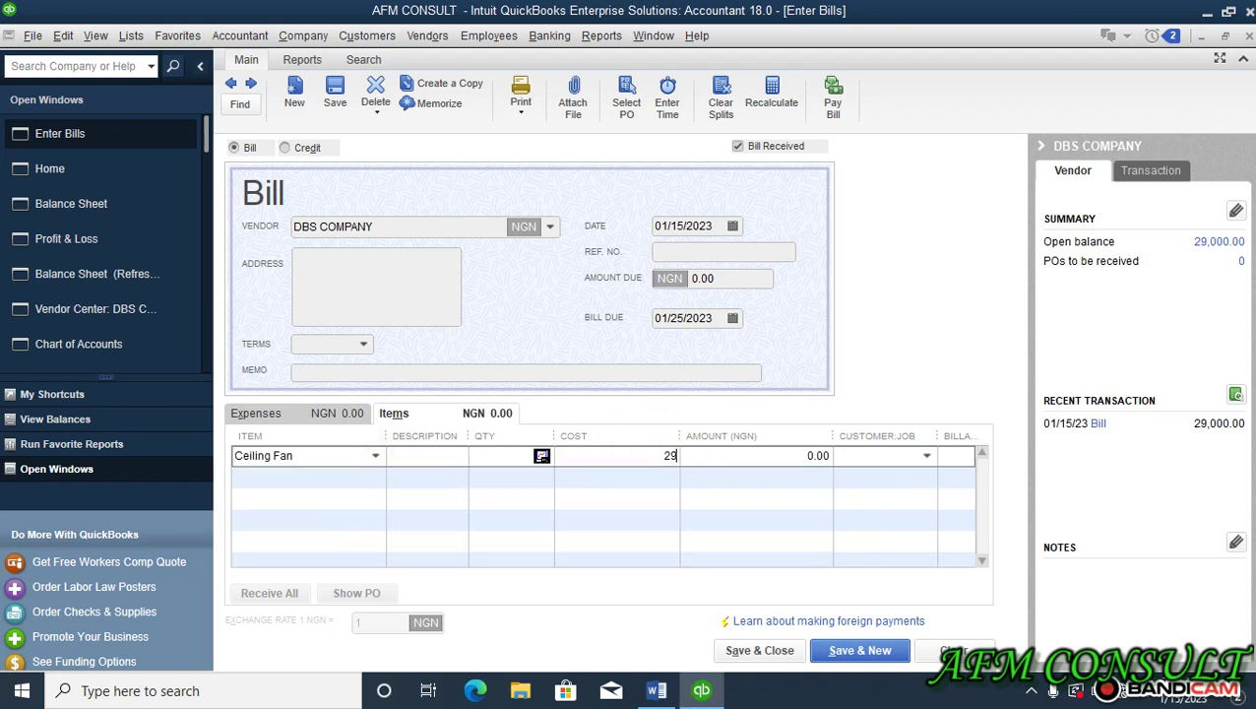
key("Tab")
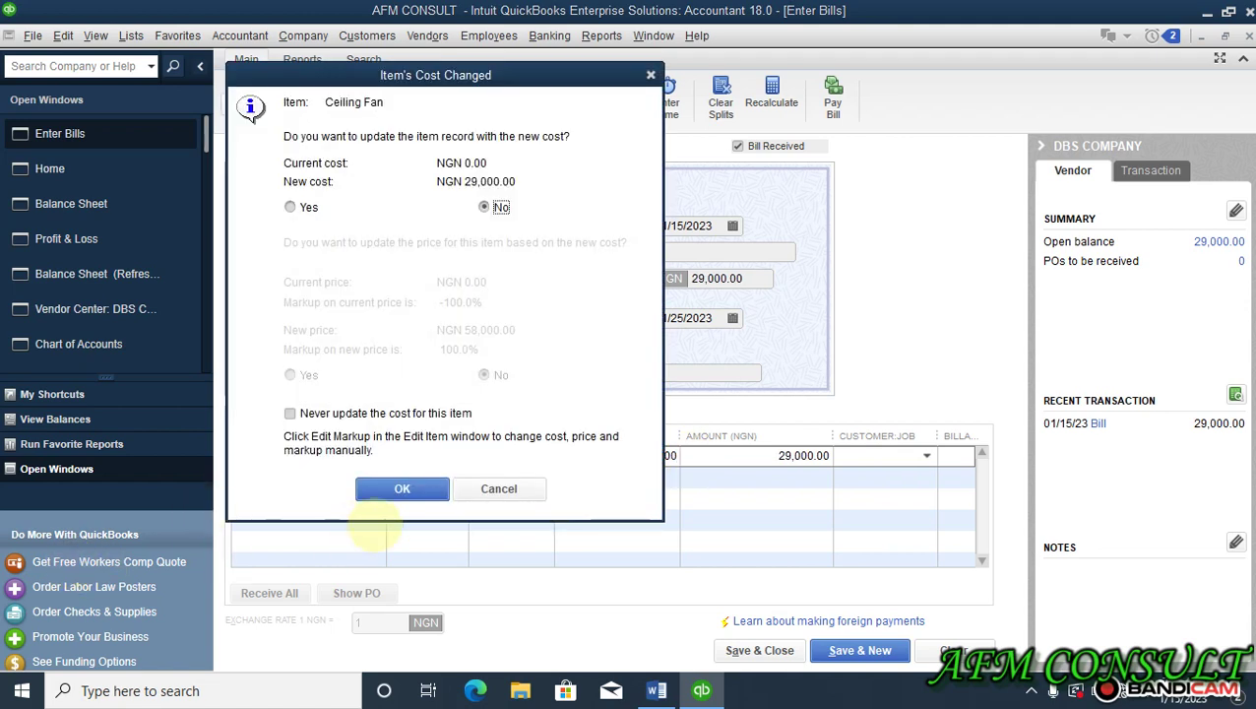
left_click(388, 500)
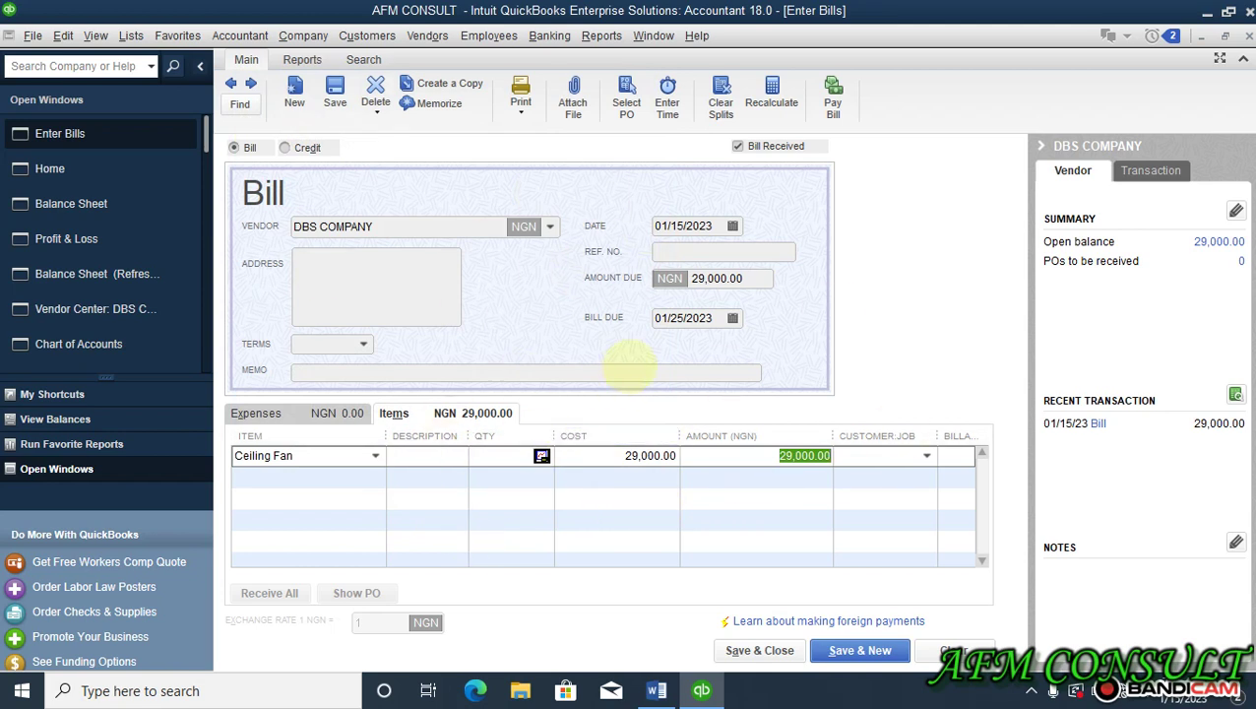
left_click(747, 651)
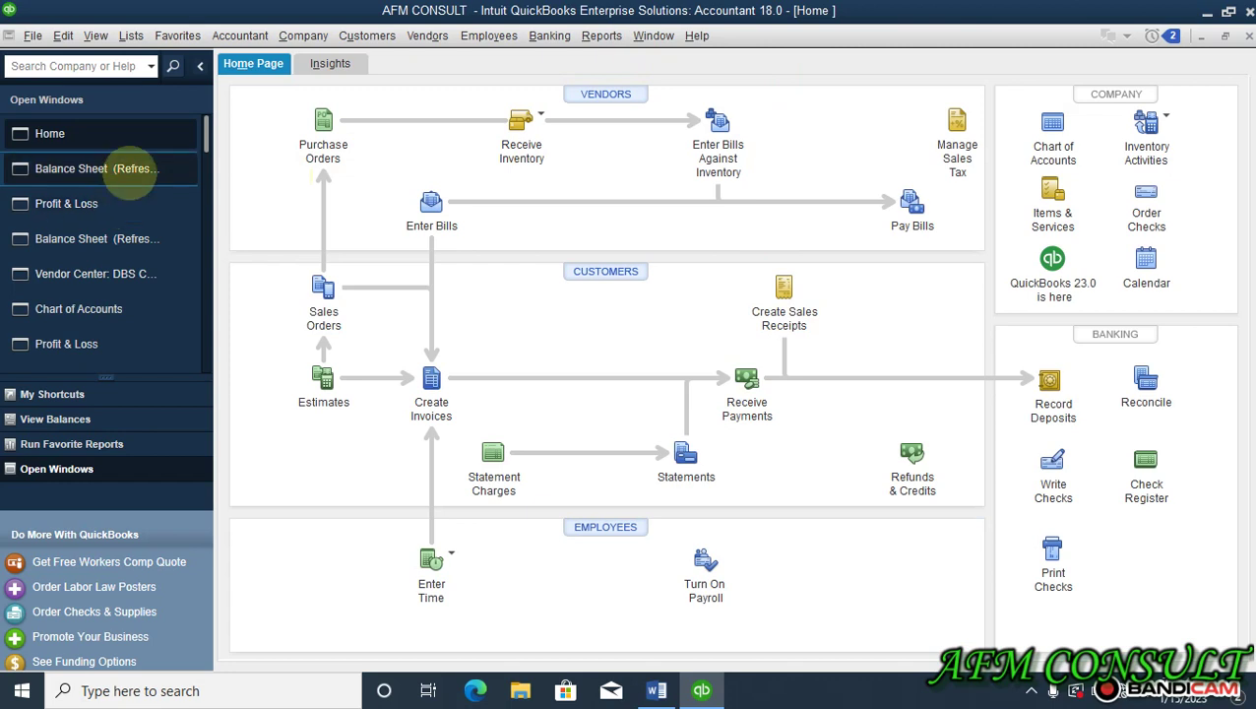
Review inventory asset, accounts payable and sales tax payable on the refreshed Balance Sheet.
left_click(126, 168)
left_click(356, 251)
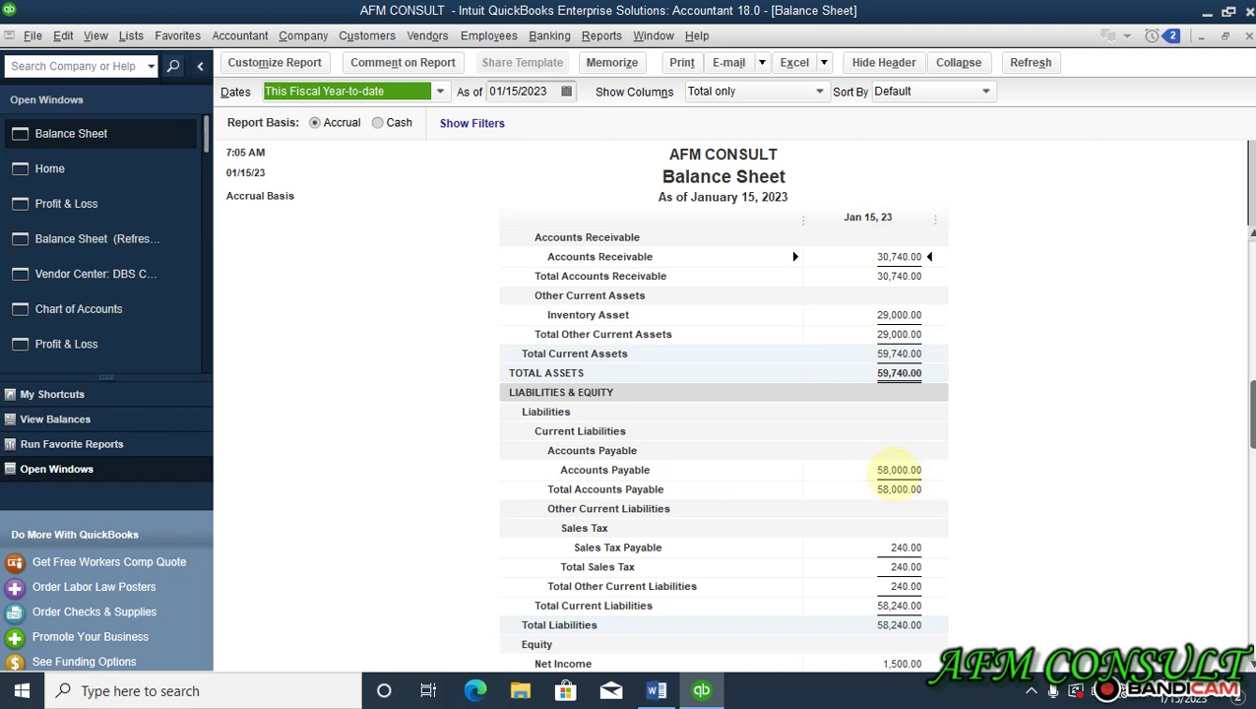
scroll(898, 480, "down", 1)
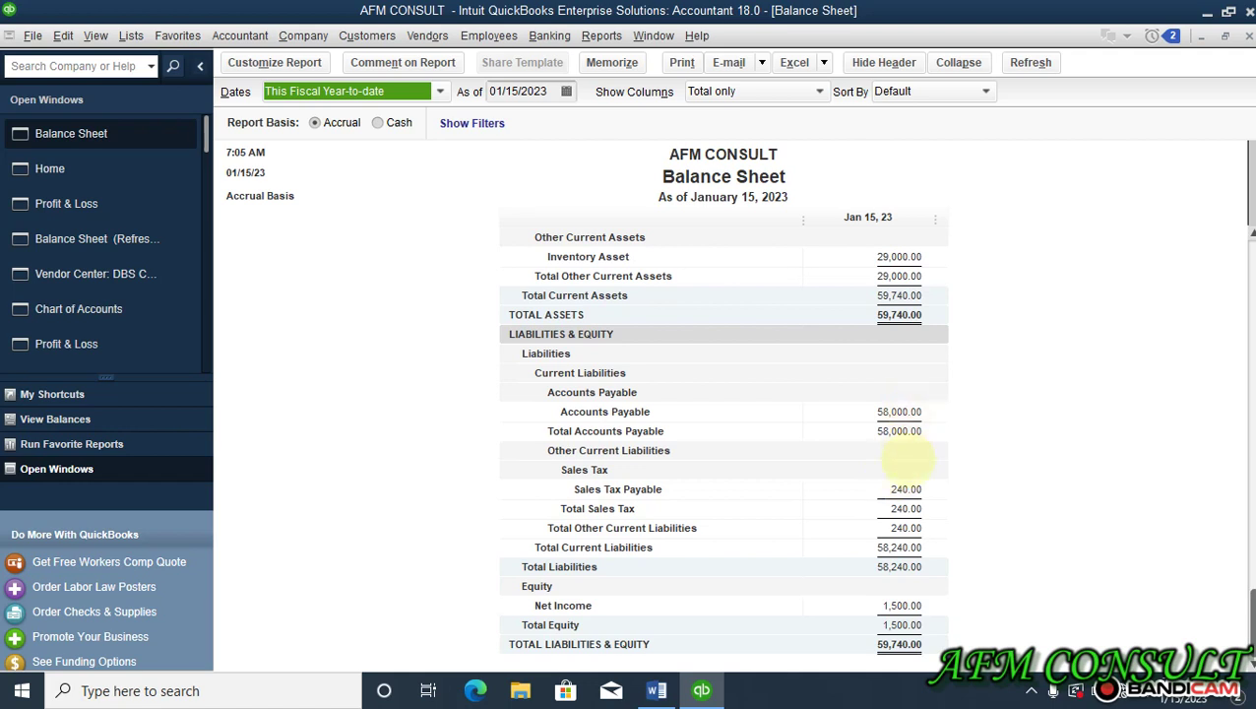
scroll(898, 552, "up", 2)
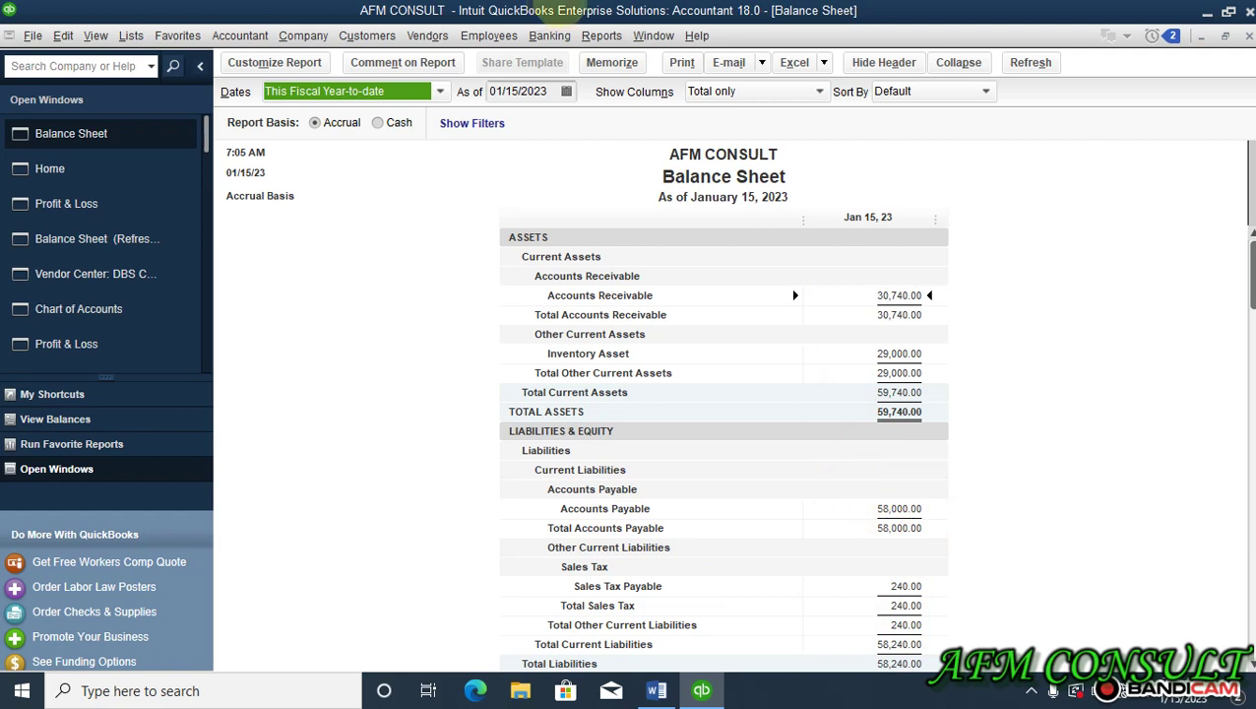
Run the Inventory Valuation Summary report to check the Ceiling Fan's stock and value, and go back to the home page.
left_click(601, 35)
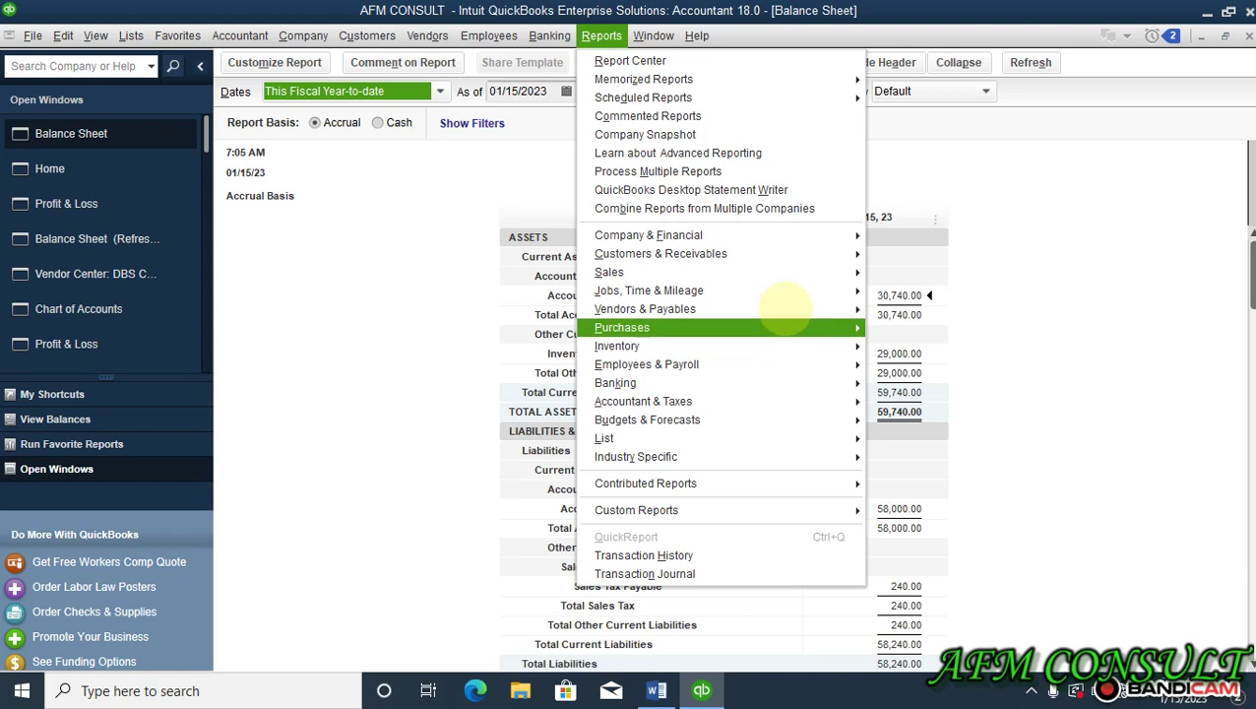
mouse_move(826, 253)
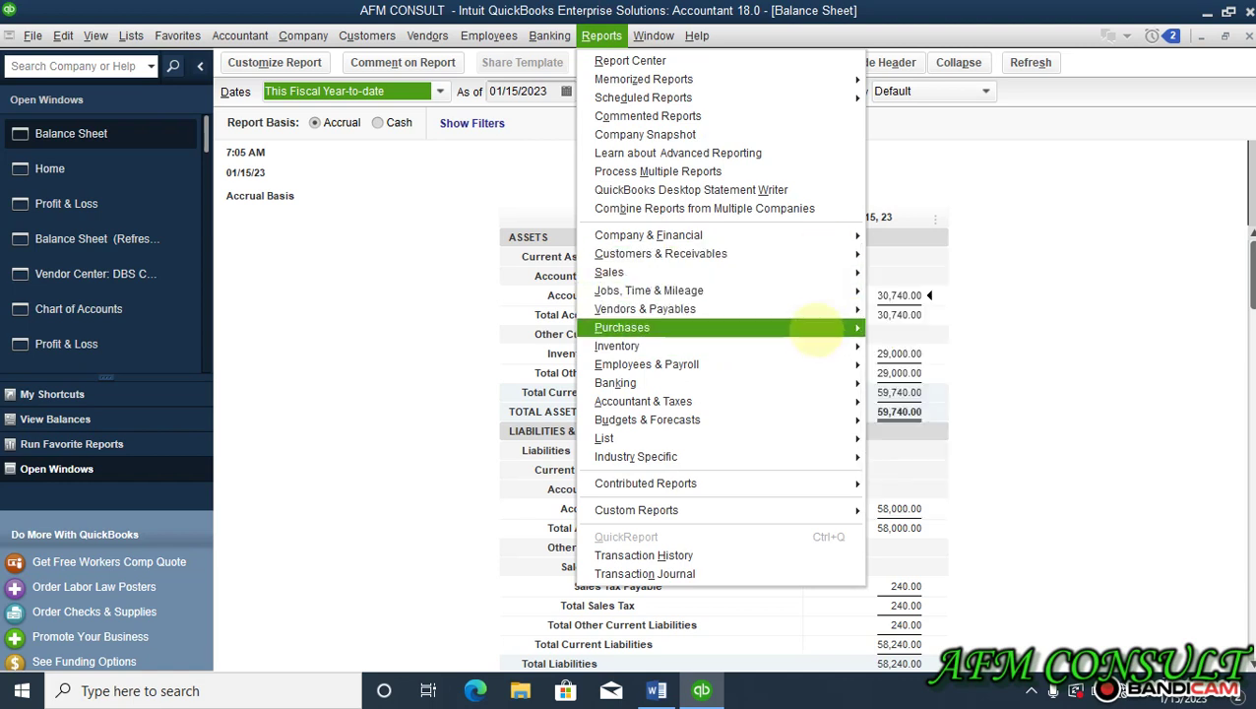
mouse_move(853, 349)
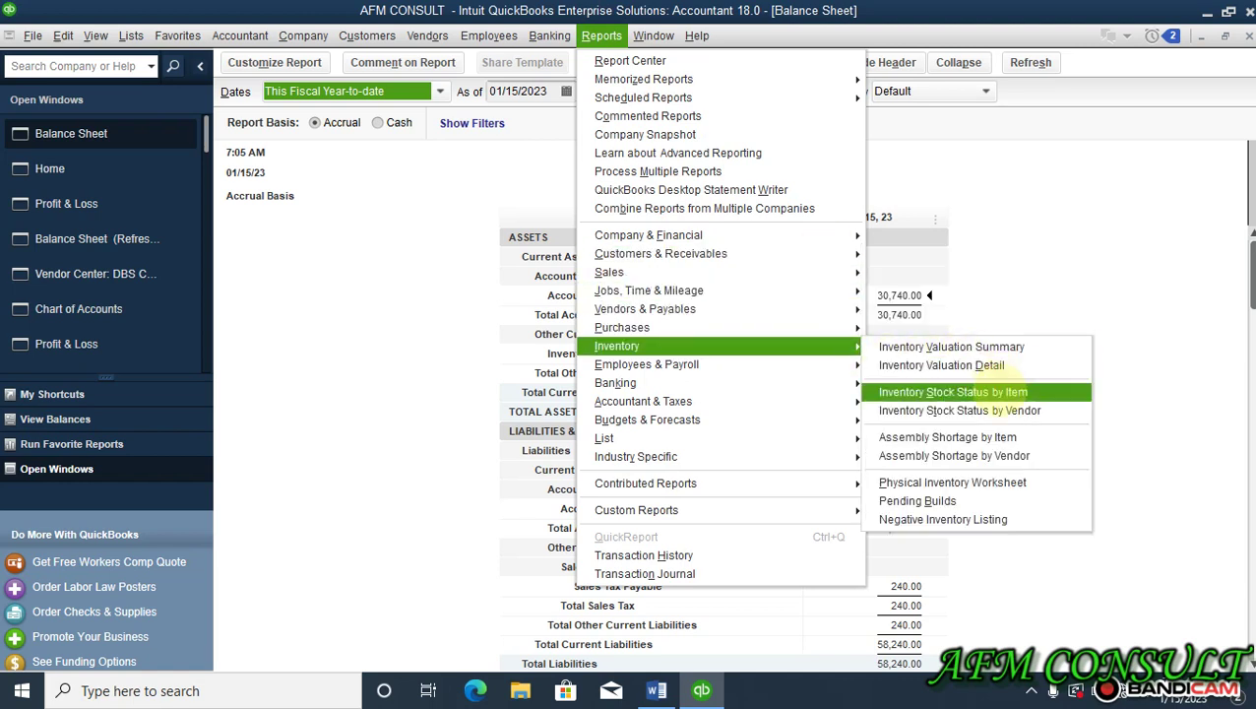
left_click(1005, 350)
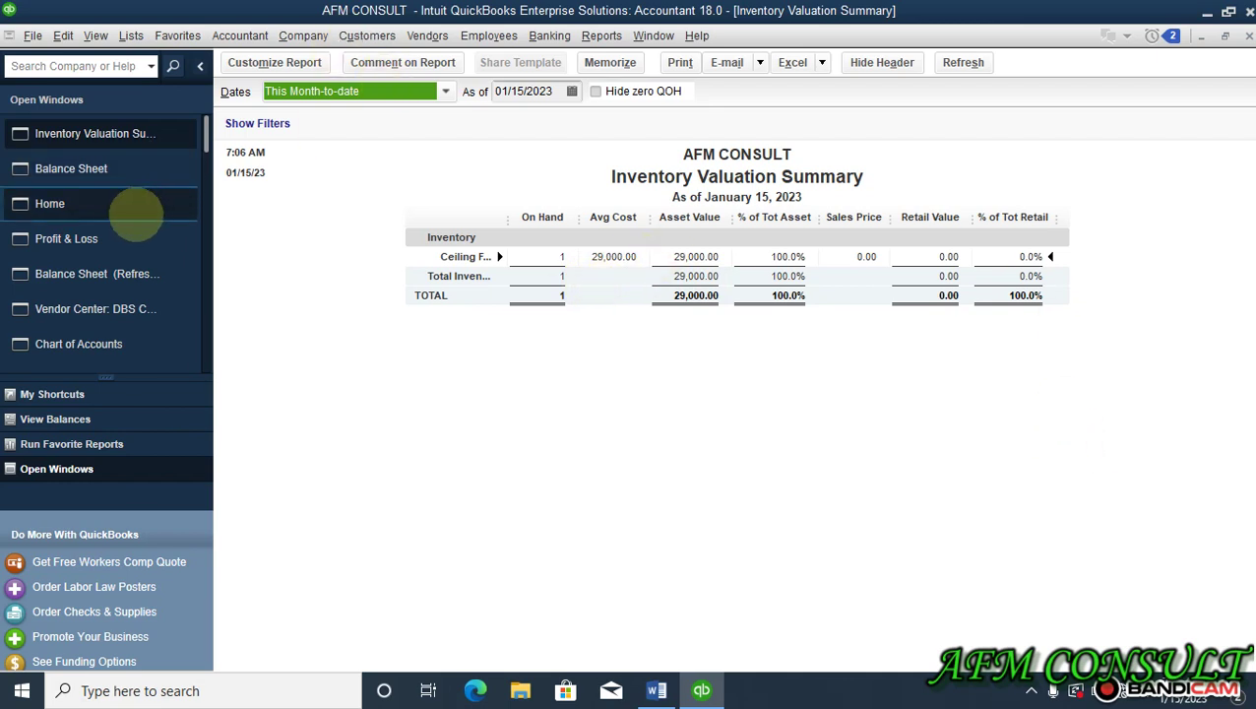
left_click(118, 202)
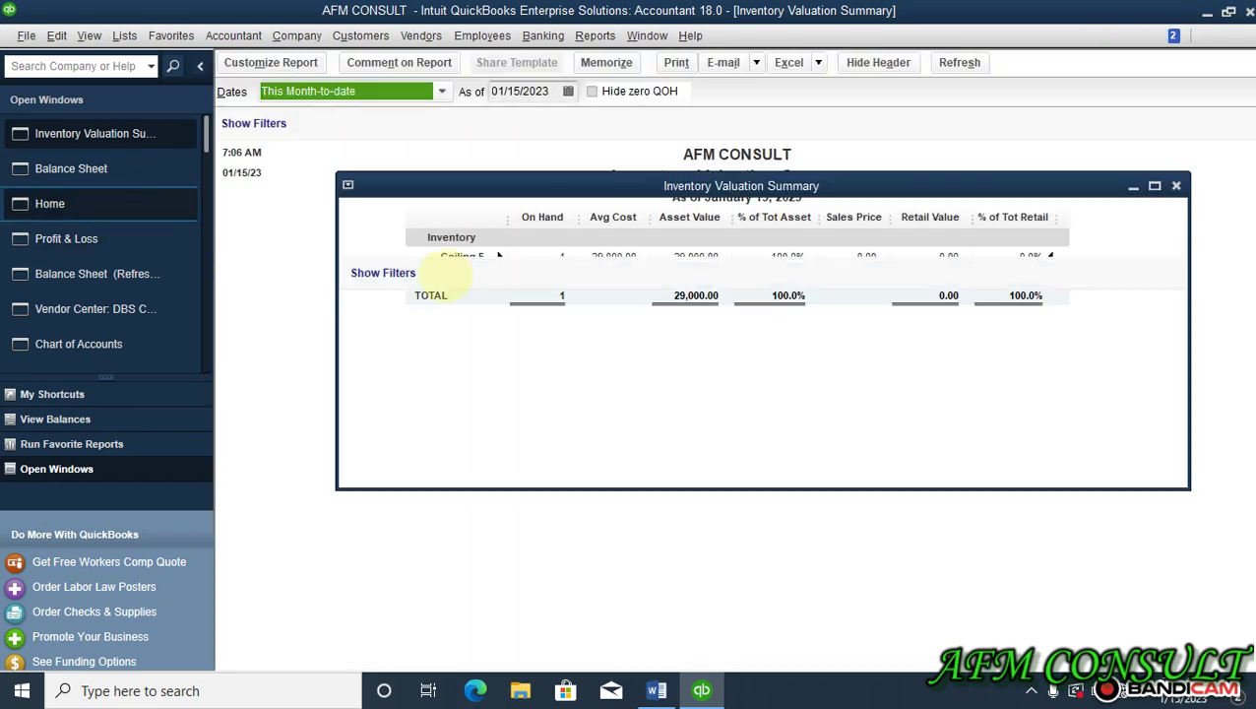
Start a customer invoice for ABC COMPANY and add the Ceiling Fan item to its first line.
left_click(433, 382)
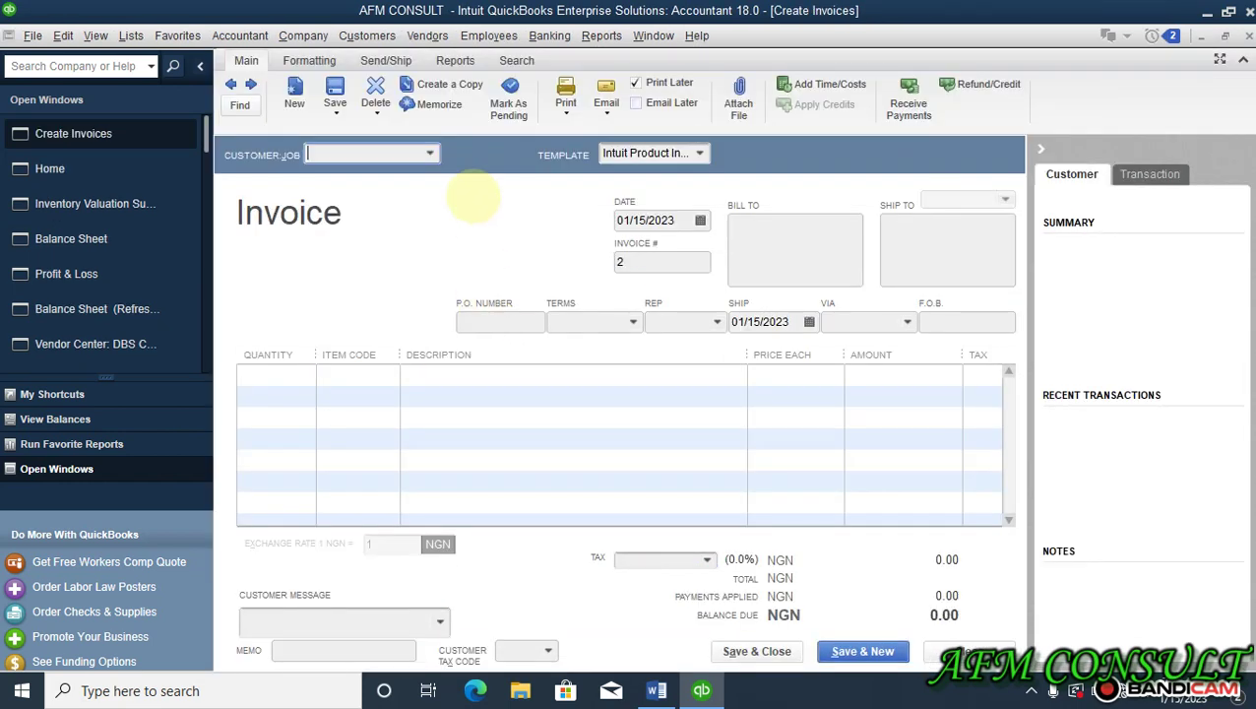
left_click(430, 153)
left_click(374, 219)
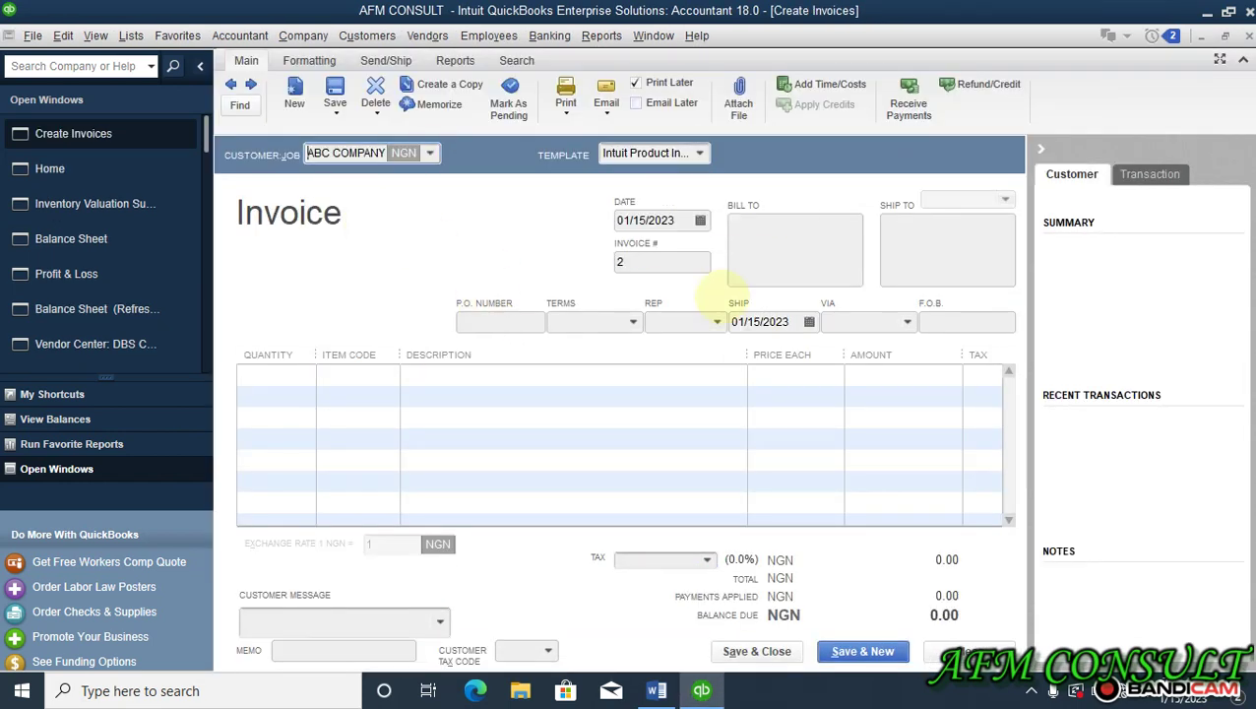
left_click(271, 378)
left_click(398, 386)
left_click(390, 377)
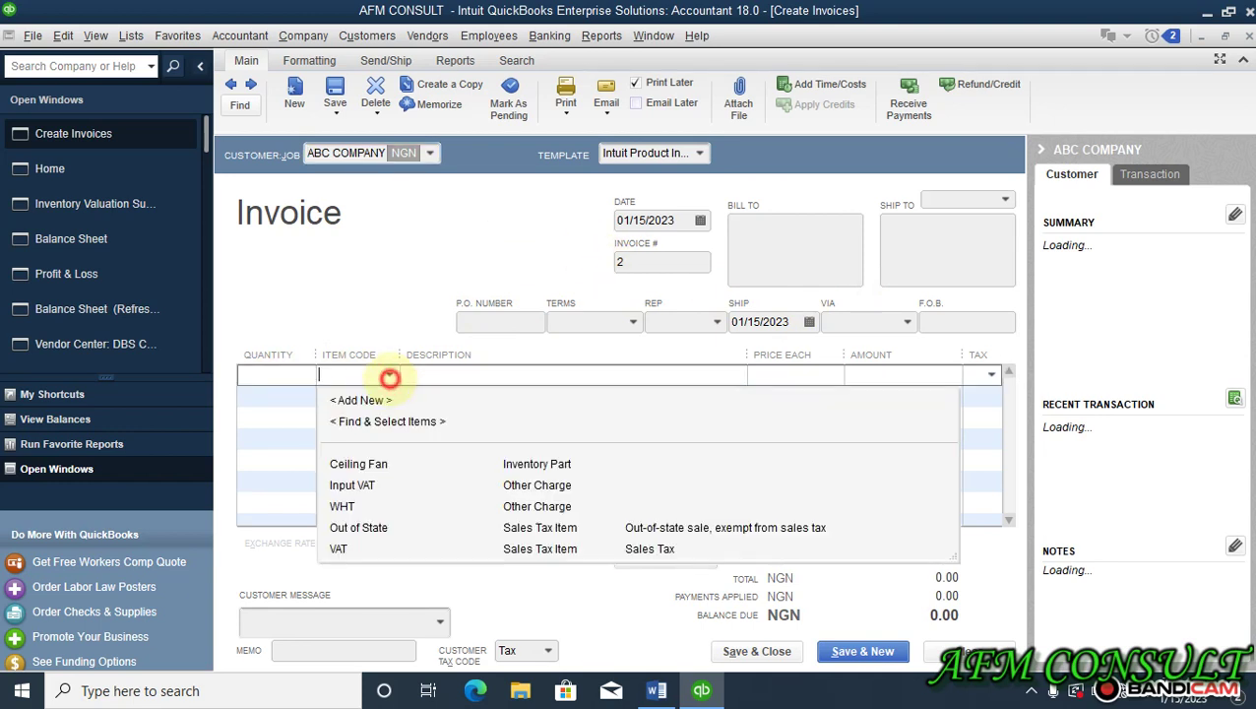
left_click(373, 463)
left_click(787, 374)
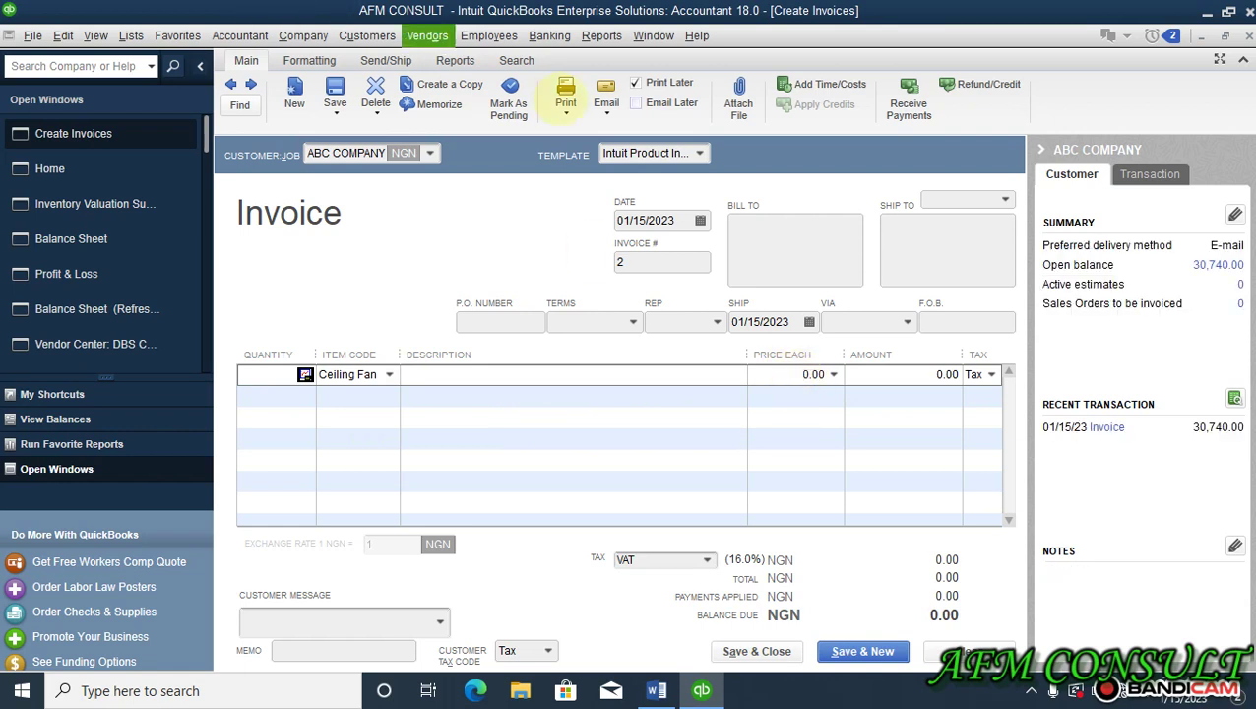
Run the Purchases by Item Summary, examine the Ceiling Fan's purchase detail and inventory valuation, and return to the invoice.
left_click(601, 36)
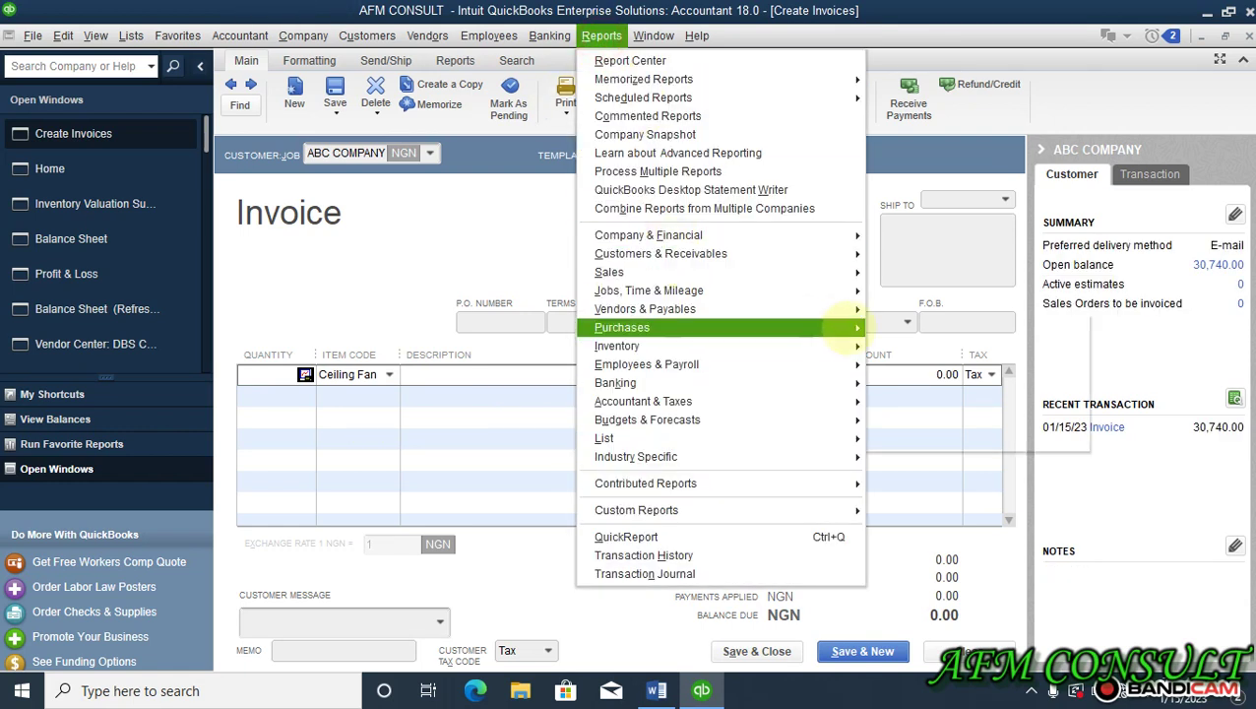
mouse_move(832, 327)
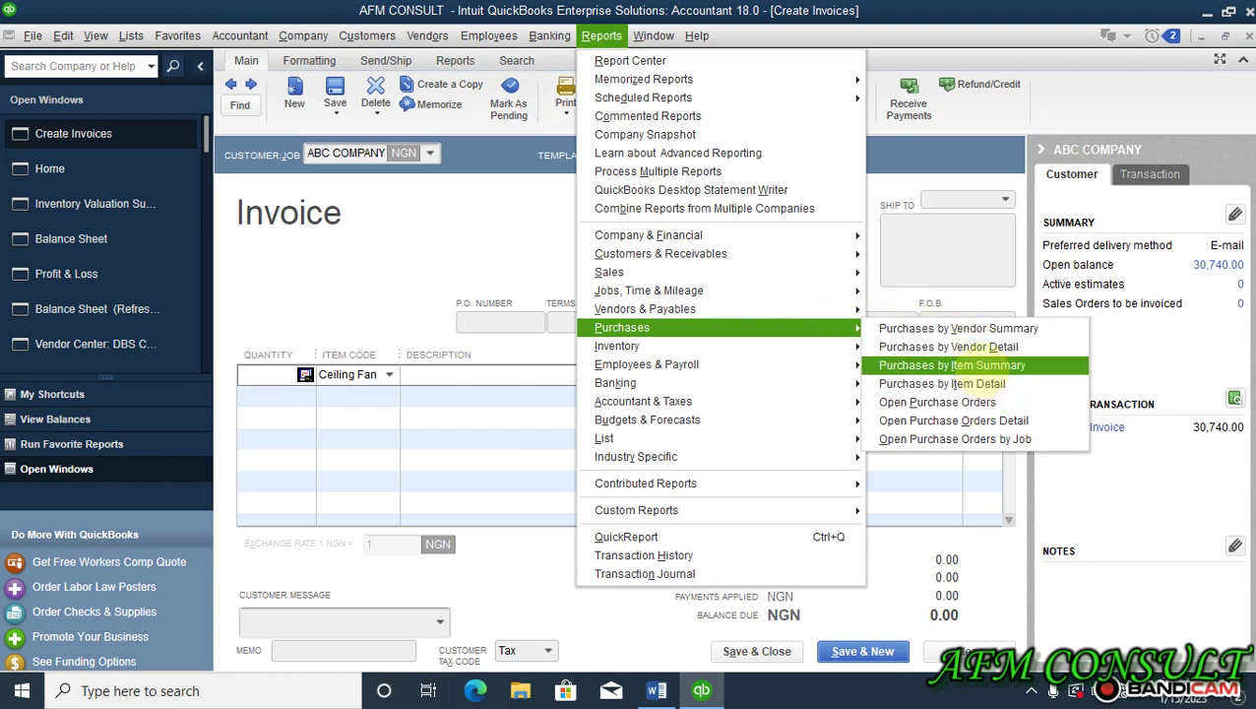
left_click(981, 366)
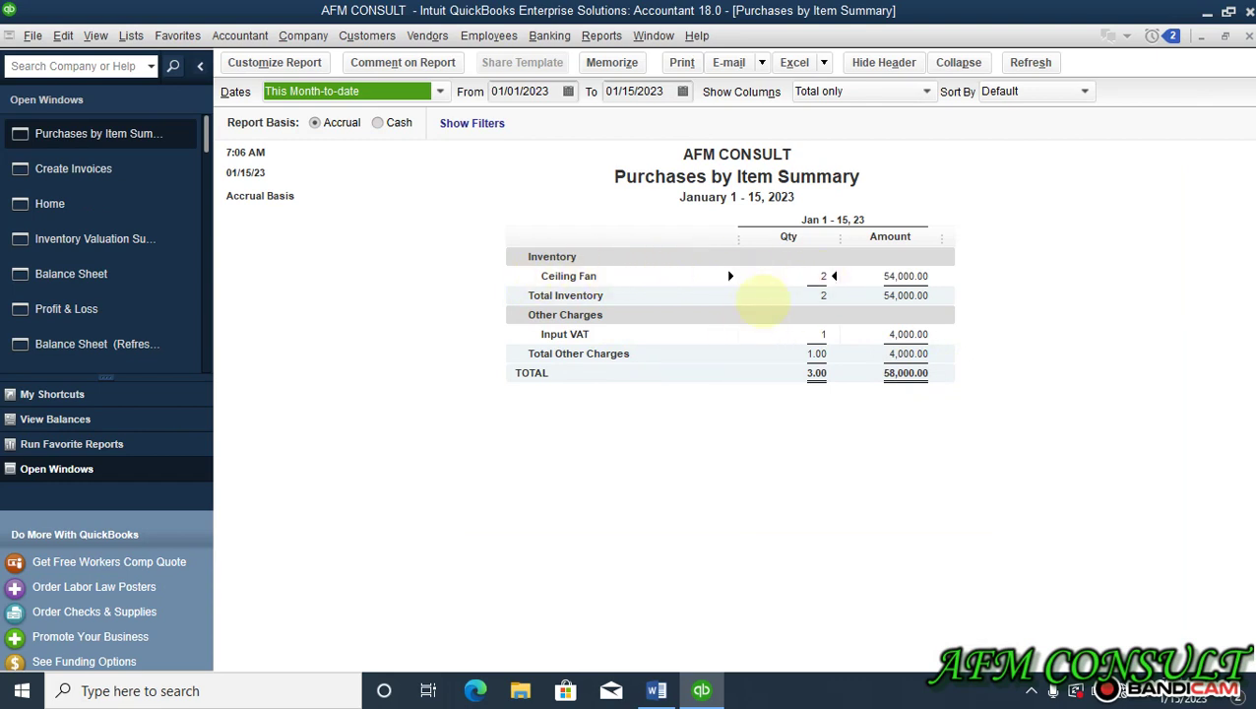
double_click(788, 278)
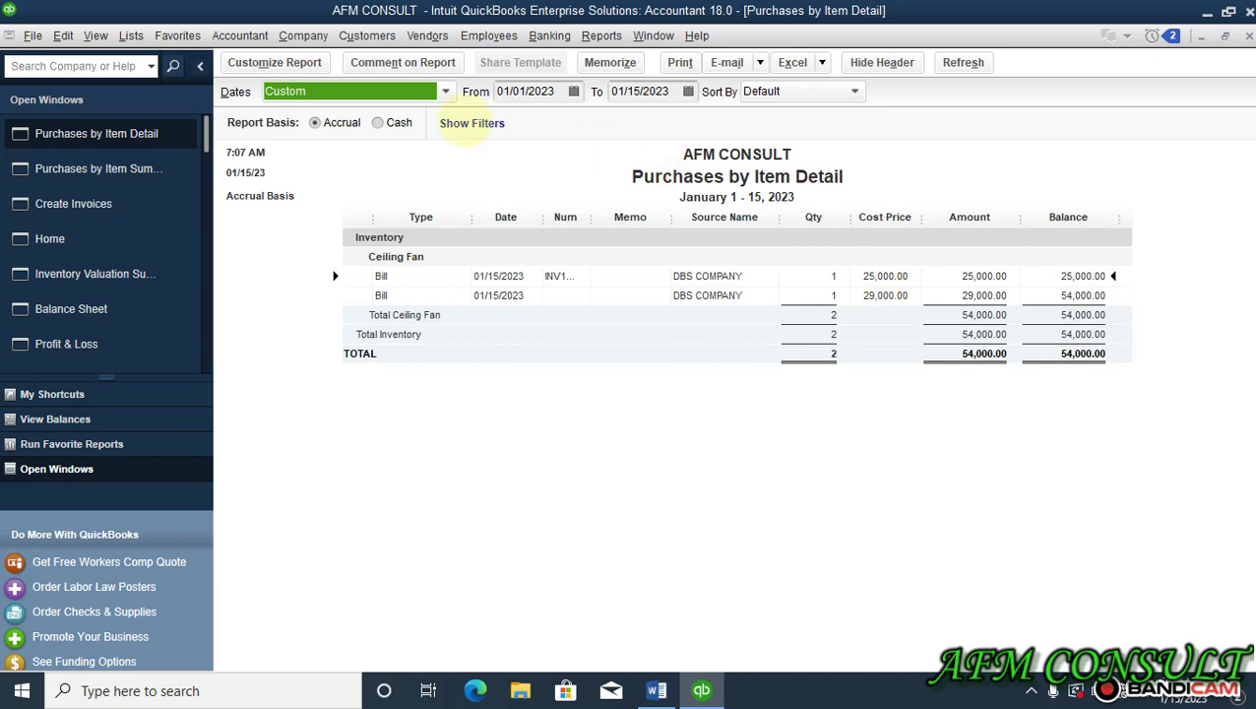
left_click(111, 279)
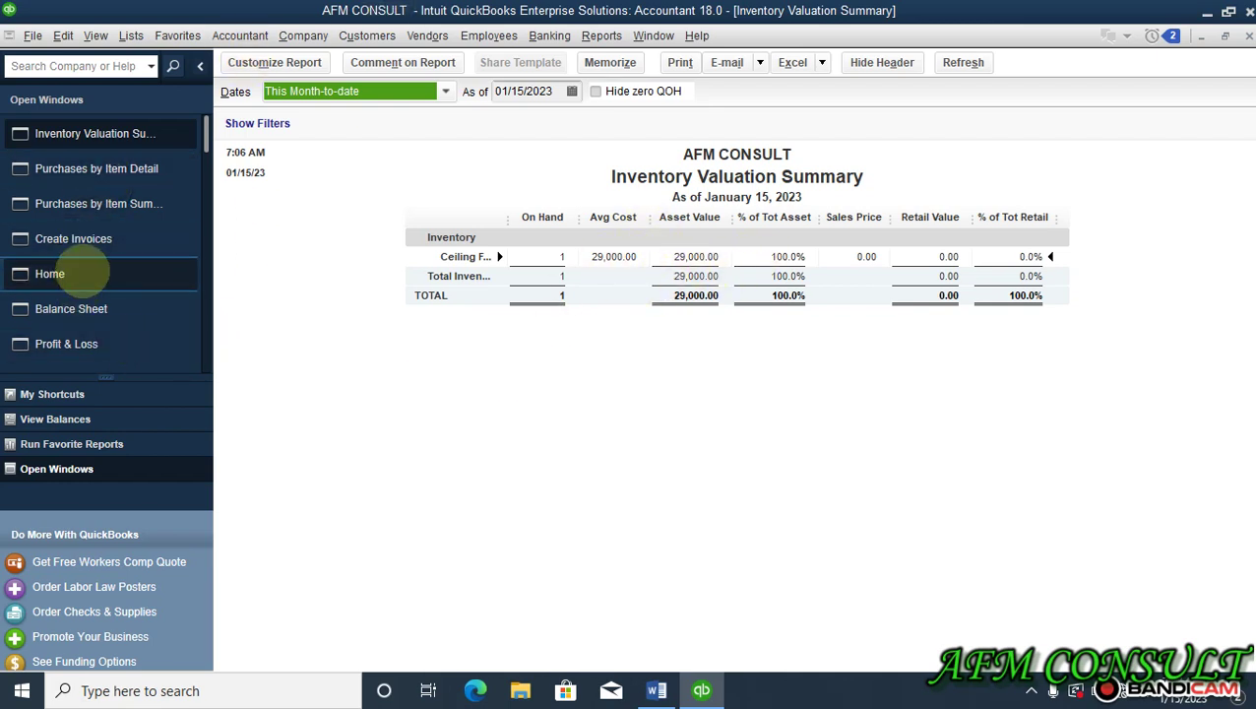
left_click(89, 240)
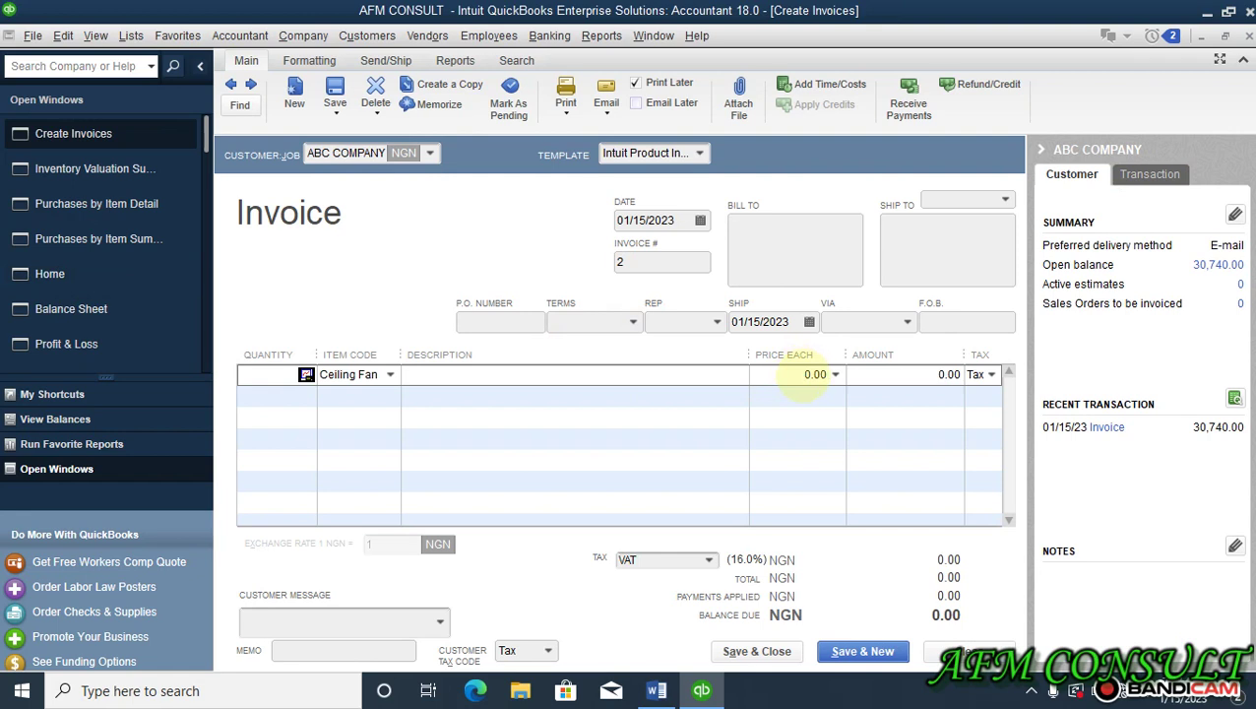
Price the Ceiling Fan at 30,000 with the Non tax code, and save and close the invoice.
left_click(803, 374)
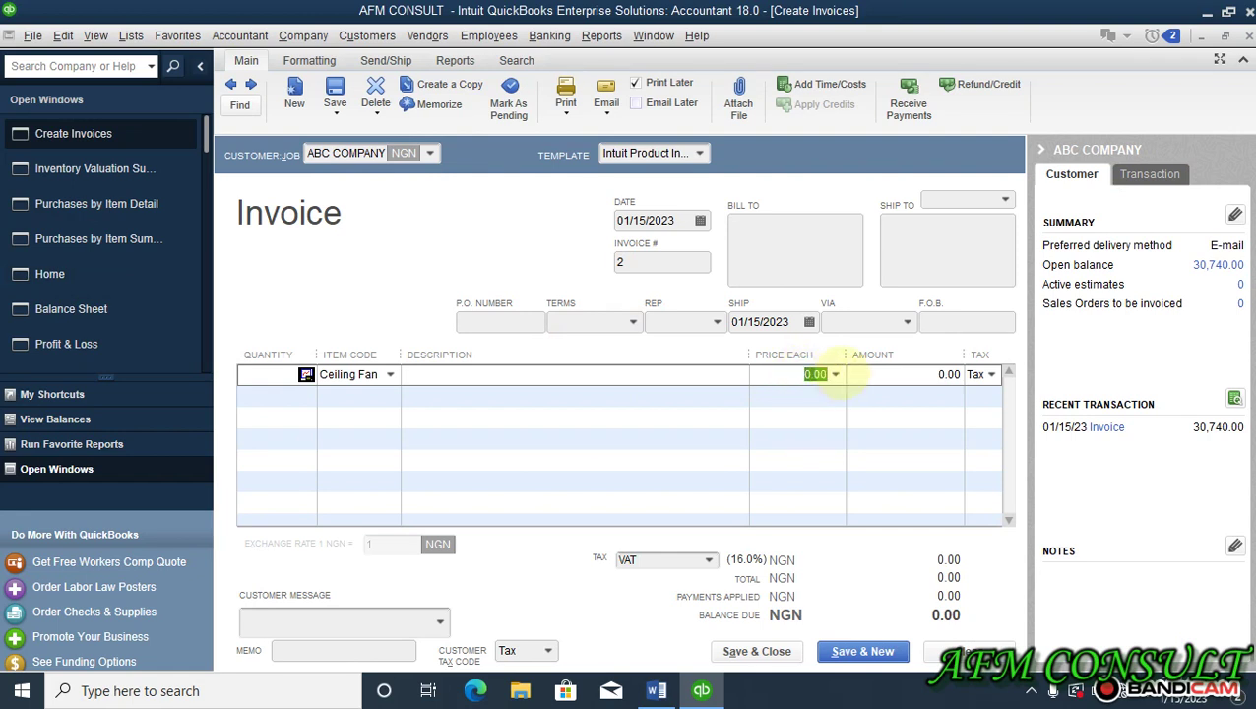
type("30,")
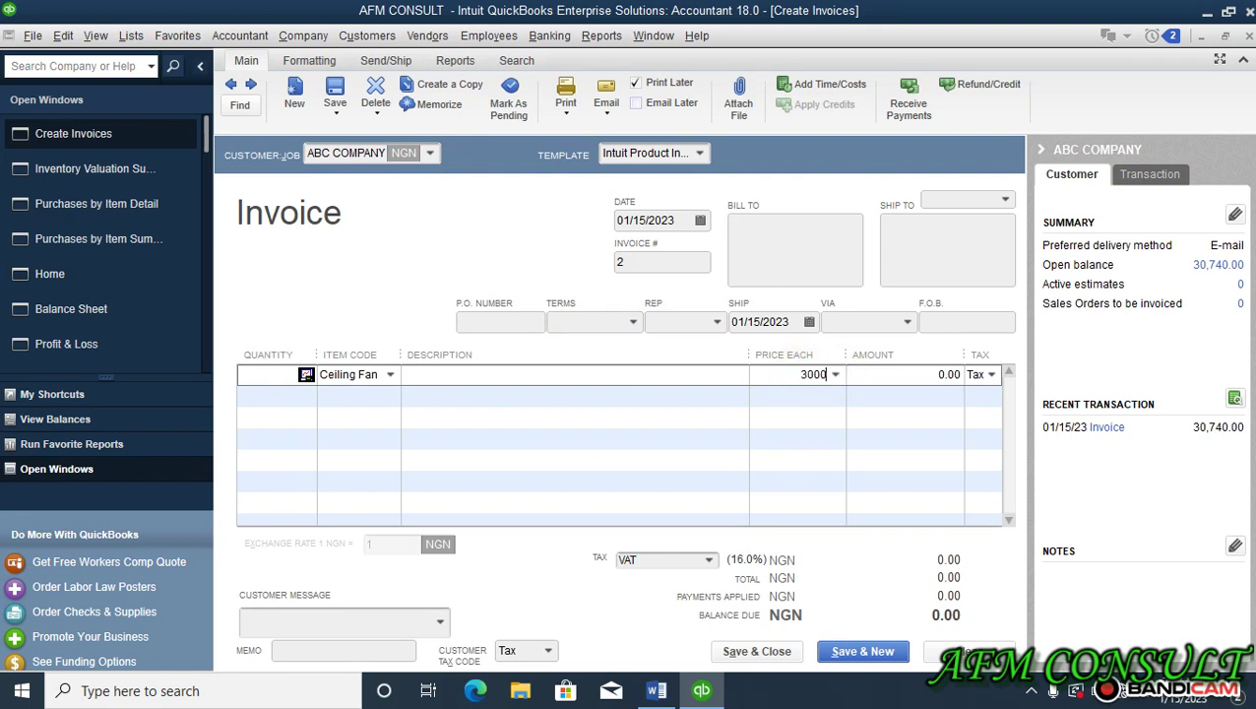
type("000")
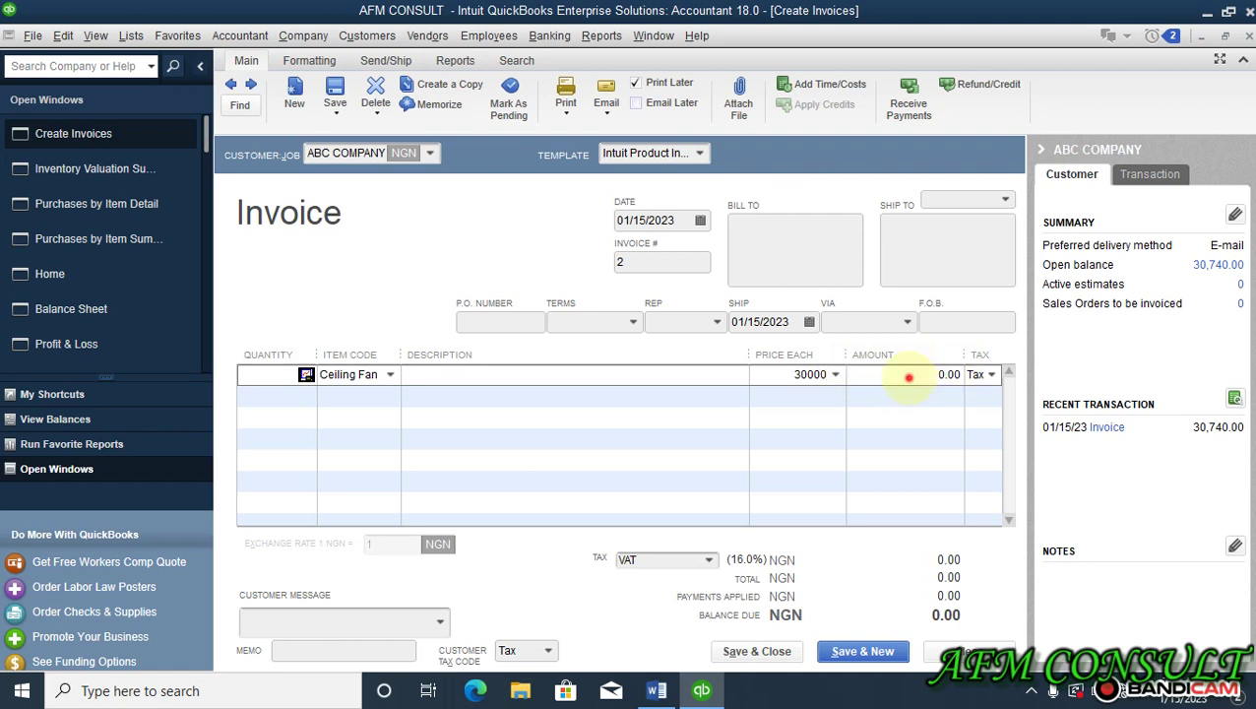
left_click(906, 376)
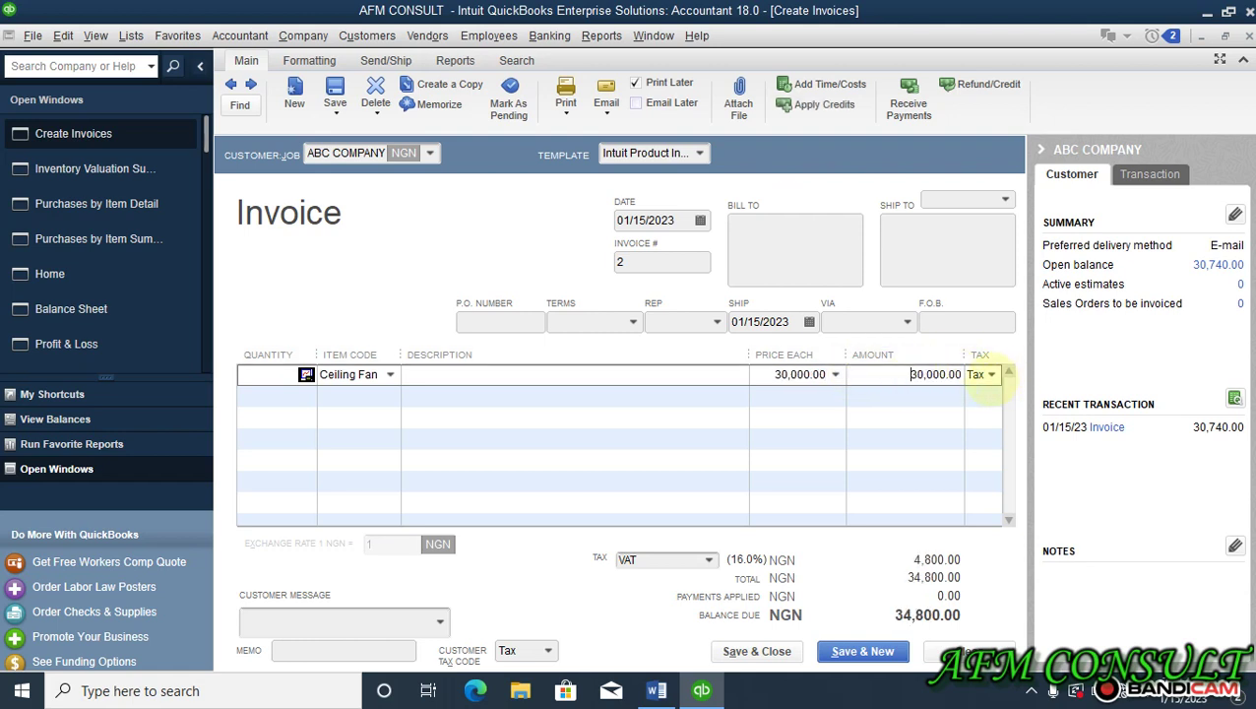
left_click(989, 374)
left_click(928, 463)
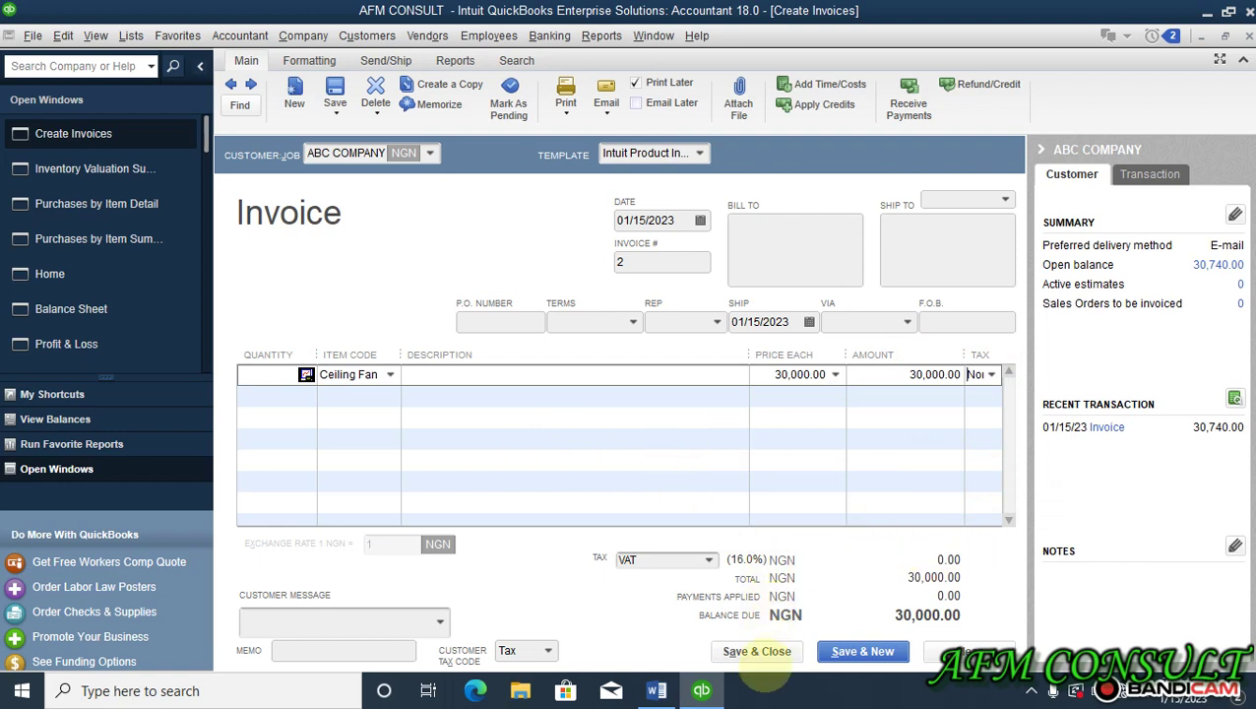
left_click(757, 651)
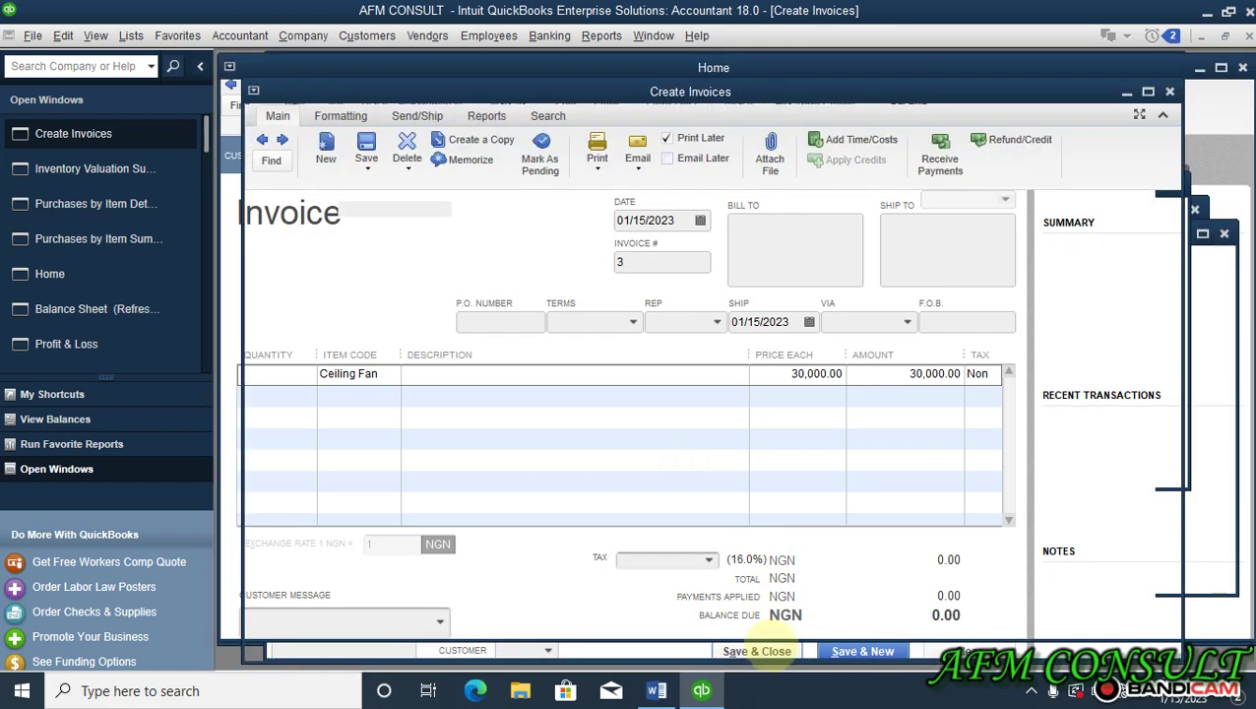
Check the Ceiling Fan's stock in the Inventory Valuation Summary and examine the sales transactions behind the Profit & Loss report.
left_click(353, 245)
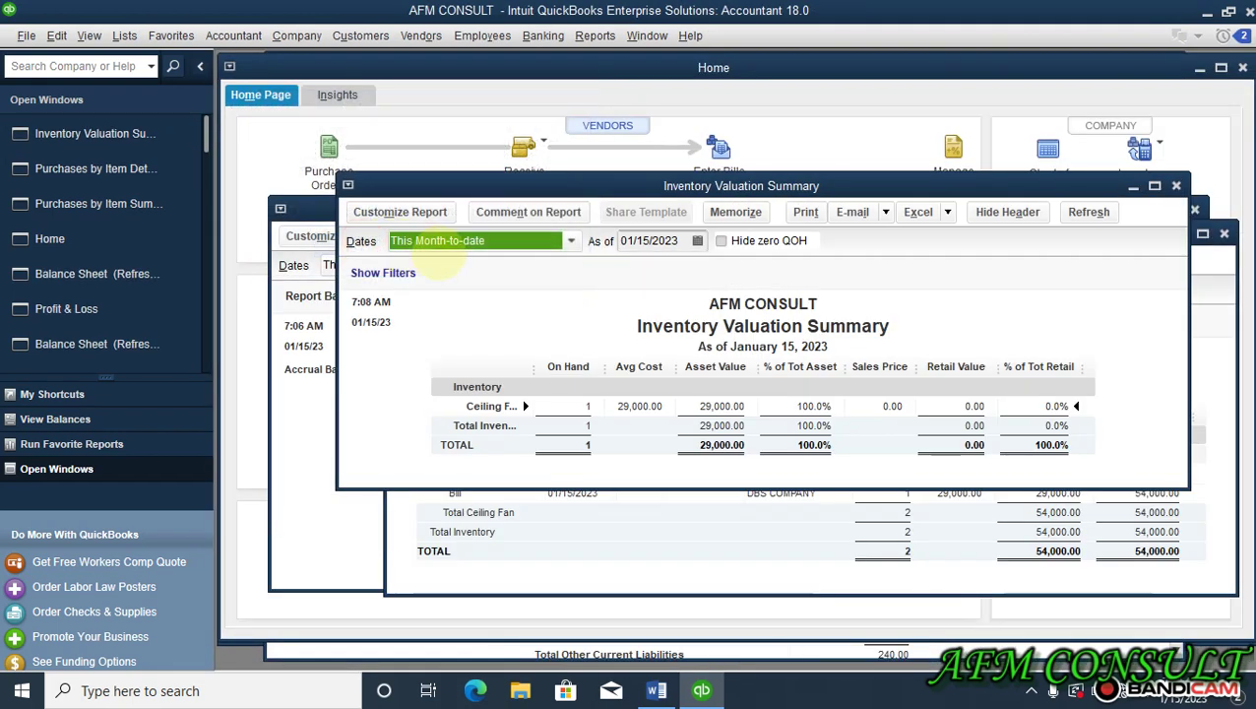
left_click(1153, 184)
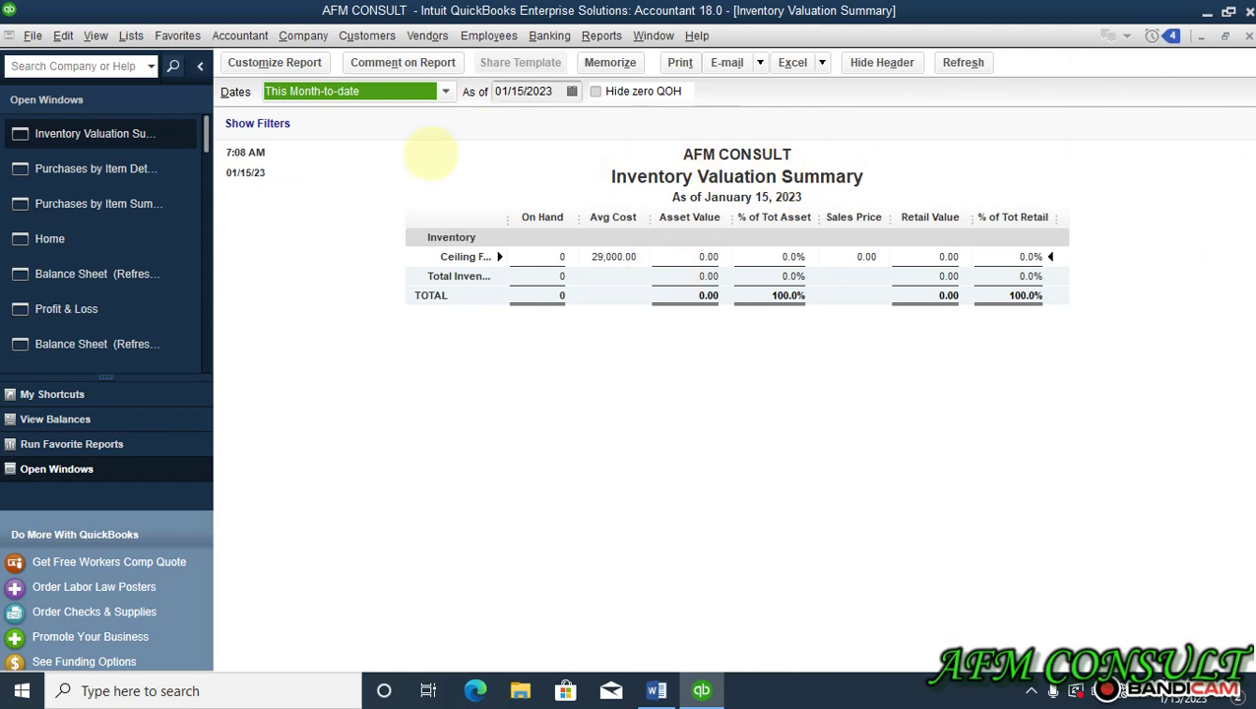
left_click(78, 310)
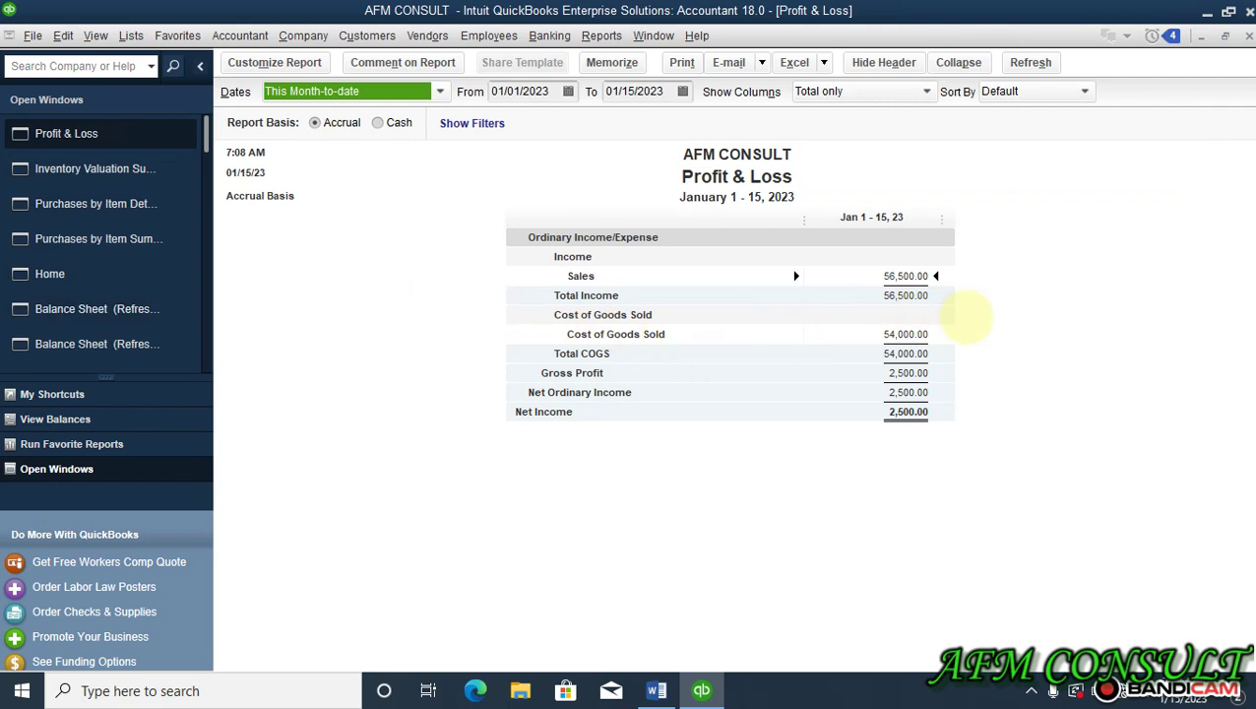
left_click(904, 276)
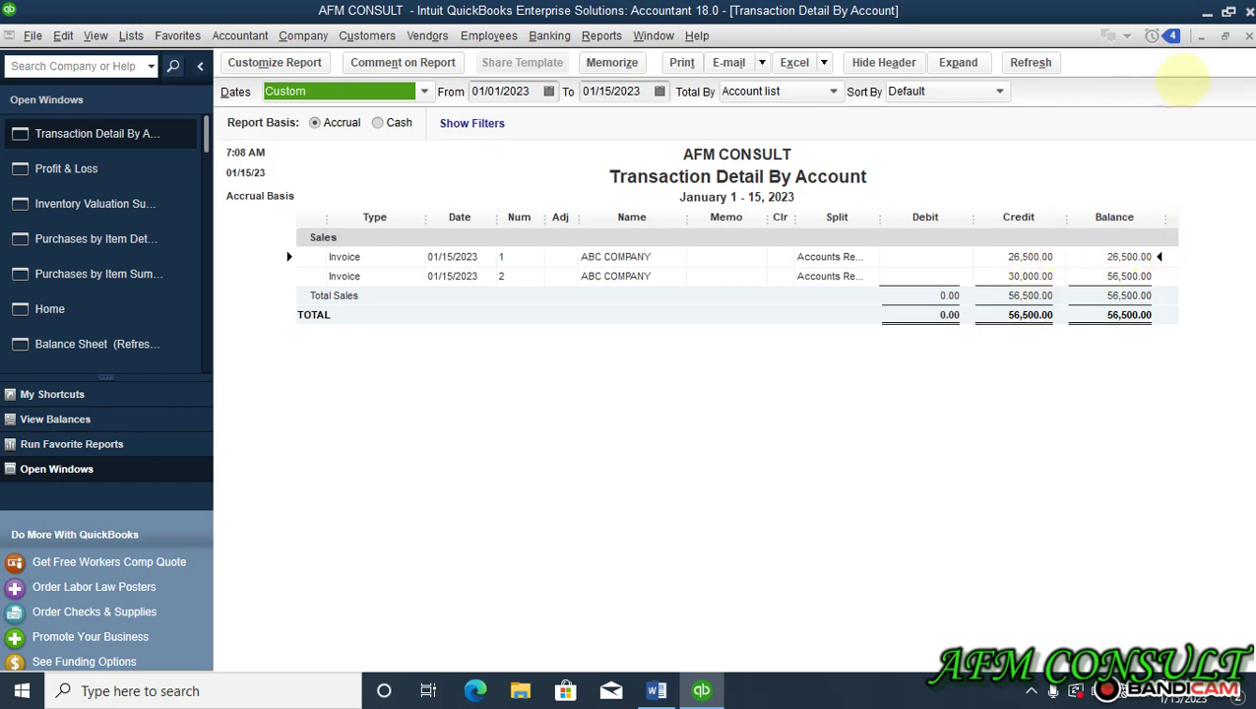
left_click(1248, 36)
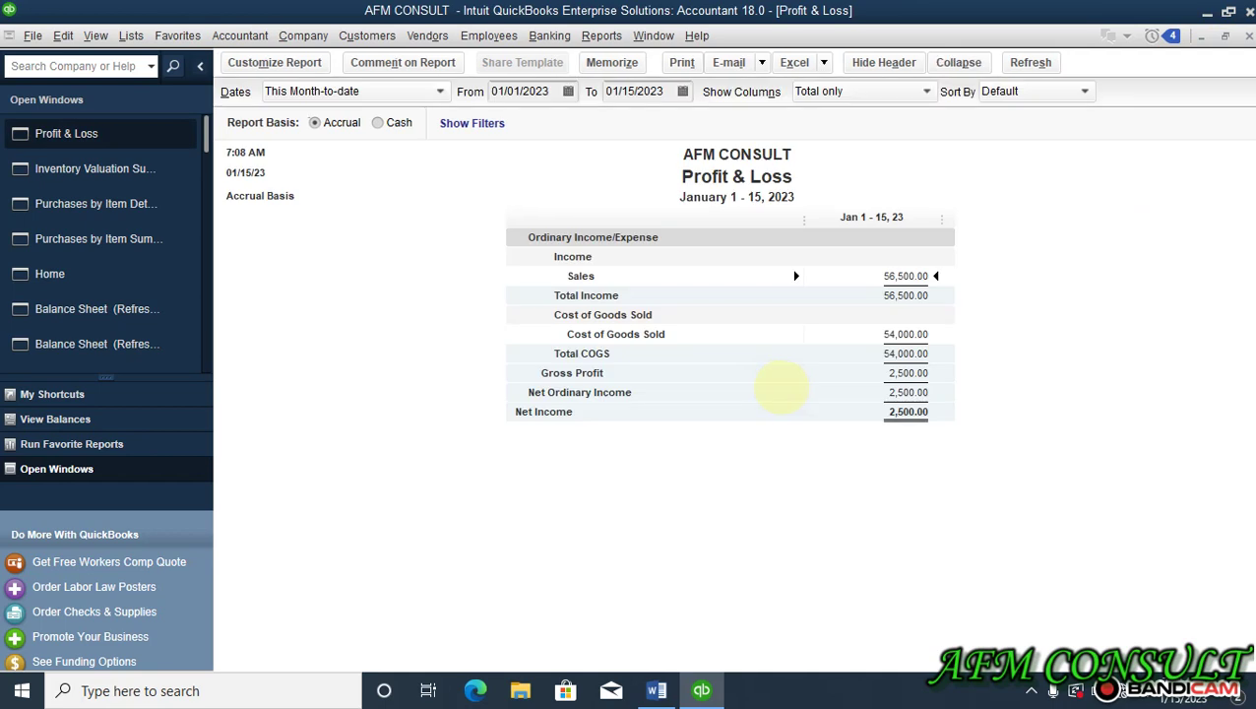
Examine the transactions behind cost of goods sold, return to the home page, and consult the VAT illustration in Word before switching back to QuickBooks.
double_click(899, 332)
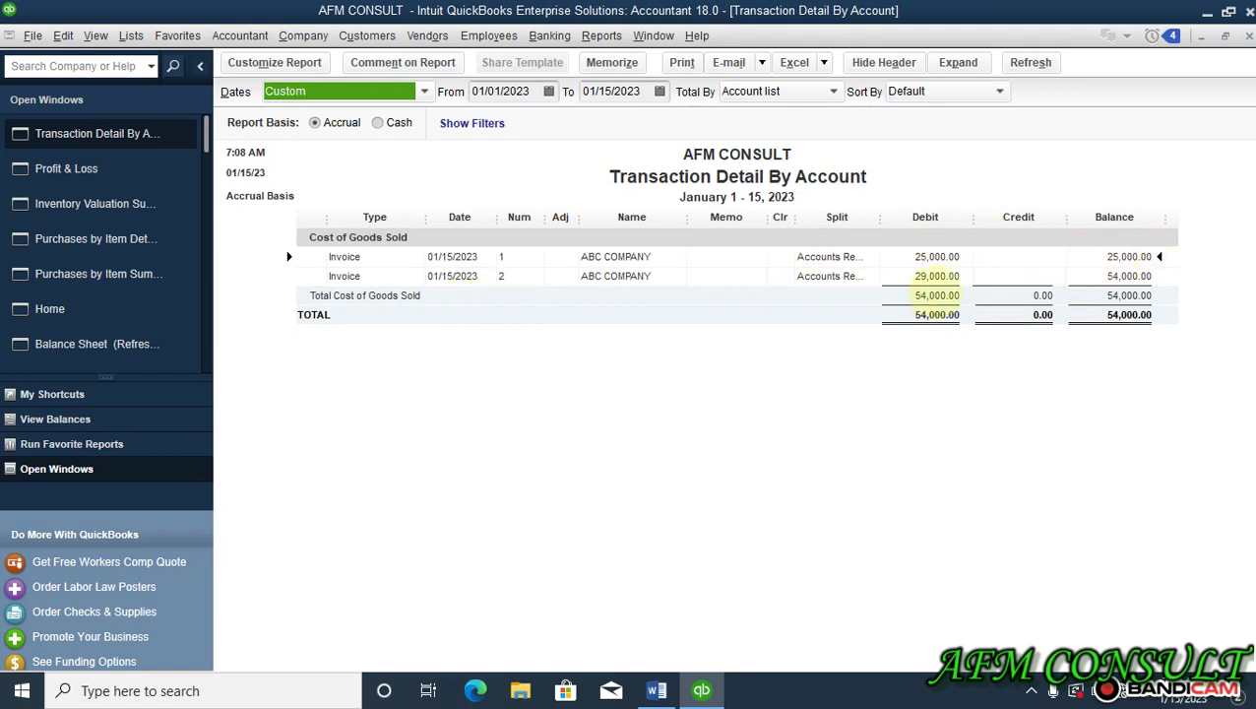
left_click(92, 311)
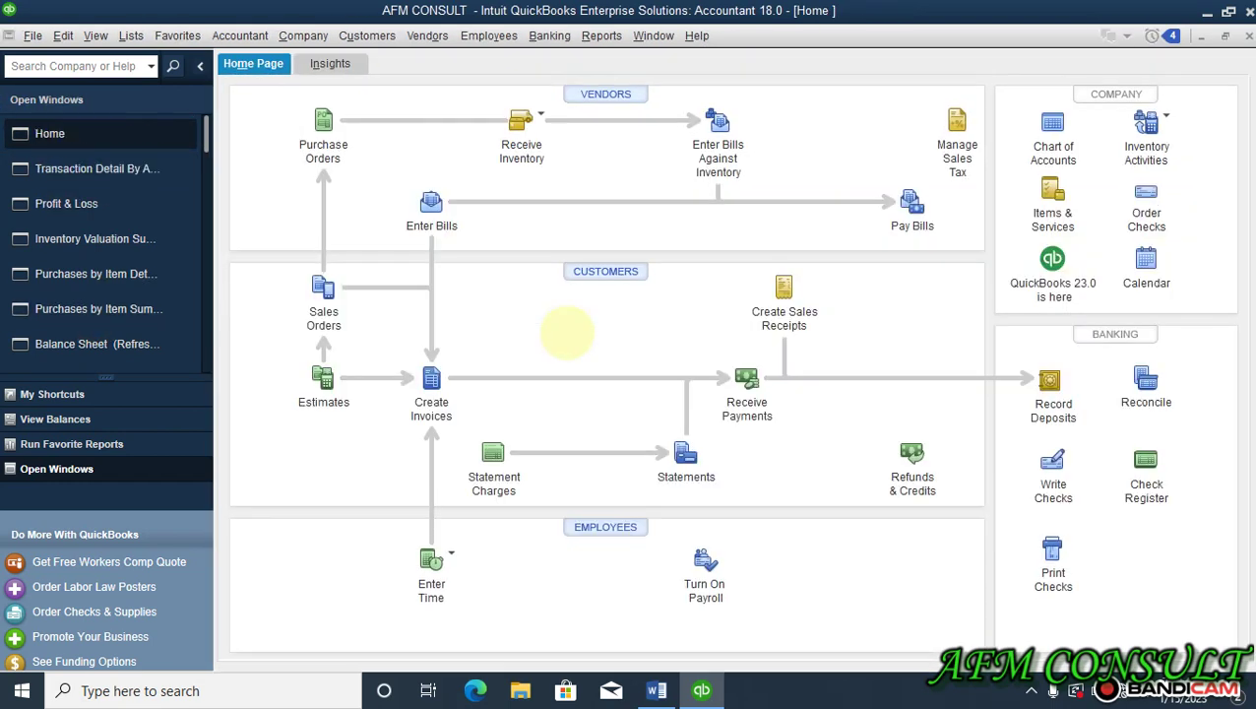
left_click(657, 690)
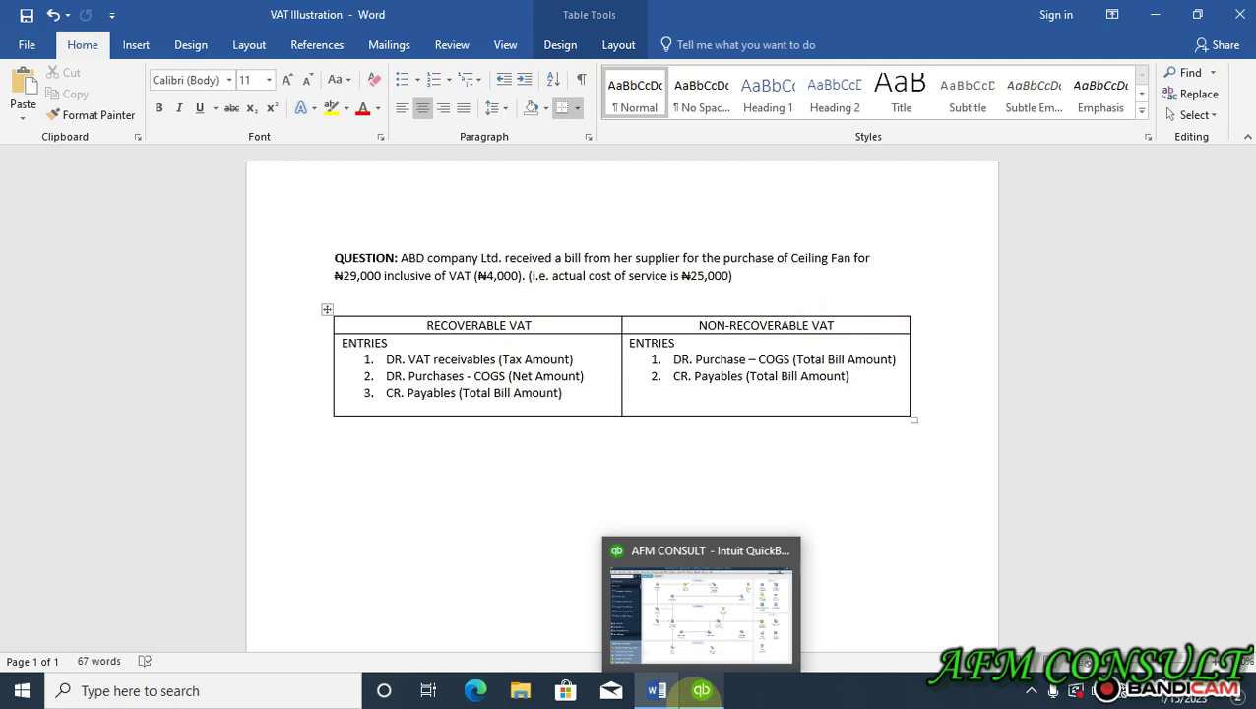
left_click(703, 691)
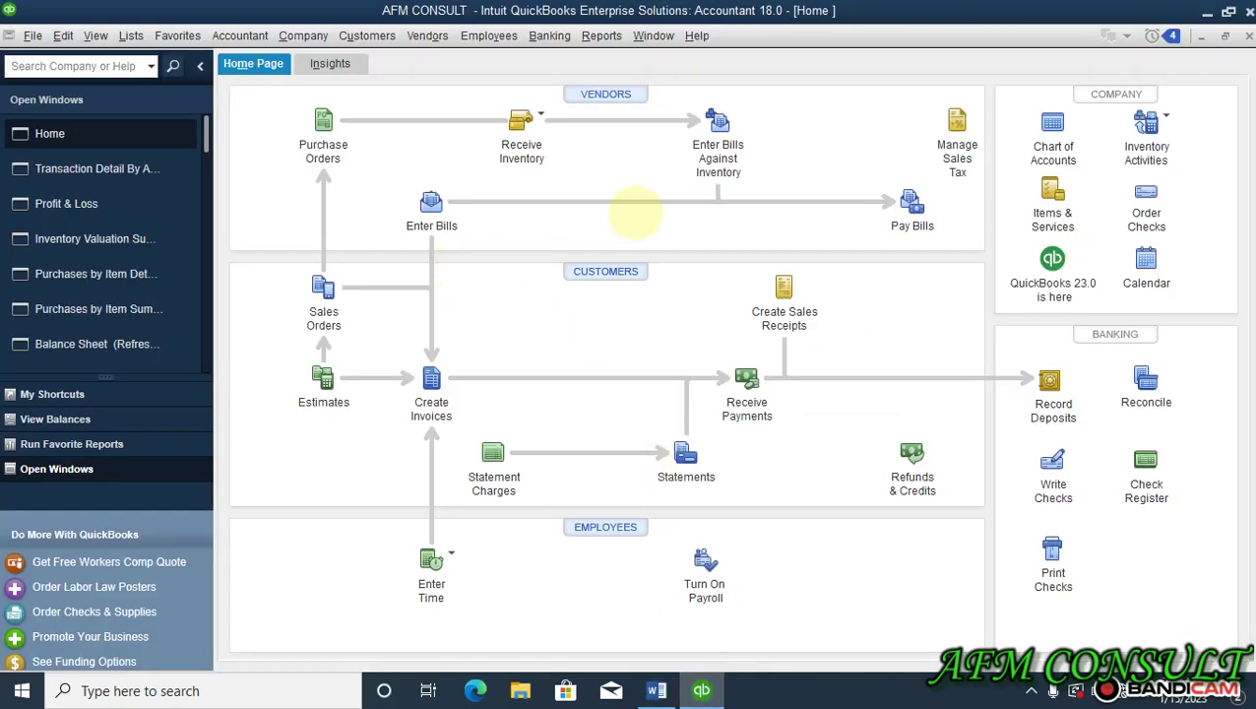